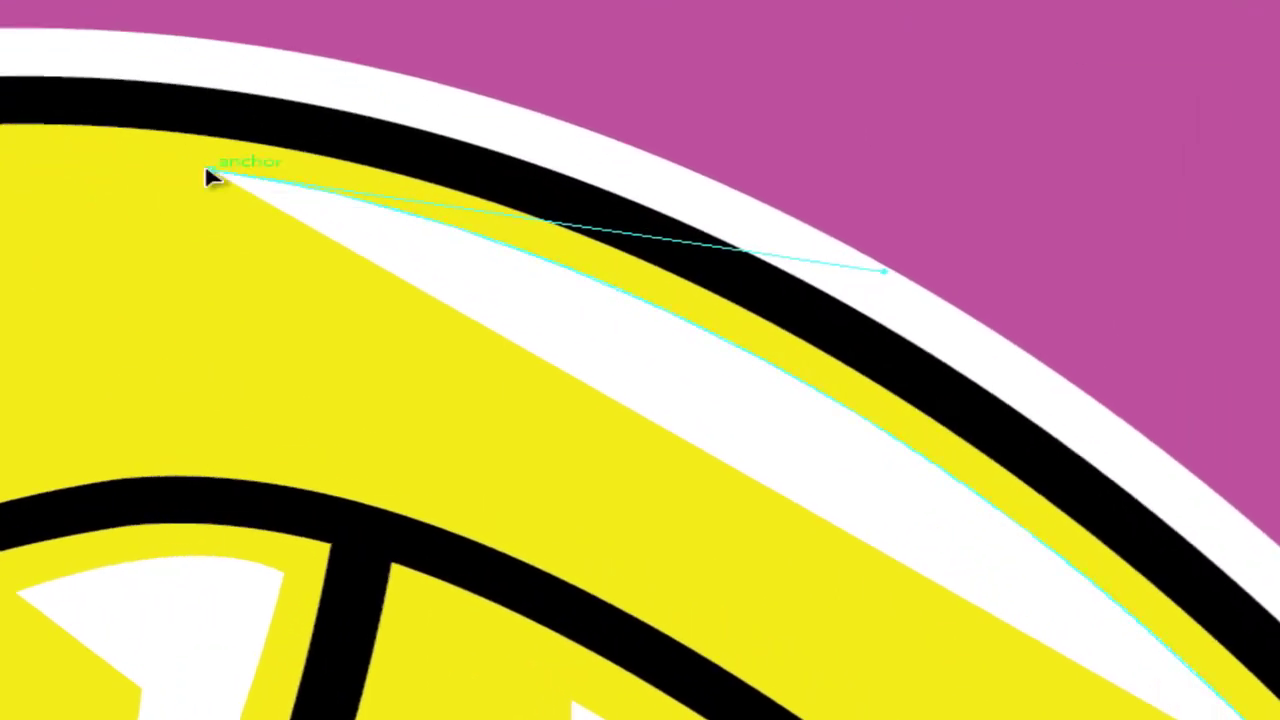
Step: Complete the curved white highlight along the left wing's upper band with the Pen tool, giving its inner edge a pointed notch
drag(593, 468, 176, 152)
drag(749, 508, 787, 570)
drag(910, 719, 957, 719)
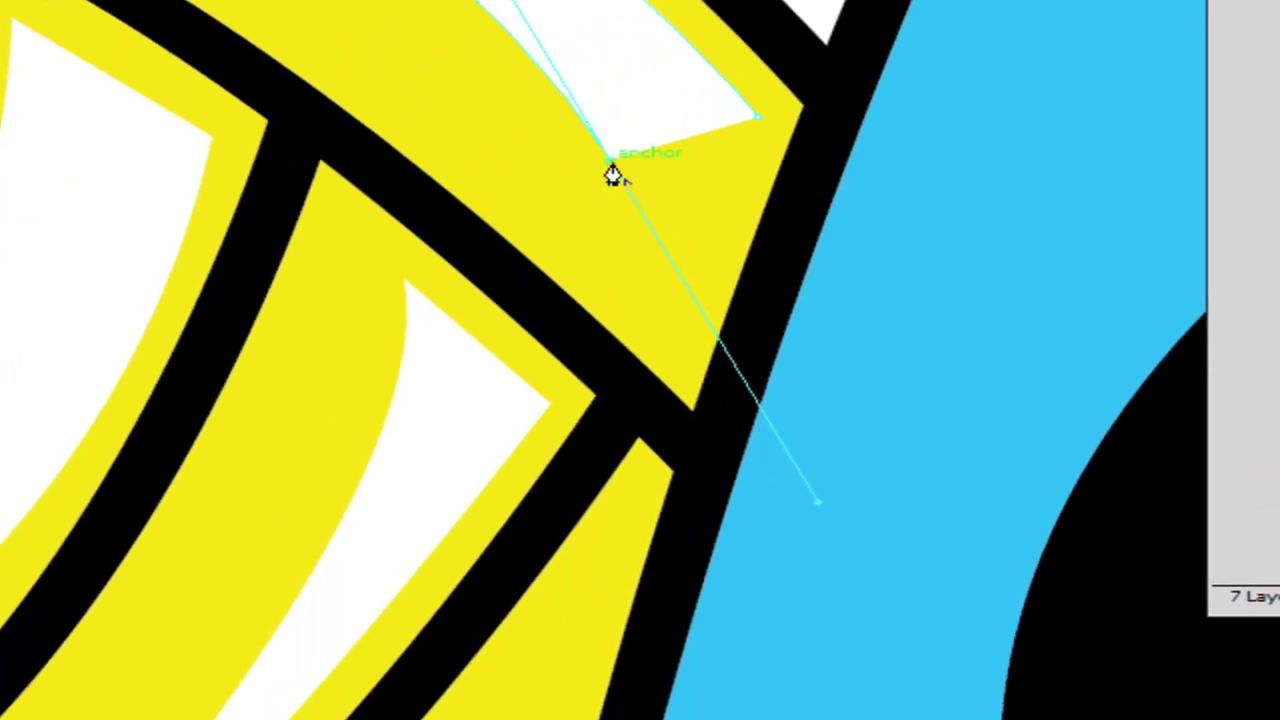
click(610, 162)
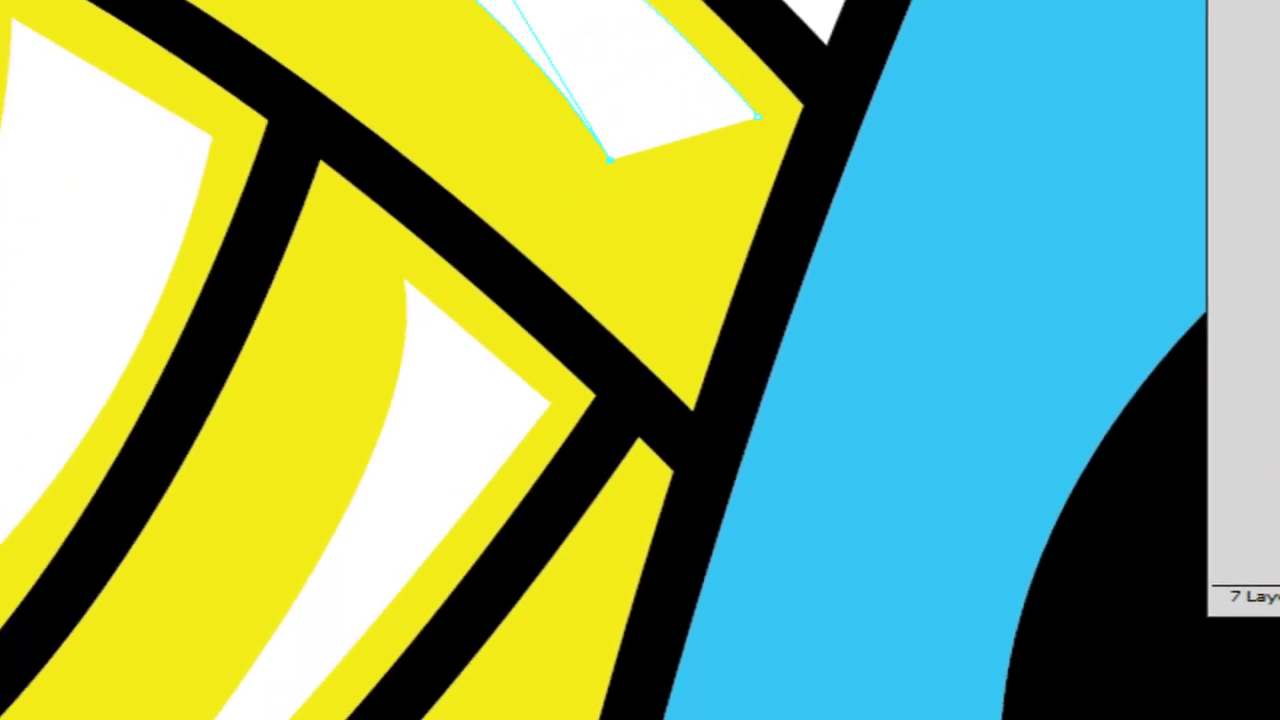
drag(656, 317, 676, 371)
click(656, 317)
click(758, 117)
ctrl+click(924, 303)
Step: Reshape the inner notch of the upper-band highlight by repositioning its anchor point and adjusting the curve
drag(657, 316, 683, 338)
drag(666, 287, 647, 278)
ctrl+click(912, 346)
Step: Select all the white highlights on the left wing, including the one on its tip, and group them
drag(278, 261, 734, 96)
drag(394, 240, 980, 165)
drag(382, 278, 191, 275)
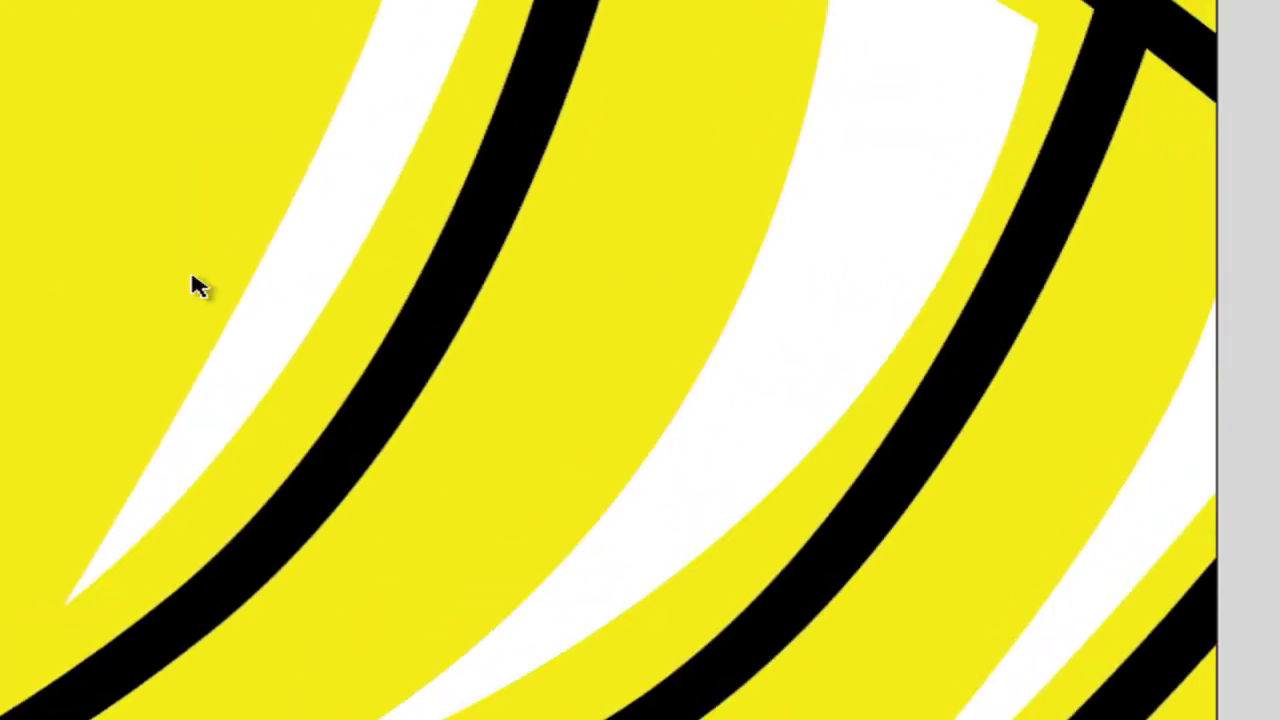
key(ctrl+minus)
key(ctrl+minus)
key(ctrl+minus)
key(ctrl+minus)
key(ctrl+minus)
drag(655, 341, 477, 320)
drag(800, 288, 840, 394)
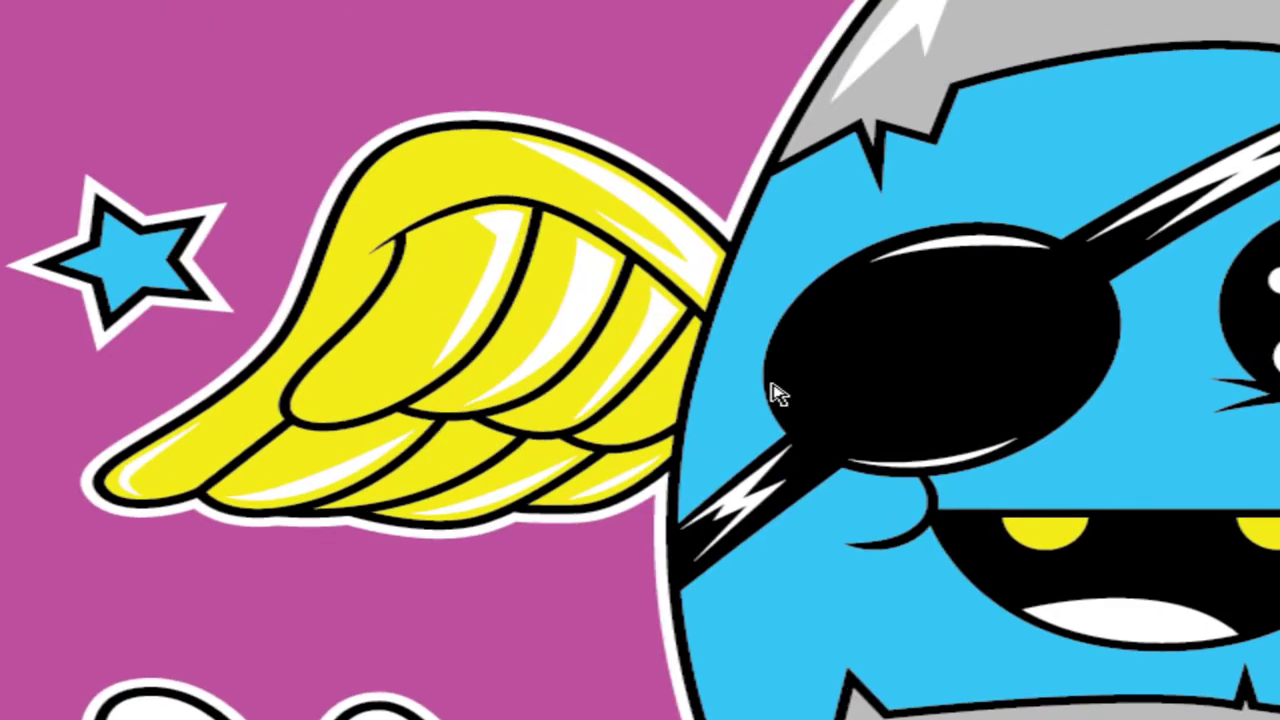
drag(287, 98, 629, 577)
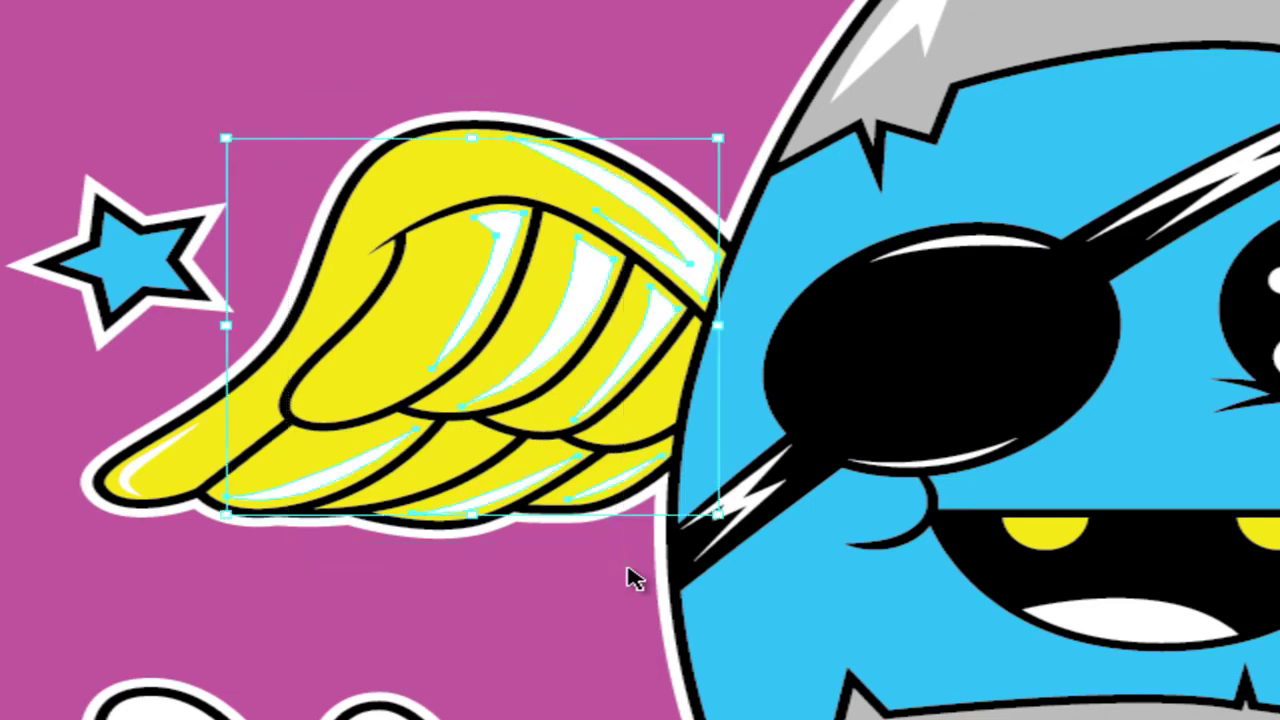
right_click(130, 483)
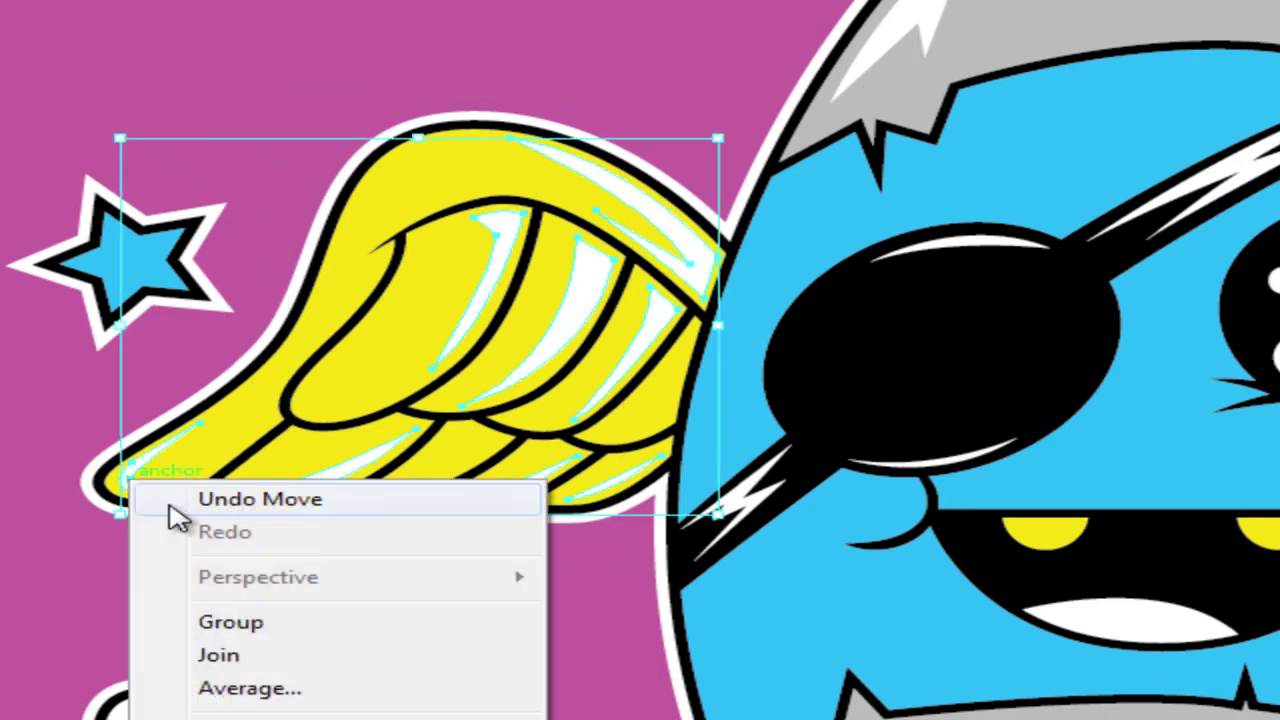
click(240, 619)
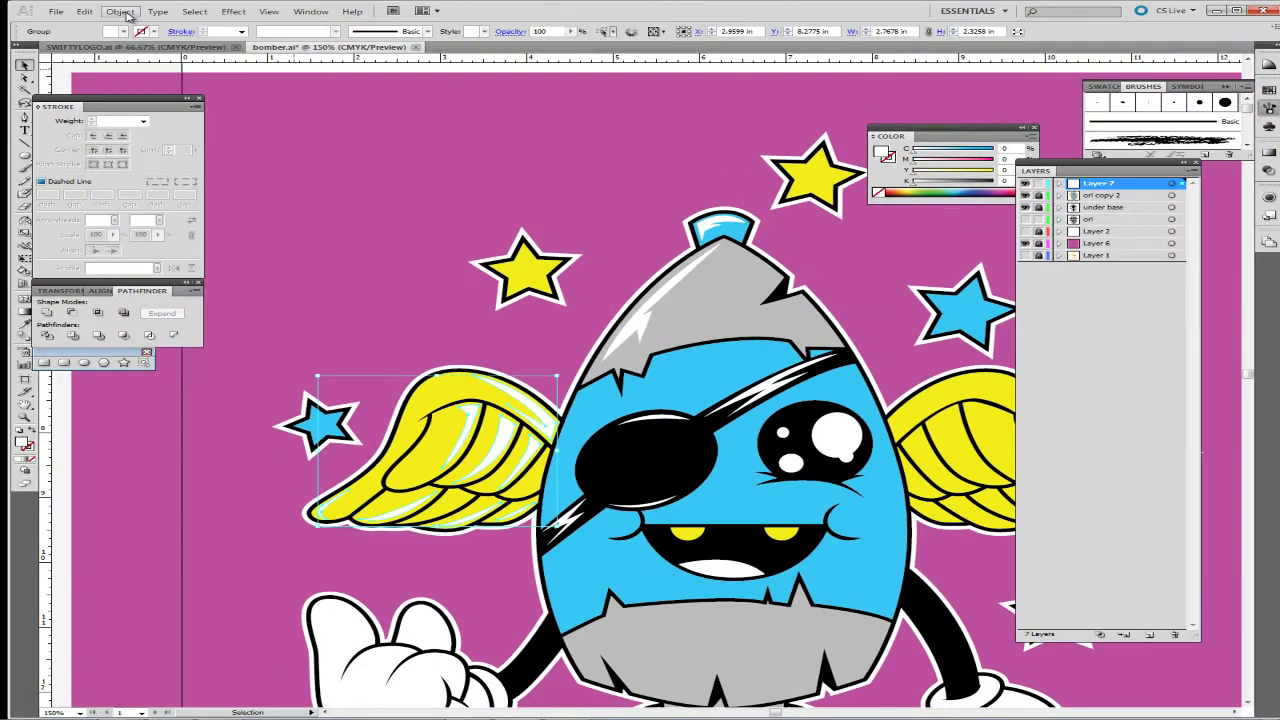
Step: Reflect a copy of the grouped wing highlights across the vertical axis and place it on the right wing
click(120, 11)
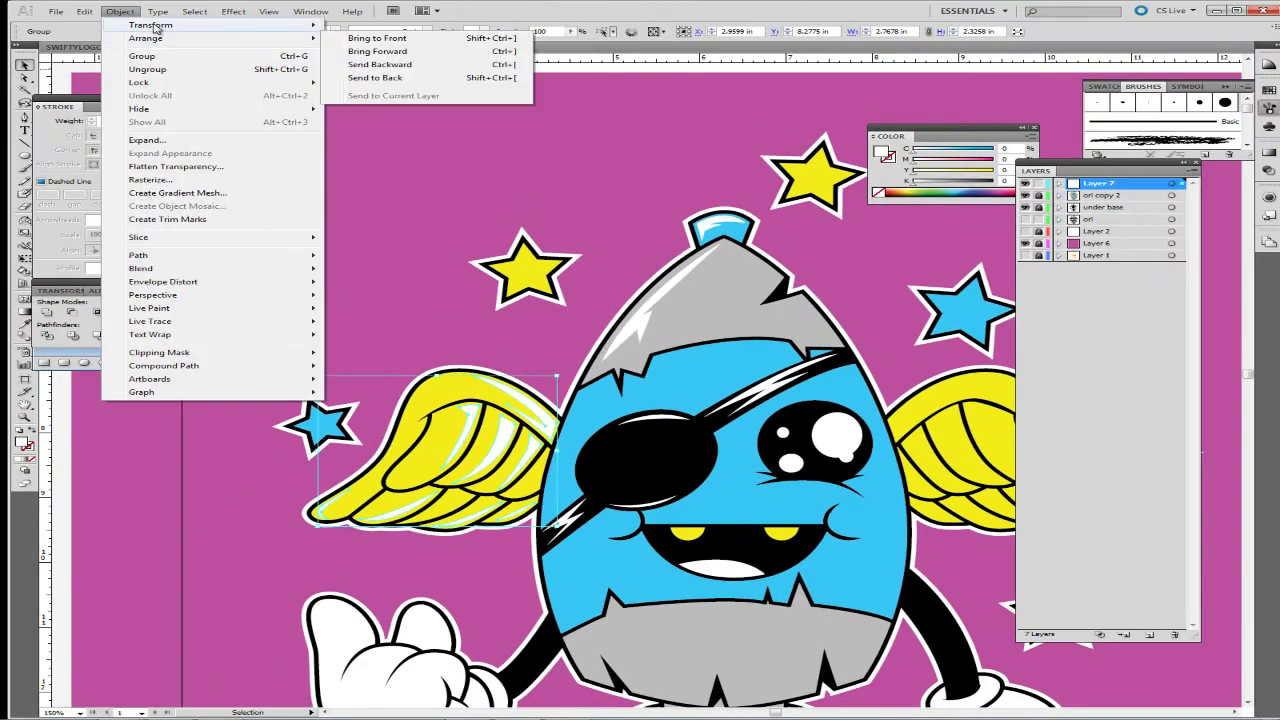
mouse_move(236, 26)
click(370, 70)
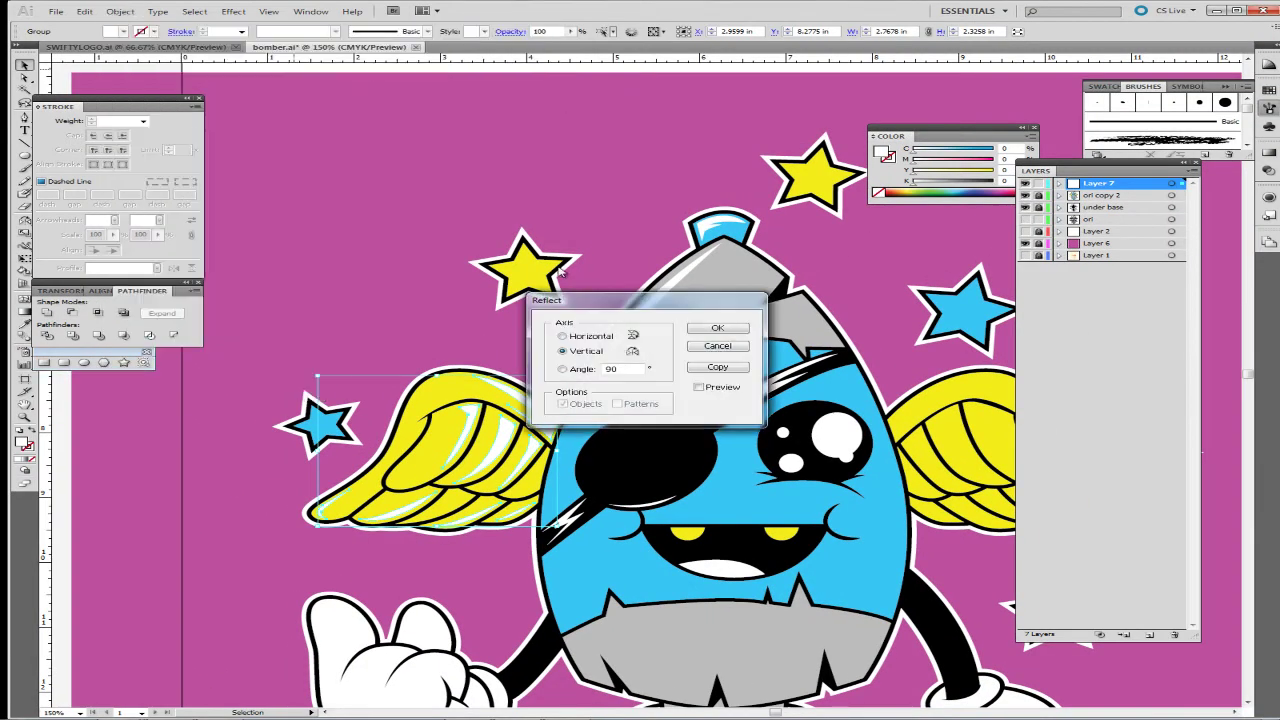
click(716, 329)
drag(375, 390, 765, 380)
click(908, 364)
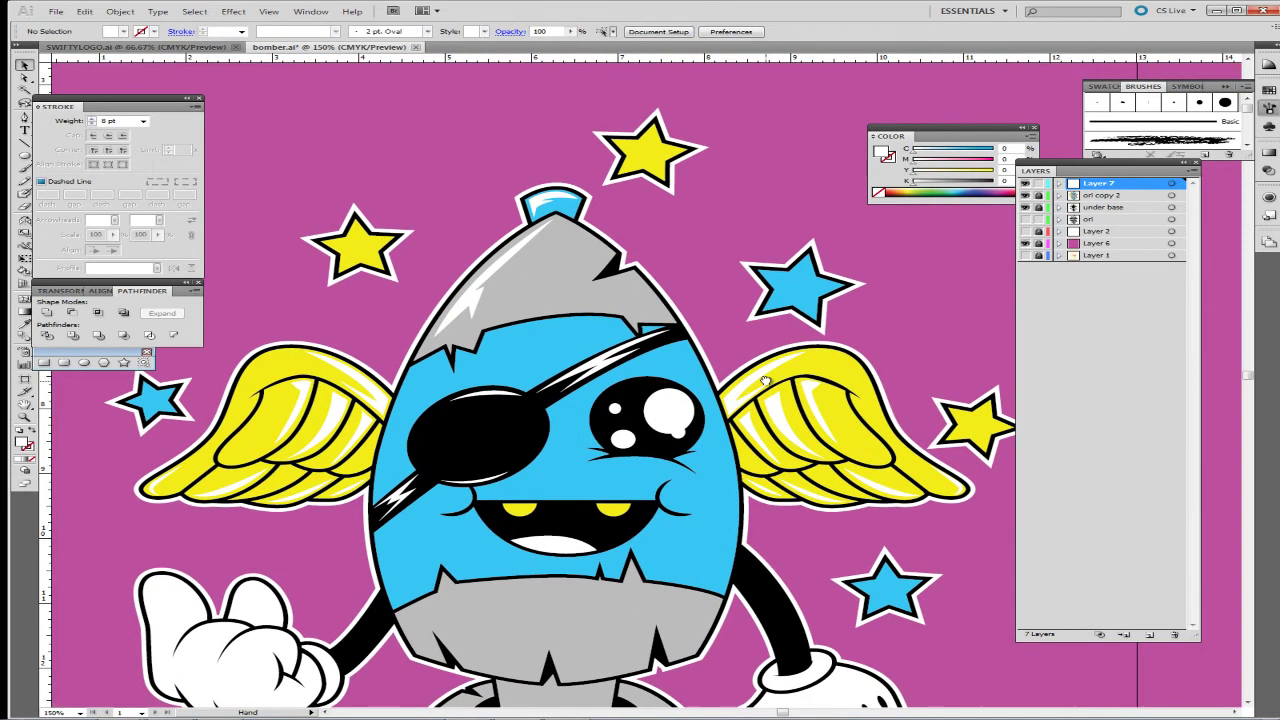
Step: Examine the mirrored highlights on the right wing up close, toggling the visibility of the ori copy 2 layer
key(ctrl+minus)
key(ctrl+equal)
key(ctrl+equal)
key(ctrl+equal)
key(ctrl+equal)
key(ctrl+equal)
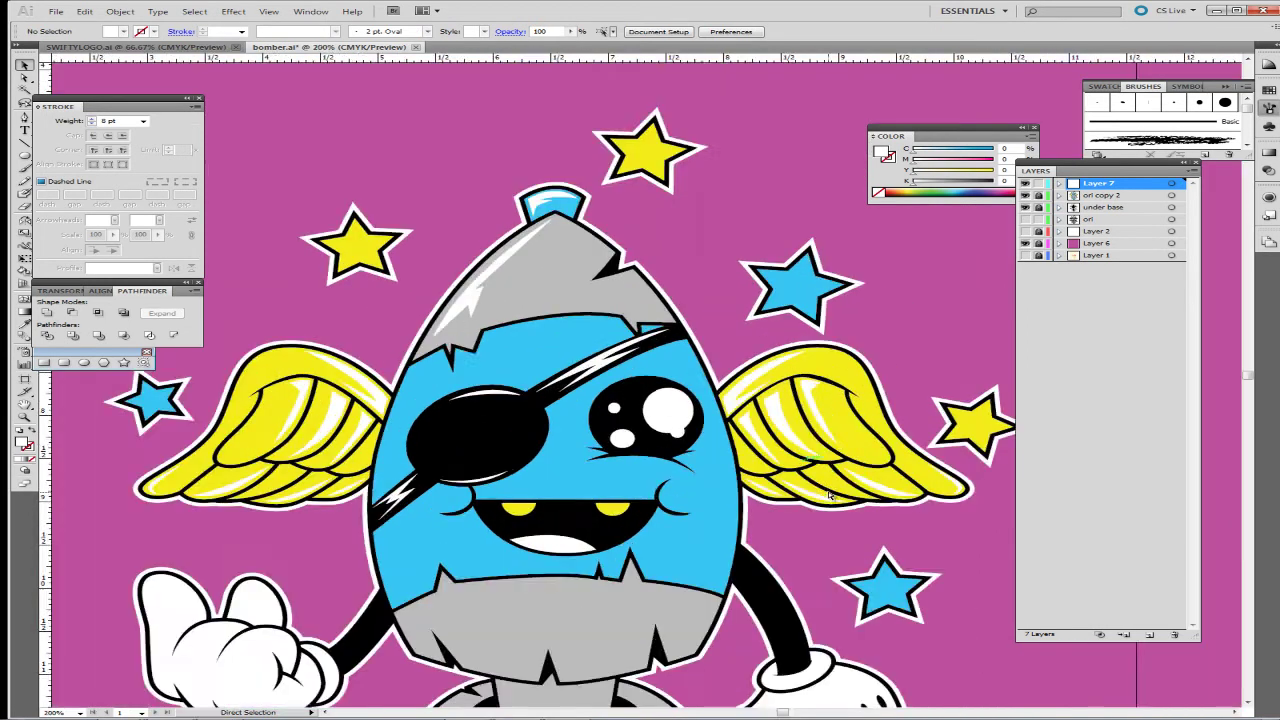
drag(877, 536, 541, 445)
drag(813, 539, 457, 434)
drag(561, 506, 271, 480)
drag(504, 512, 345, 534)
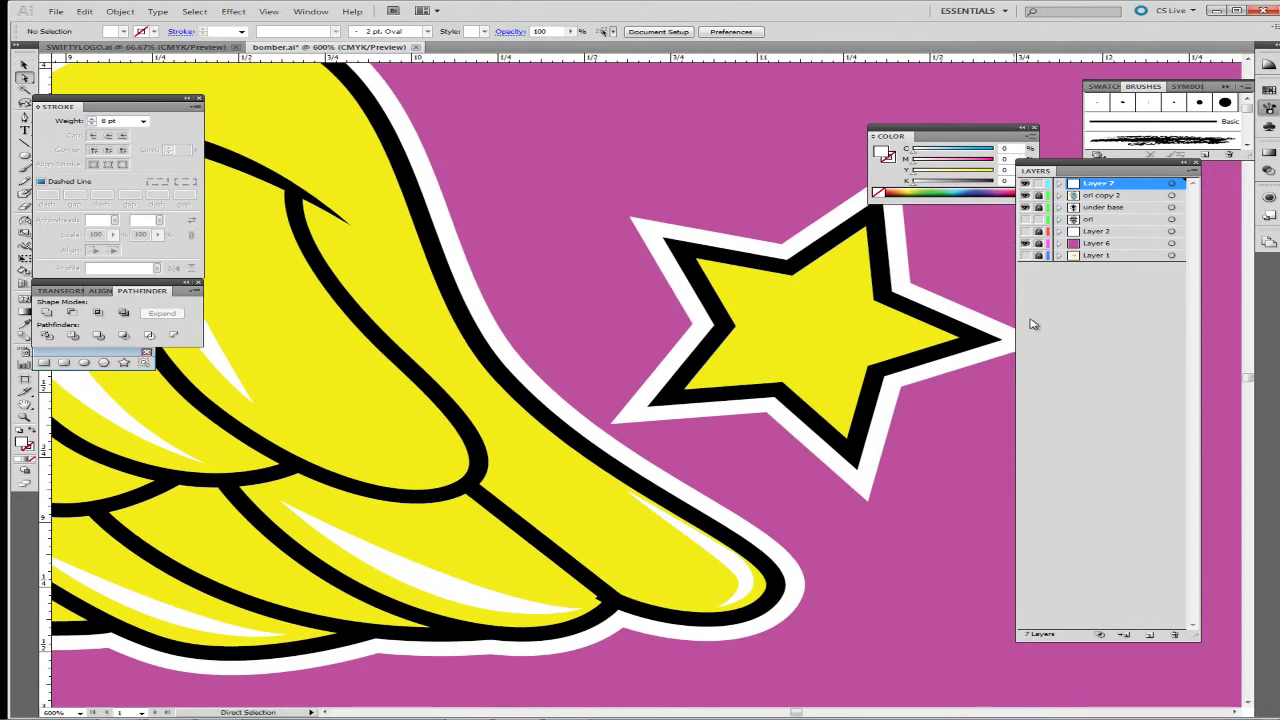
click(1025, 196)
click(1025, 196)
drag(596, 600, 935, 522)
click(632, 651)
Step: Examine the left wing's highlights and the character's body for areas that still lack shine
key(space)
drag(406, 537, 747, 508)
drag(369, 513, 797, 509)
drag(486, 532, 909, 509)
drag(520, 503, 729, 563)
mouse_move(534, 537)
mouse_down()
mouse_move(707, 578)
mouse_move(551, 549)
mouse_up()
key(ctrl+minus)
key(ctrl+minus)
key(ctrl+minus)
key(ctrl+minus)
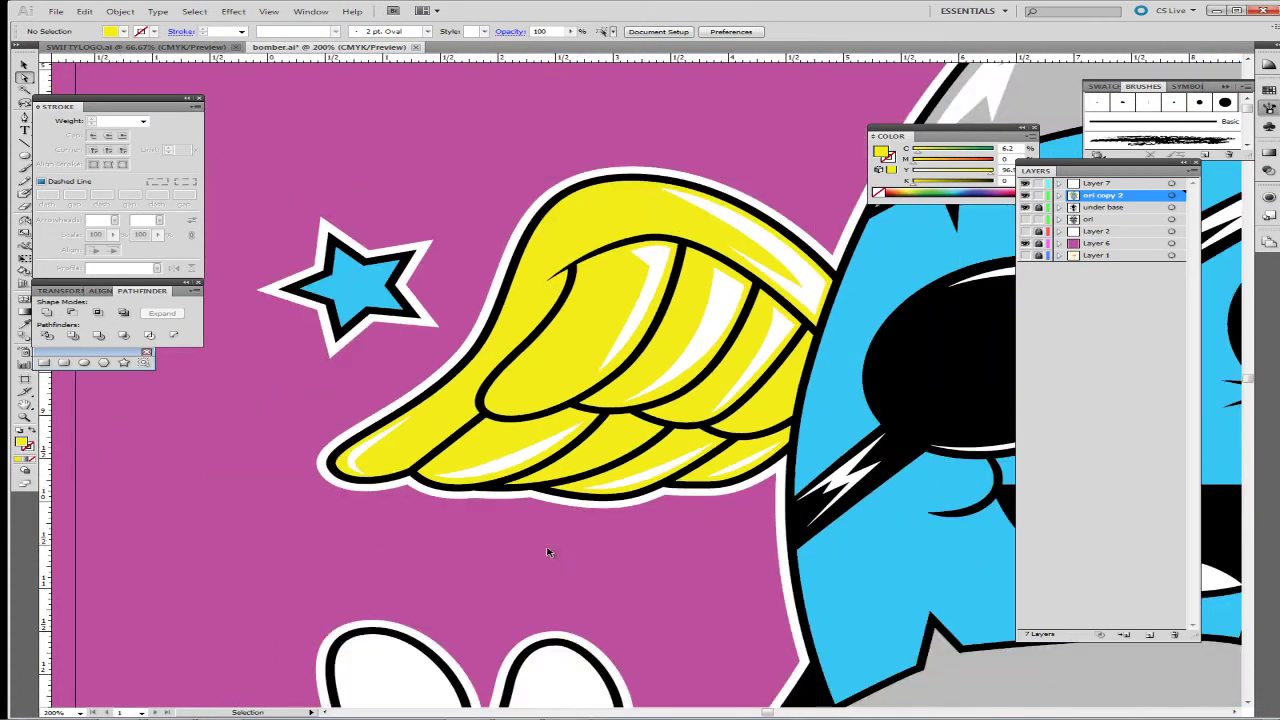
drag(736, 470, 524, 398)
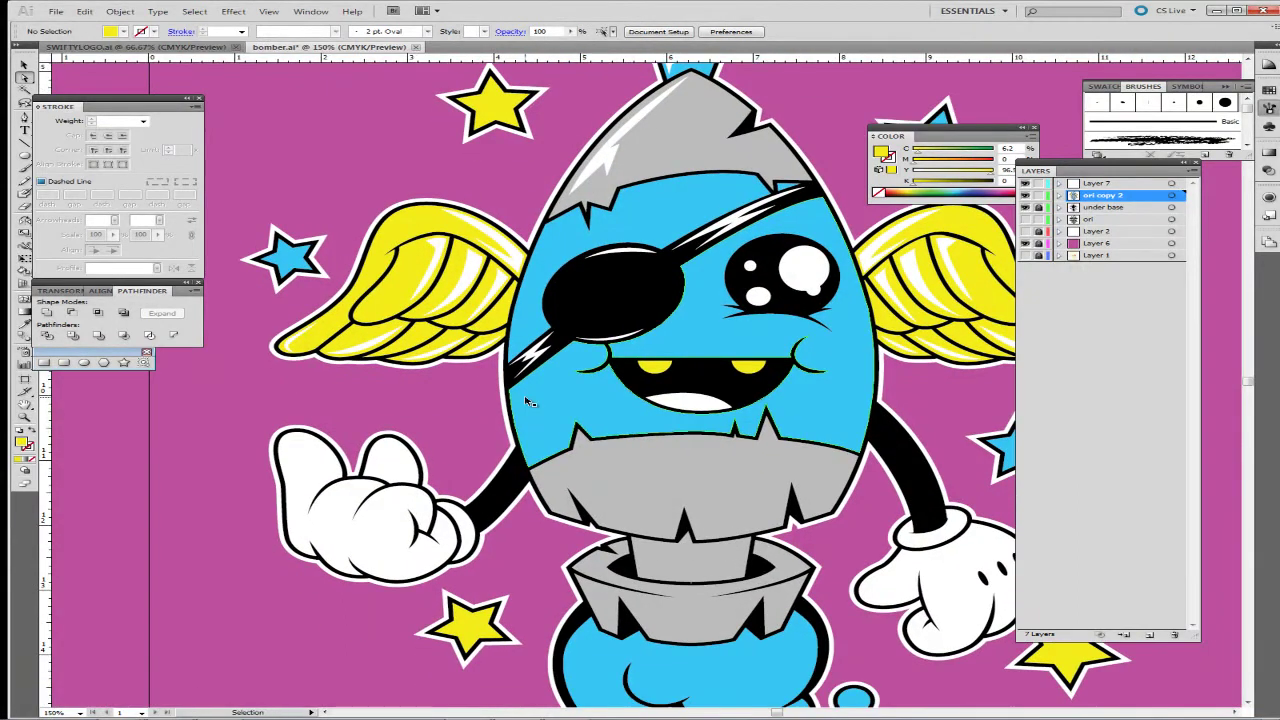
Step: Make Layer 7 active for Pen drawing and move the Color panel clear of the Layers panel
key(ctrl+plus)
key(ctrl+plus)
key(ctrl+plus)
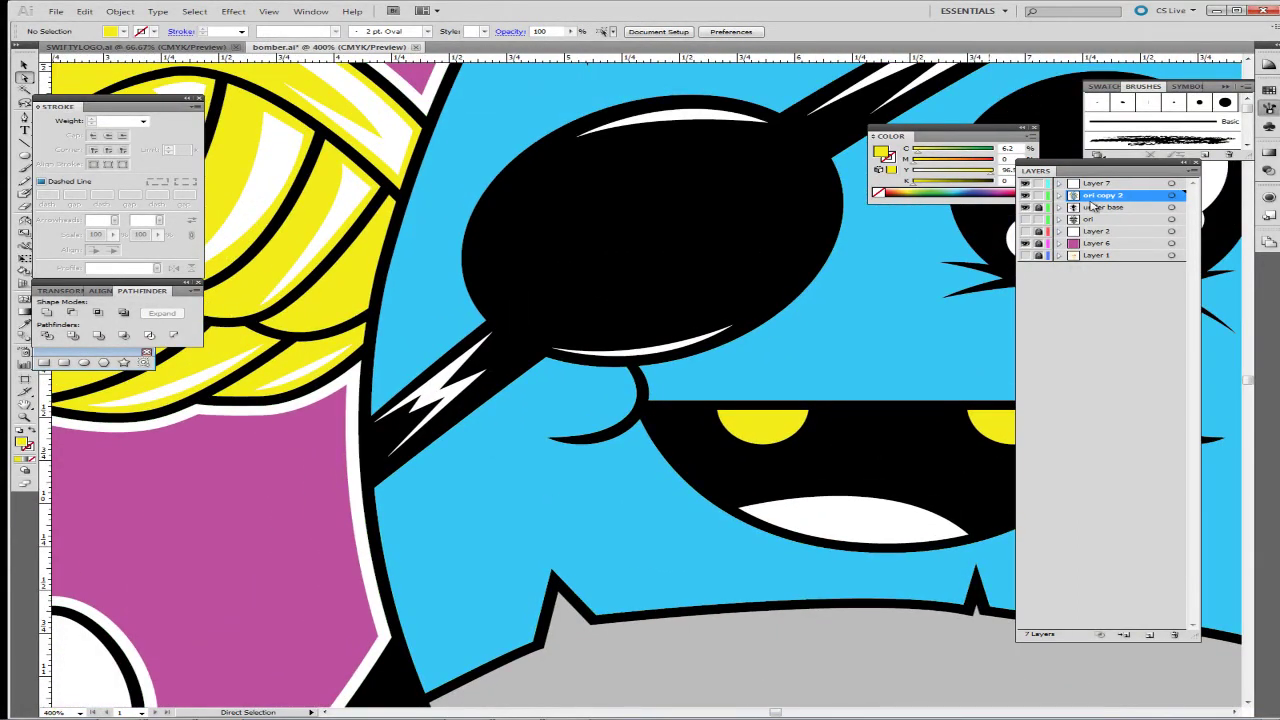
click(1080, 186)
key(p)
drag(986, 130, 867, 111)
click(906, 171)
Step: Draw a white L-shaped highlight in the lower-left corner of the blue body, below the eye-patch strap
key(space)
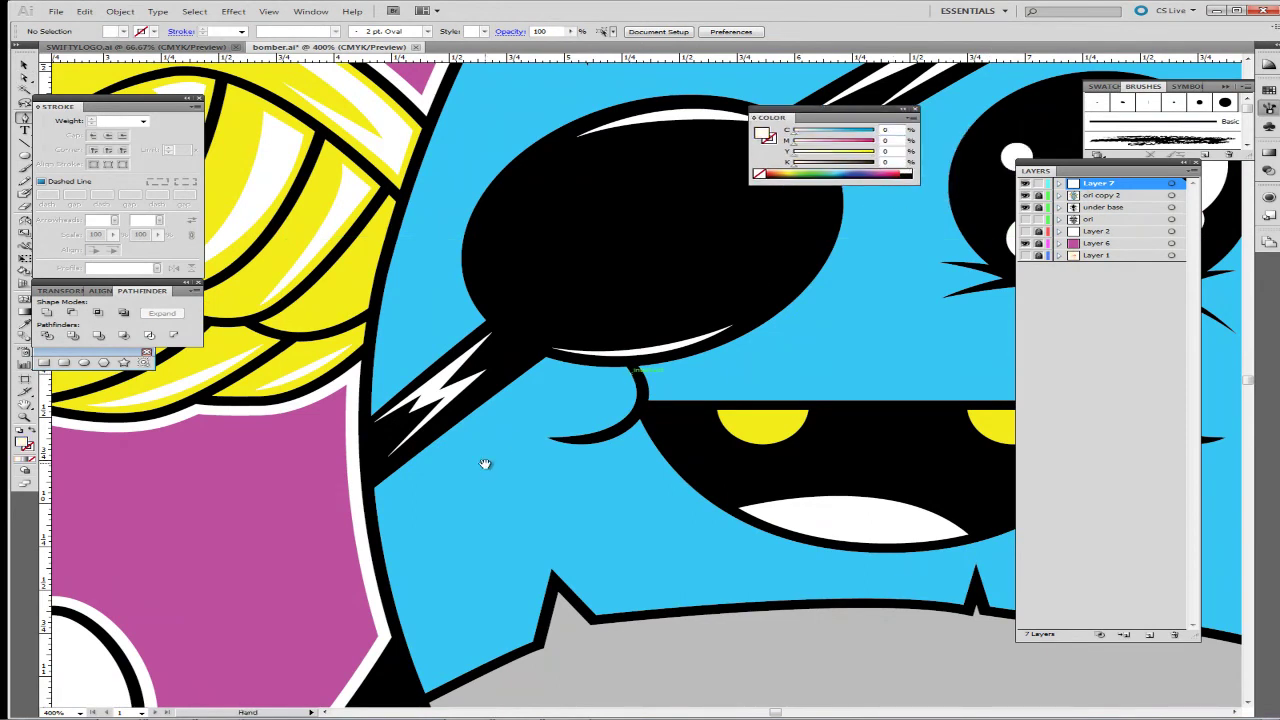
drag(514, 442, 522, 379)
click(391, 443)
click(437, 610)
drag(475, 667, 476, 667)
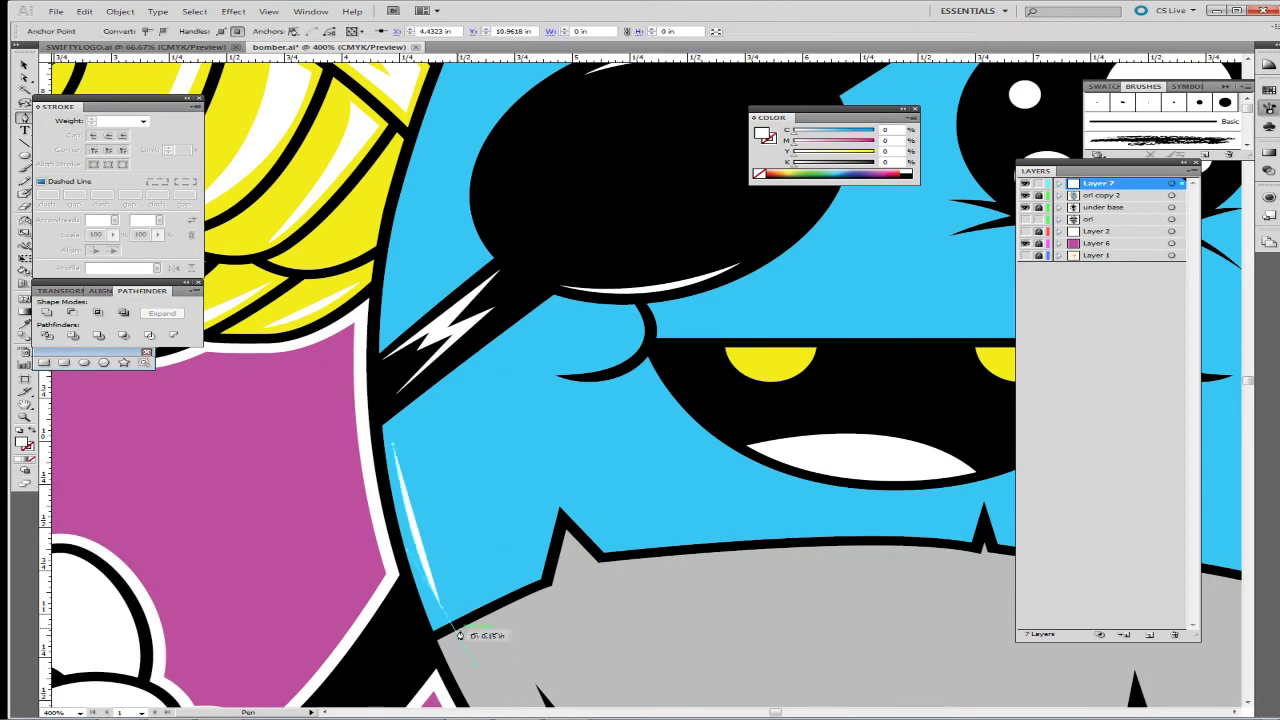
click(518, 575)
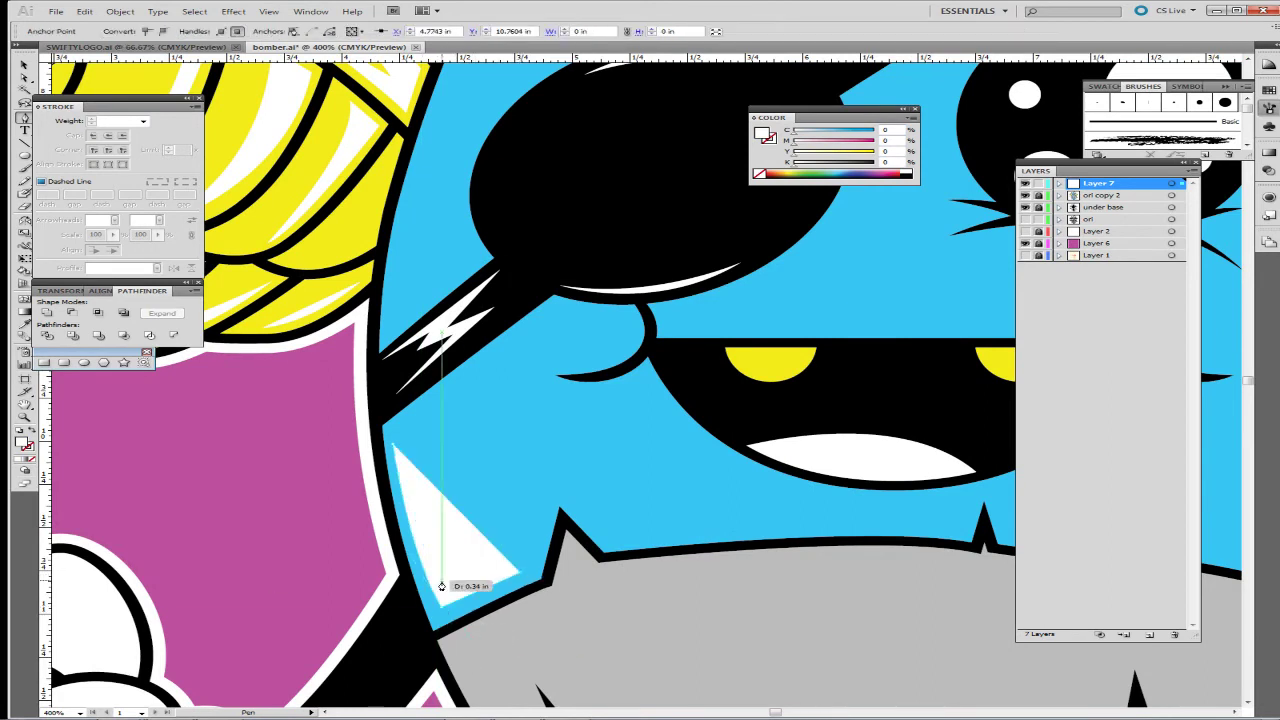
click(394, 448)
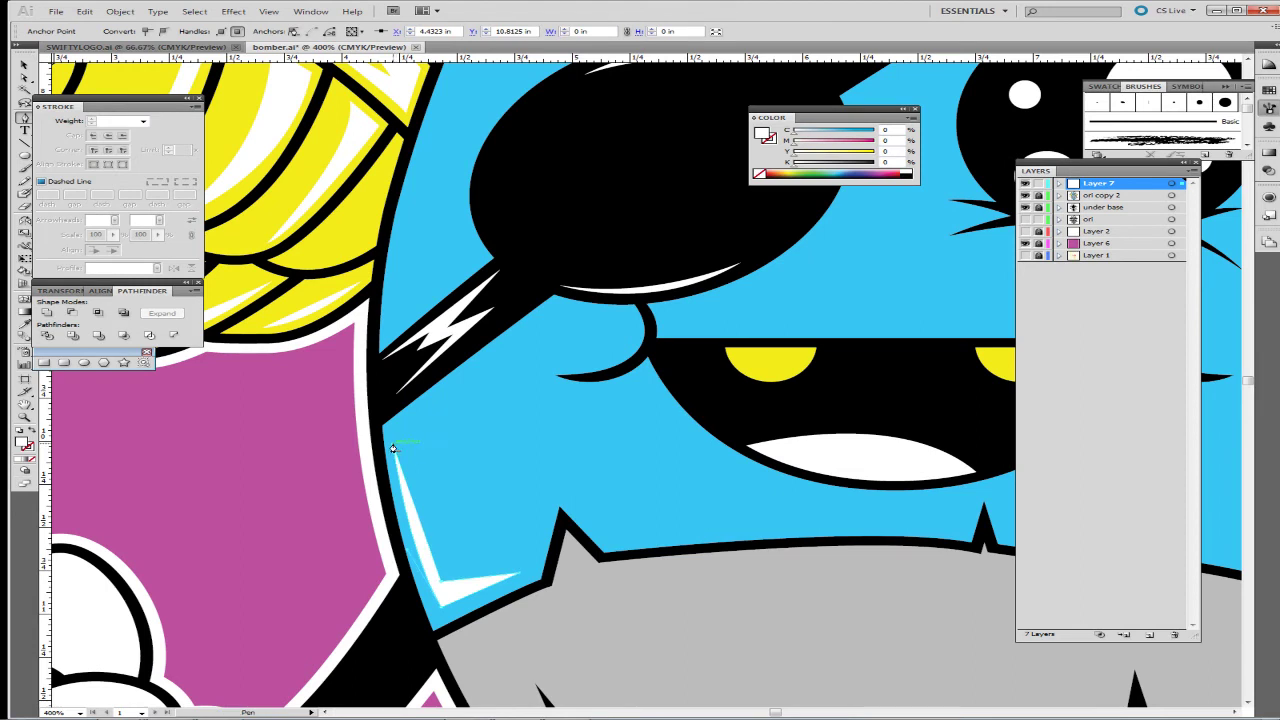
ctrl+click(317, 446)
Step: Draw a curved white corner highlight at the lower right of the blue body, following its outline and the grey edge
drag(650, 458, 332, 479)
click(462, 546)
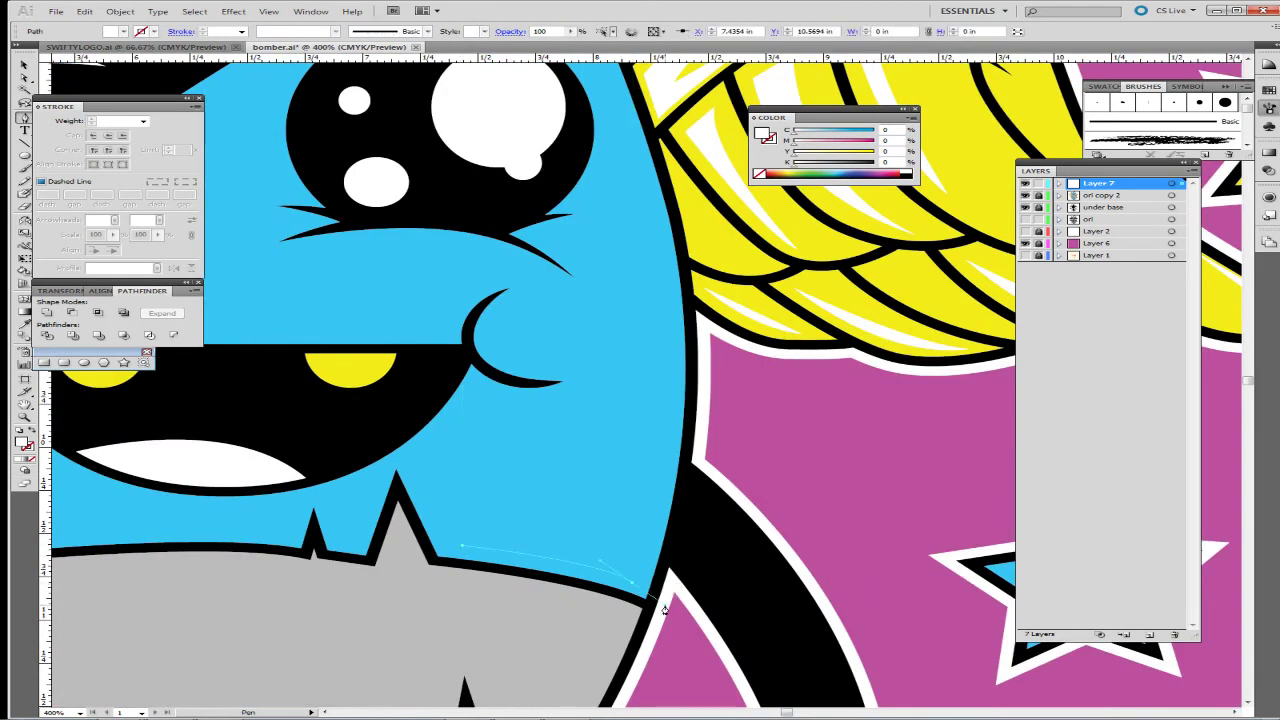
click(642, 586)
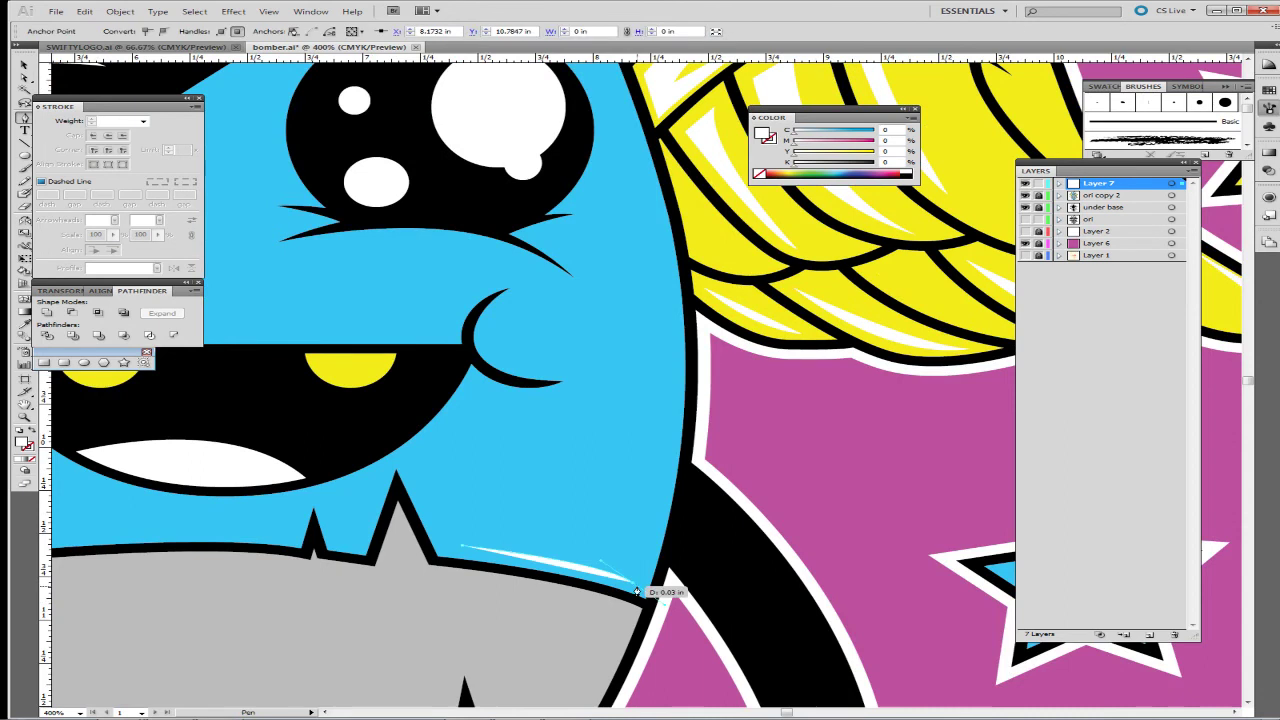
click(671, 396)
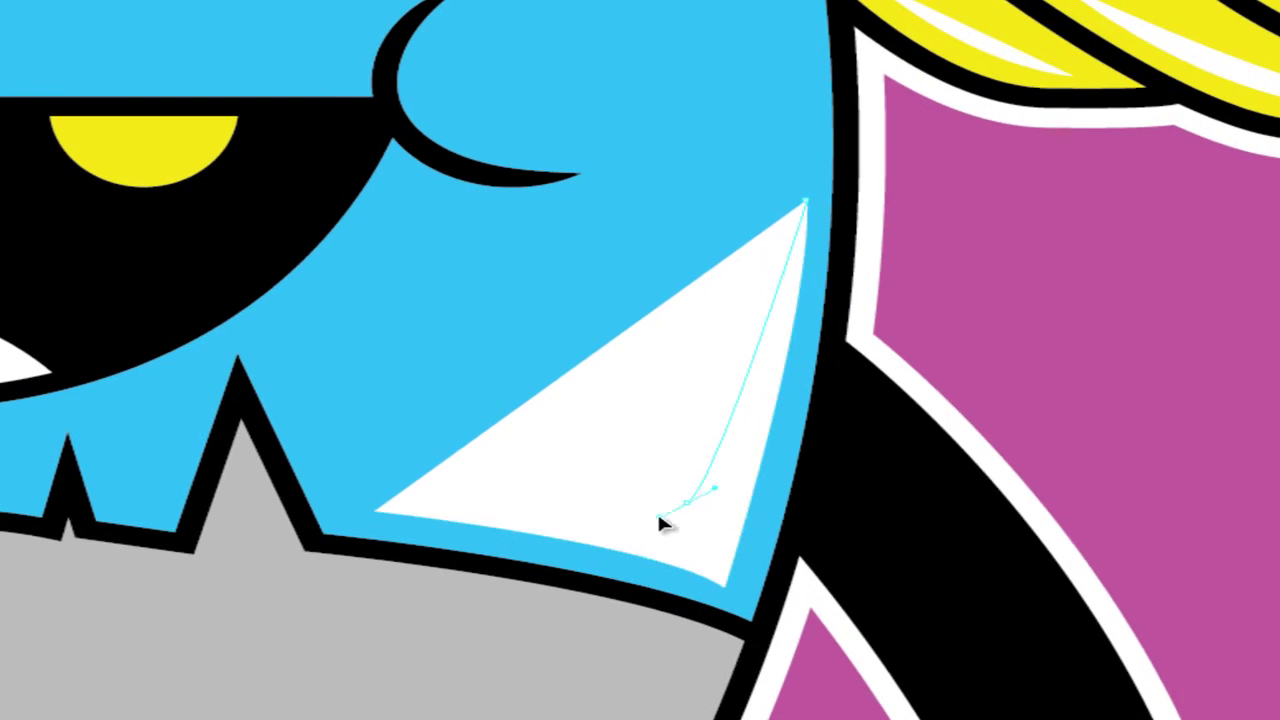
drag(688, 504, 646, 536)
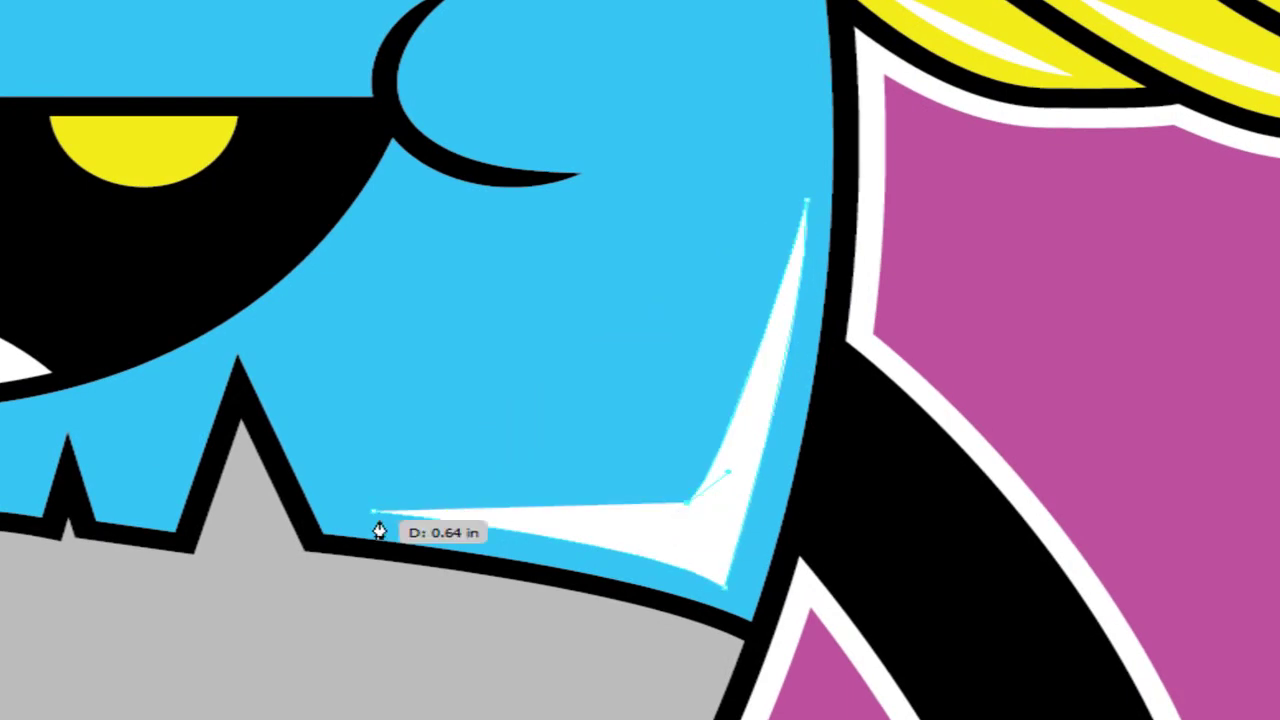
drag(374, 512, 356, 516)
ctrl+click(381, 681)
Step: Draw a tapered white highlight with an angled inner edge along the upper side of the black left arm
drag(162, 573, 708, 180)
drag(431, 414, 766, 582)
drag(271, 471, 565, 315)
mouse_move(318, 425)
mouse_down()
mouse_move(377, 388)
mouse_move(736, 333)
mouse_up()
drag(505, 453, 620, 568)
click(402, 649)
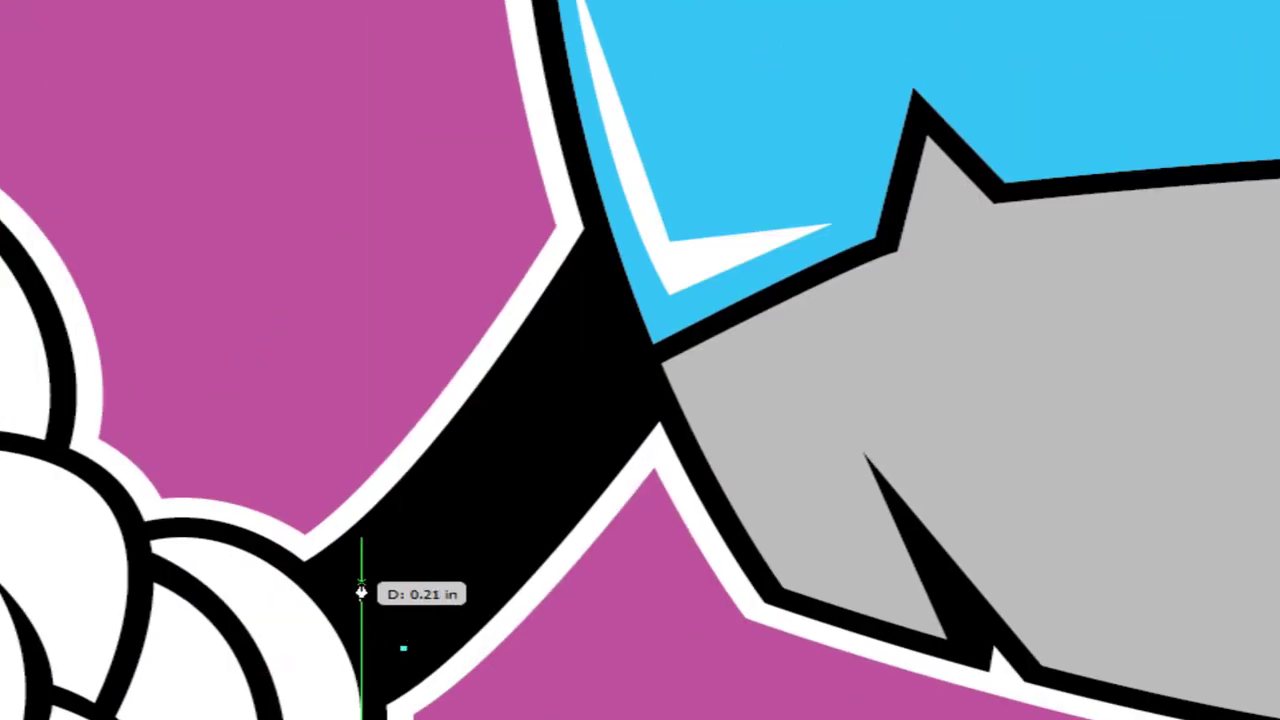
drag(355, 567, 331, 562)
click(357, 567)
drag(557, 335, 591, 282)
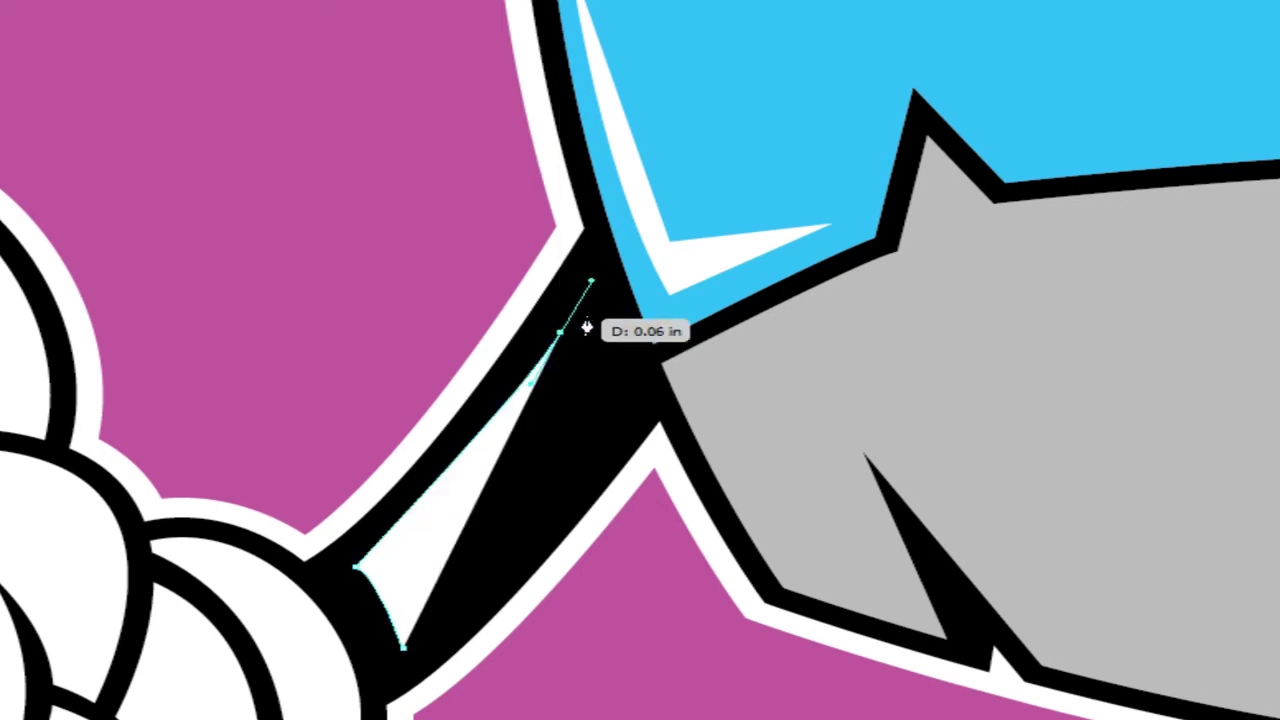
click(558, 336)
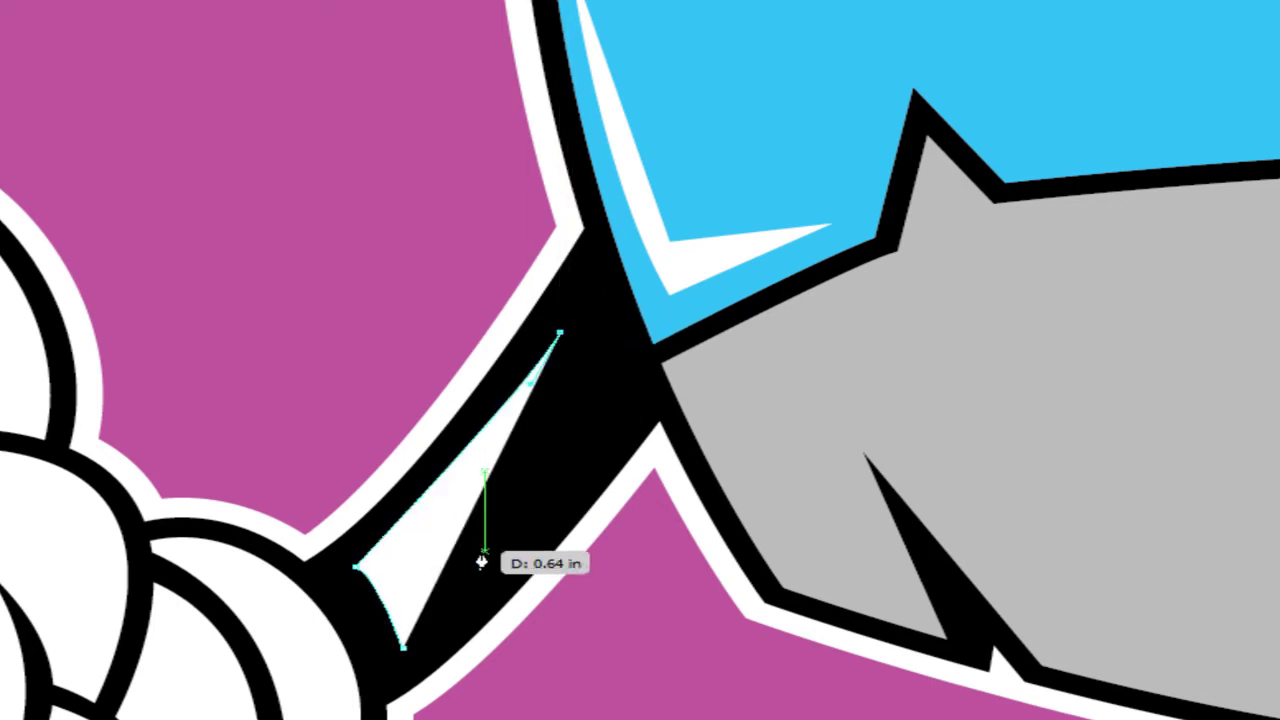
drag(413, 571, 409, 588)
click(414, 571)
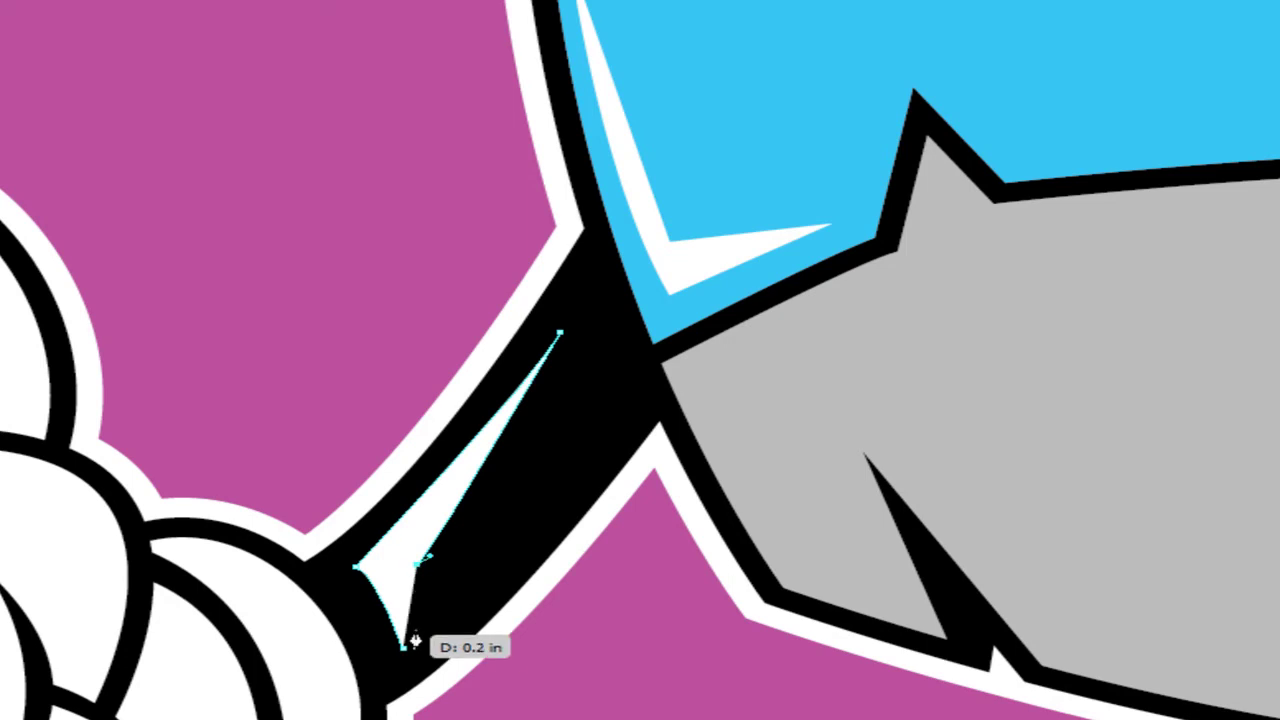
ctrl+click(595, 672)
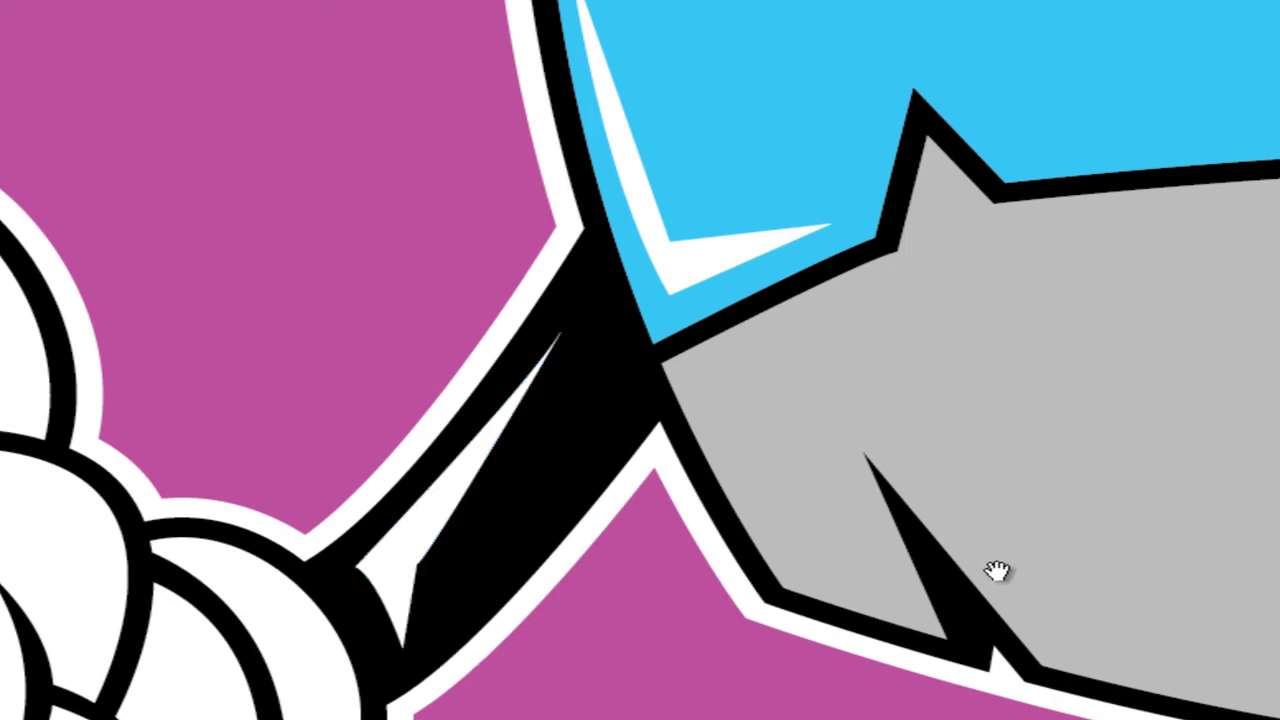
Step: Reshape the left arm's highlight by adjusting its upper curve and moving its inner corner outward to widen it
drag(790, 518, 806, 553)
click(600, 371)
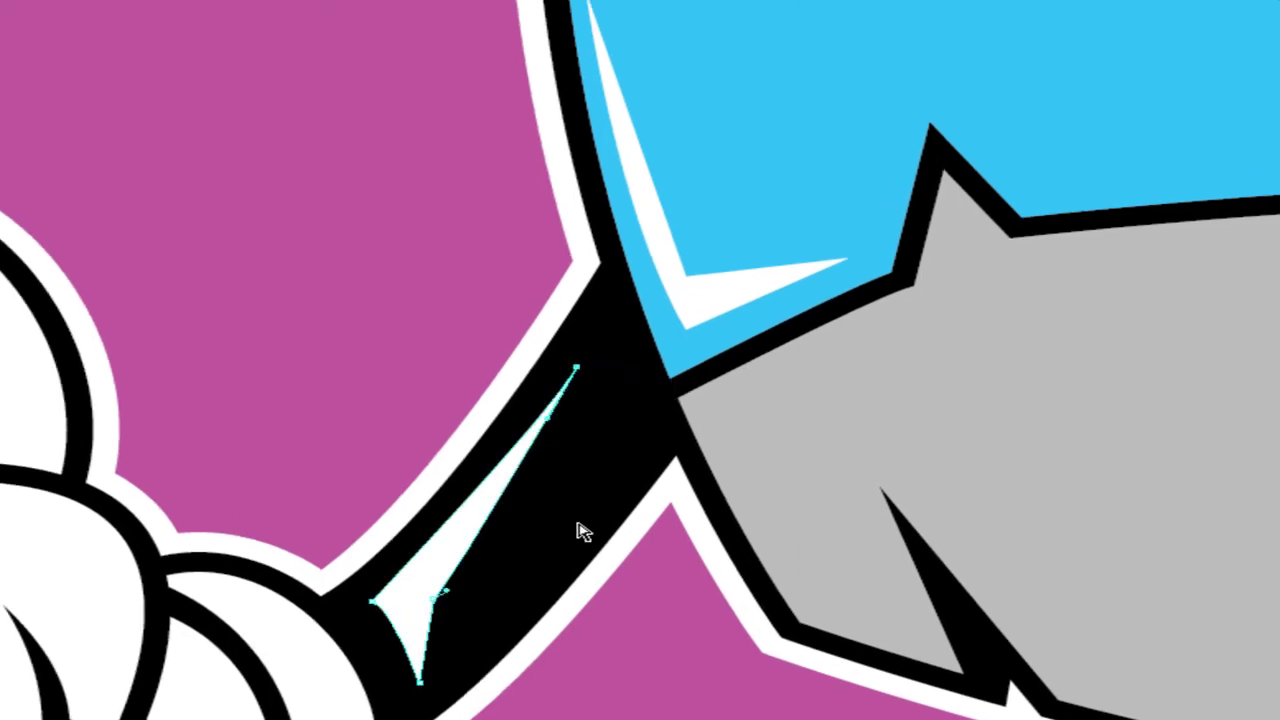
drag(547, 418, 522, 425)
click(433, 598)
drag(433, 598, 453, 573)
click(636, 693)
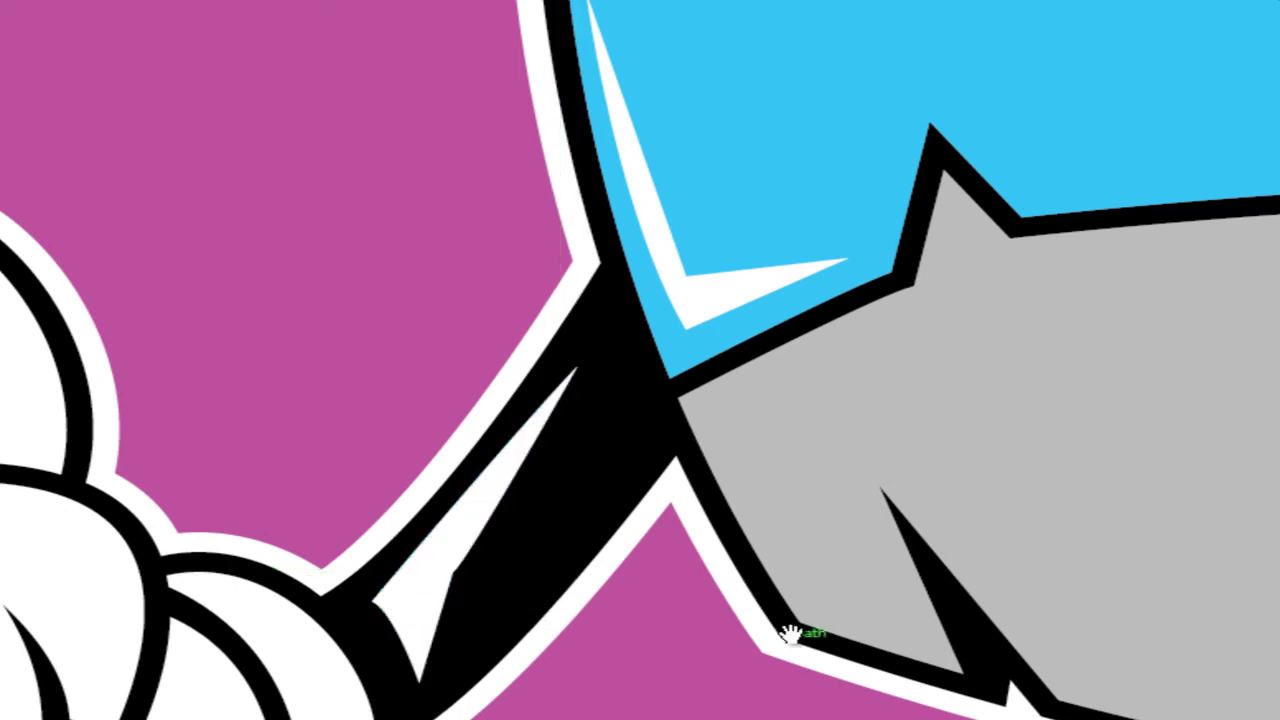
Step: Hide the artwork layers Layer 7, ori copy 2 and under base along with the purple background on Layer 6
drag(964, 462, 288, 344)
drag(754, 280, 74, 224)
drag(669, 234, 30, 156)
drag(582, 77, 408, 377)
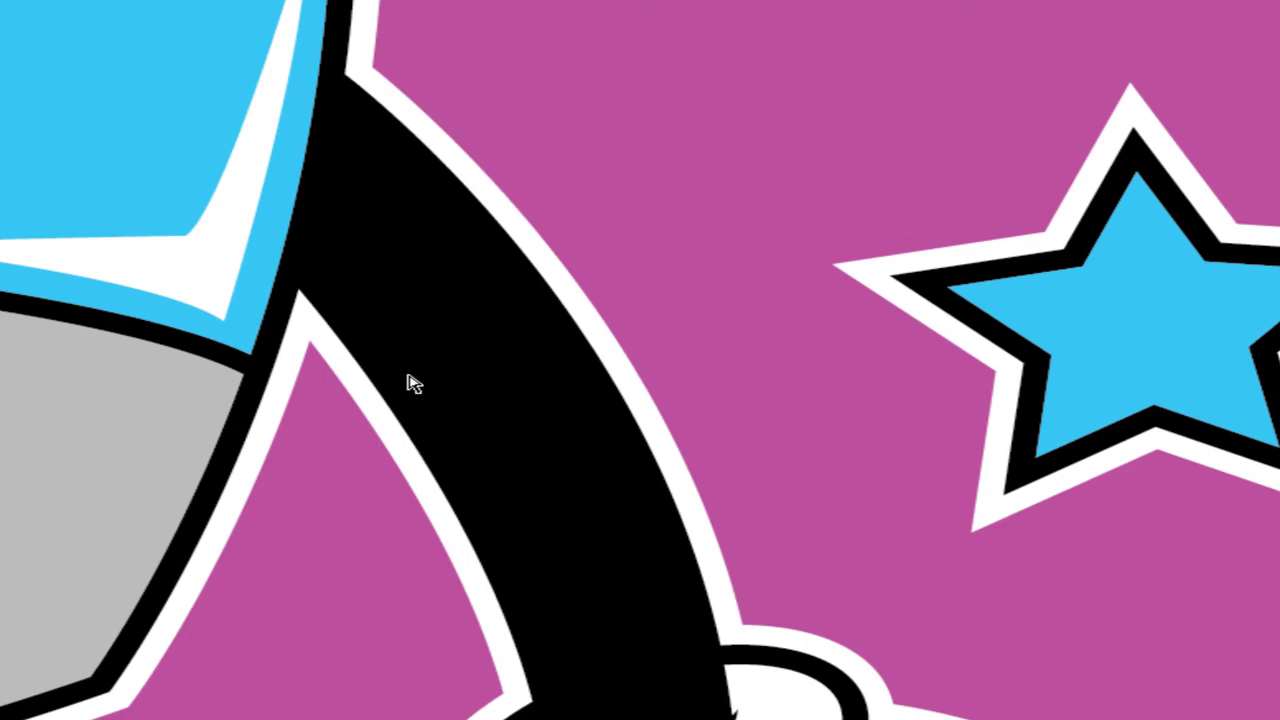
drag(193, 442, 452, 178)
drag(693, 206, 368, 320)
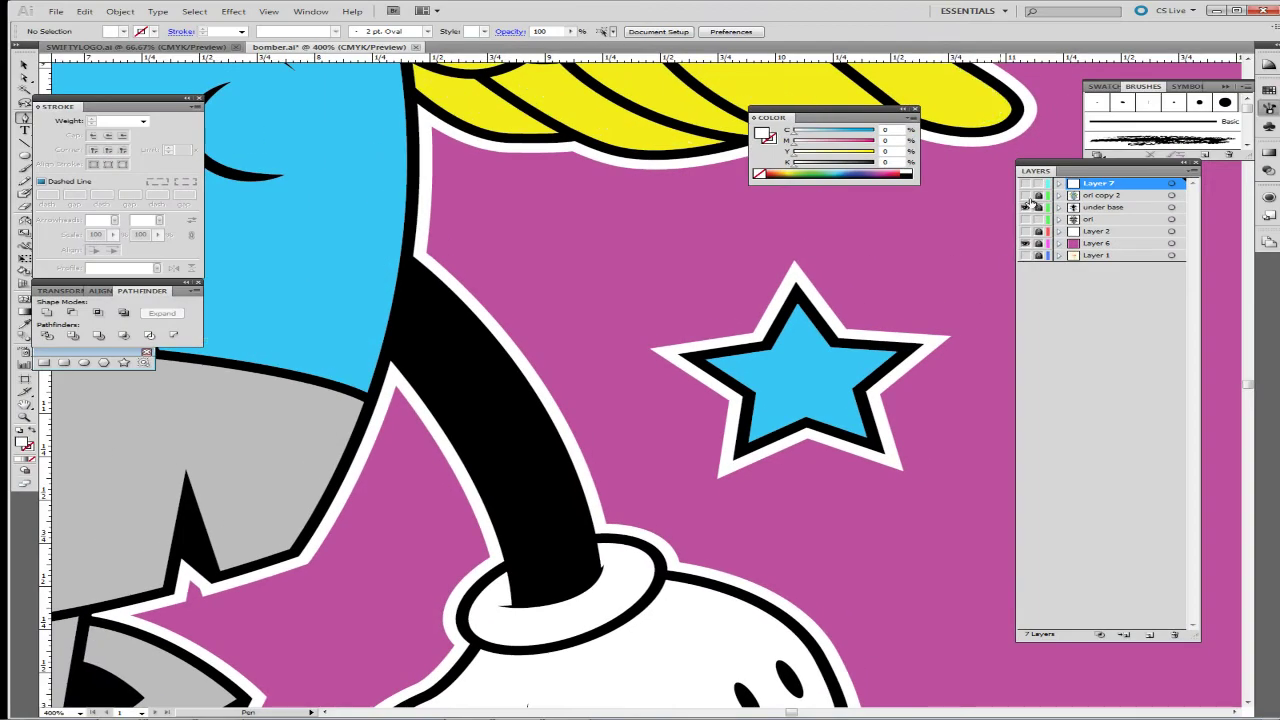
drag(1026, 196, 1027, 232)
click(1026, 244)
Step: Show the original pencil sketch on Layer 1 with the whole page in view
key(ctrl+y)
key(ctrl+minus)
key(ctrl+minus)
key(ctrl+minus)
key(ctrl+minus)
key(ctrl+minus)
key(ctrl+y)
click(1024, 255)
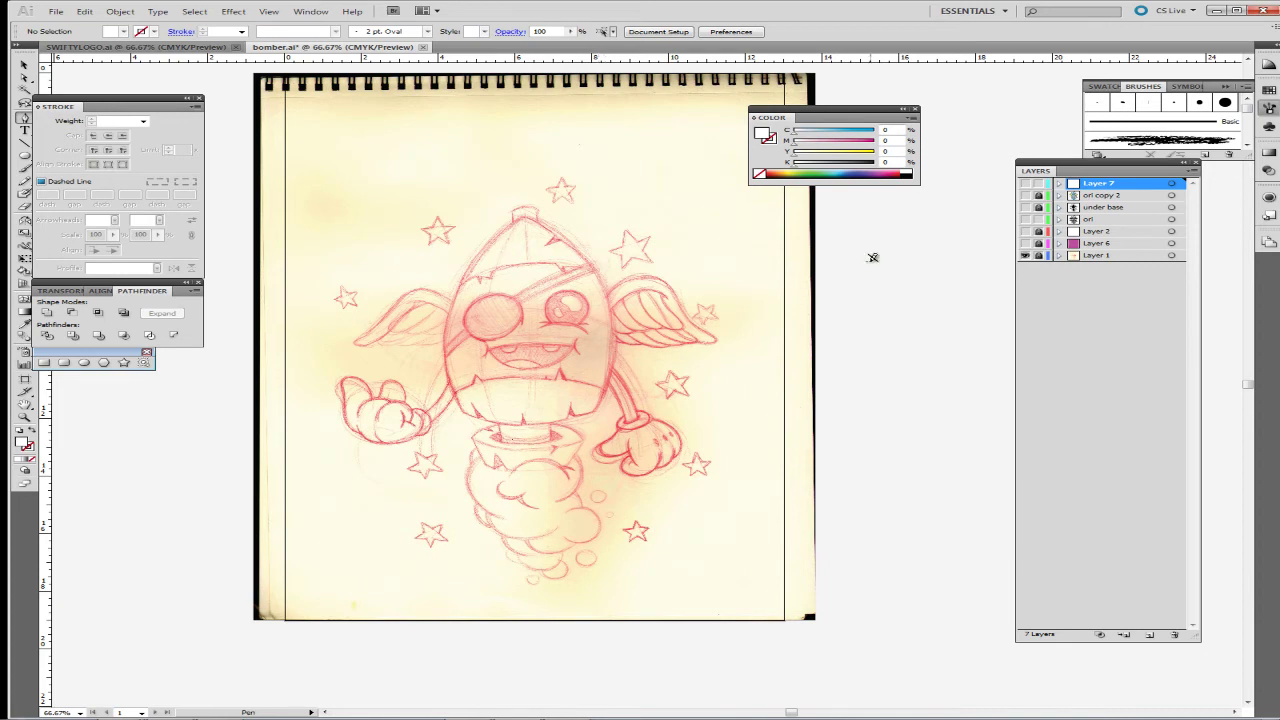
Step: Show Layer 7, ori copy 2 and under base again on top of the sketch
click(1024, 184)
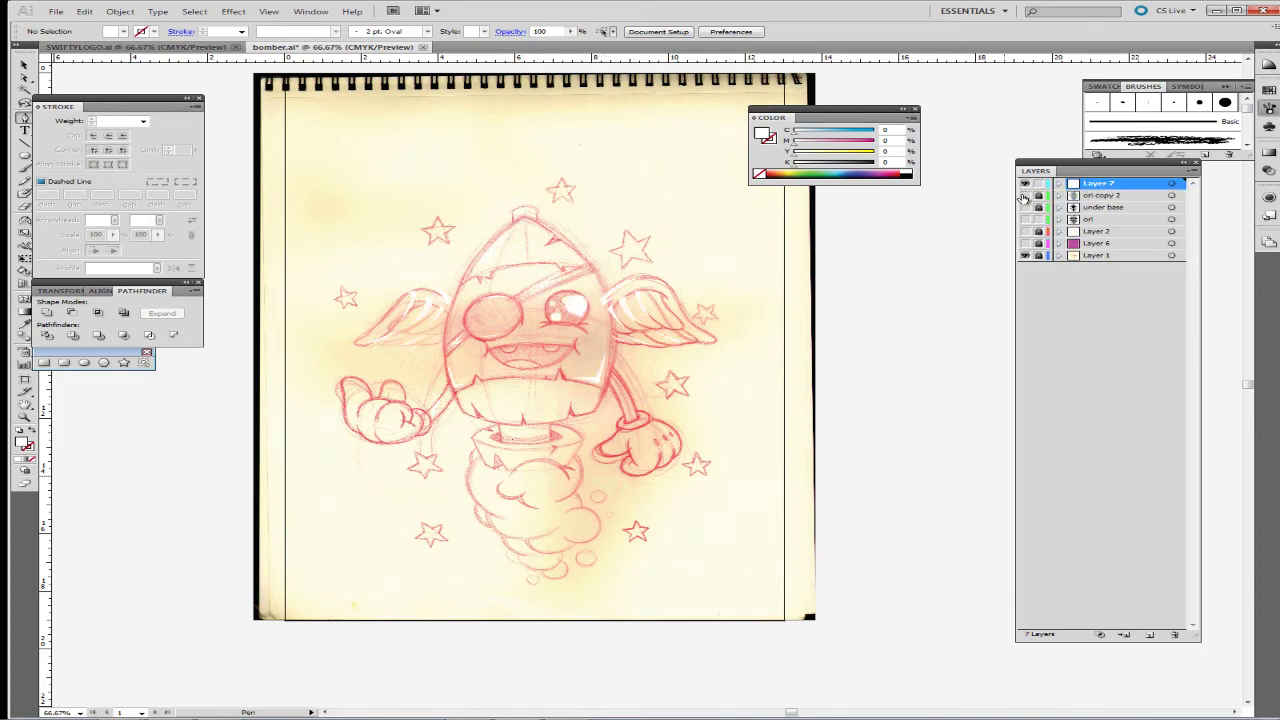
click(1024, 196)
click(1024, 208)
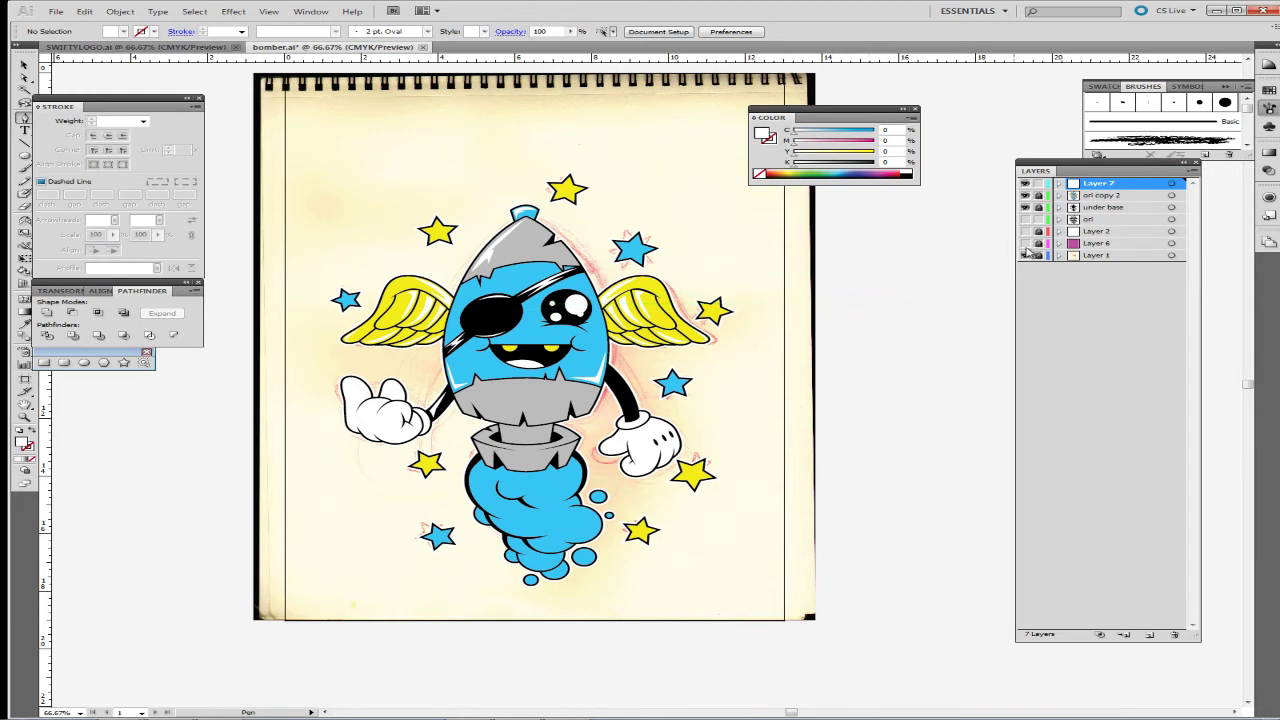
Step: Show the purple background on Layer 6 again behind the character
click(1024, 243)
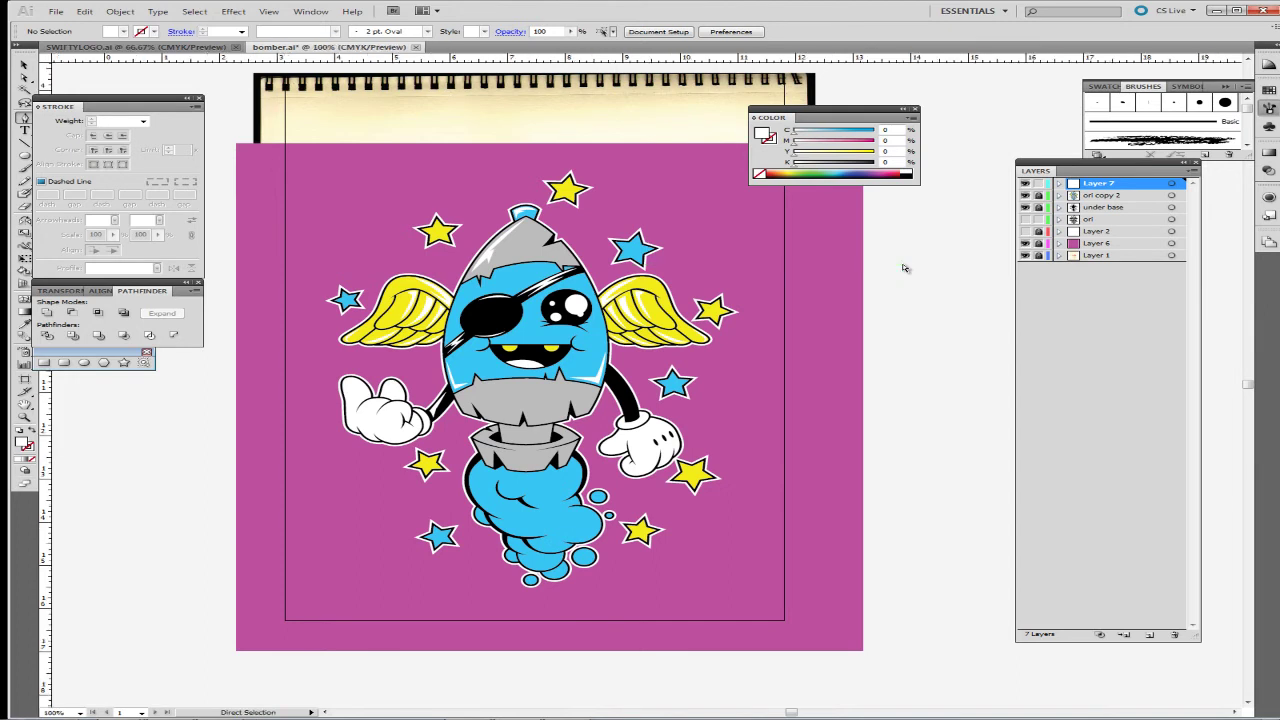
key(ctrl+plus)
key(ctrl+plus)
key(ctrl+plus)
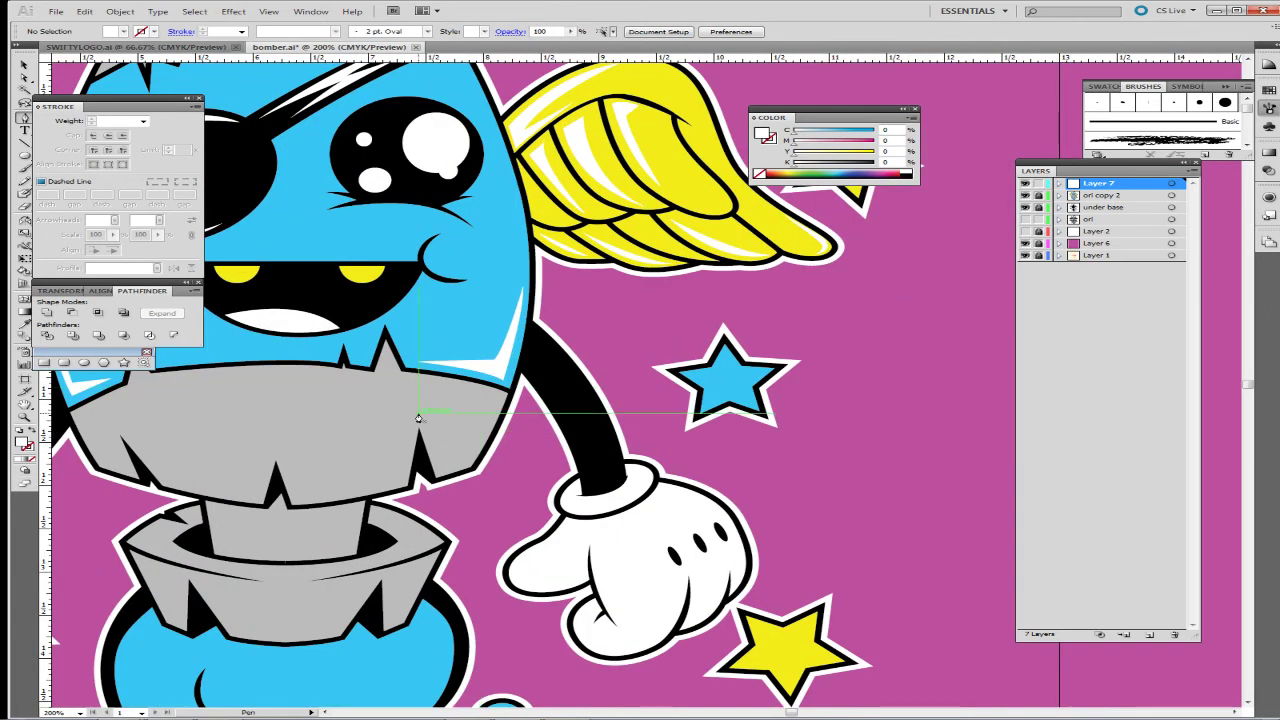
Step: Start a white Pen highlight on the black arm beside the blue star, curving its outer edge from the shoulder to the glove cuff
drag(323, 419, 590, 521)
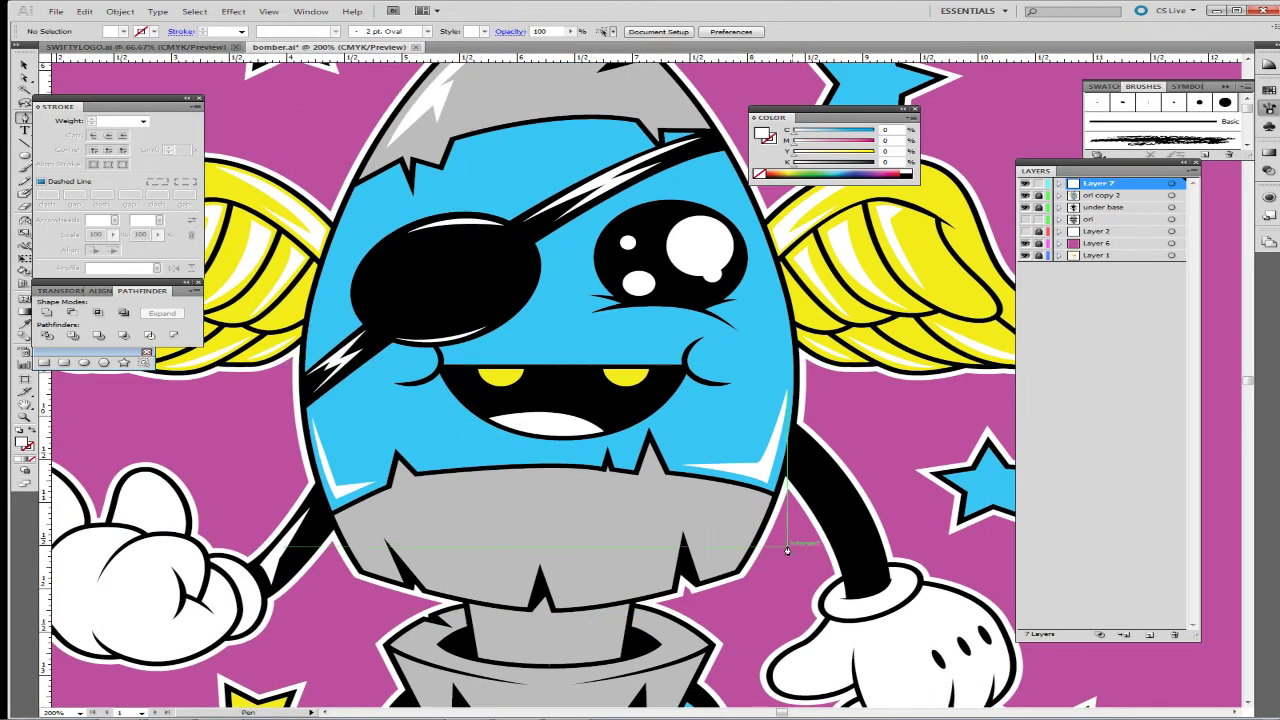
drag(893, 533, 730, 507)
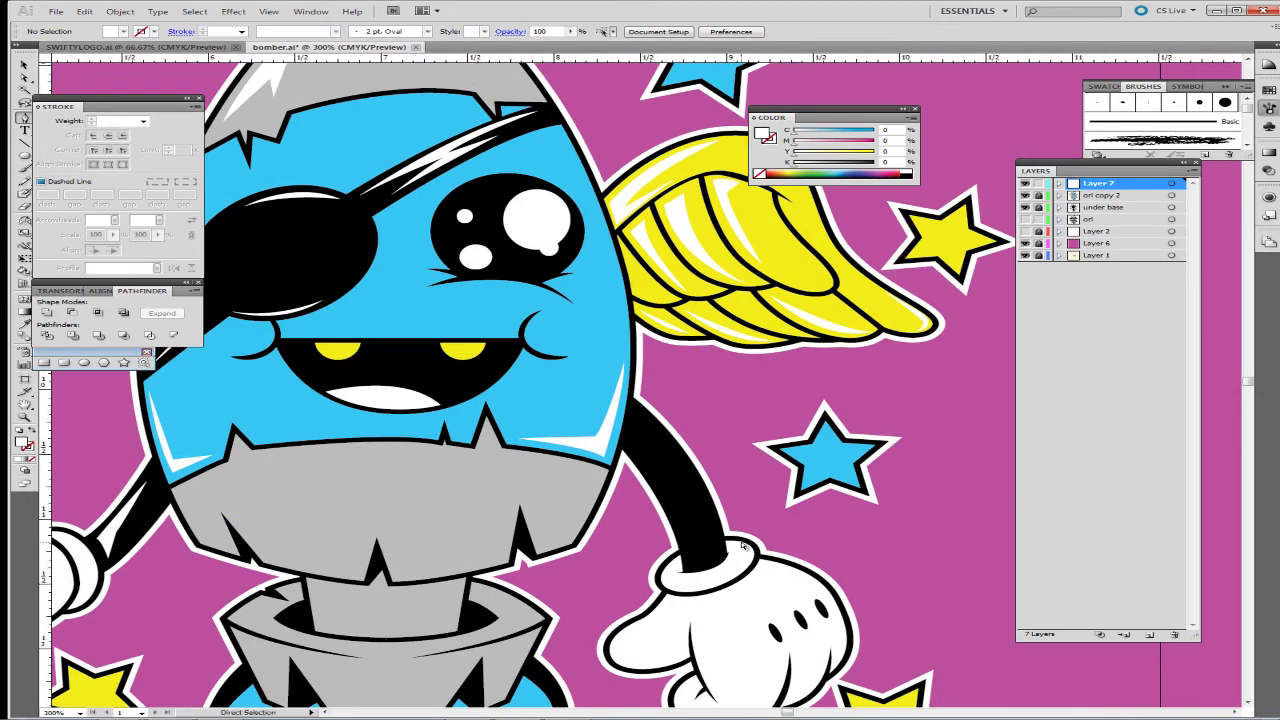
scroll(730, 507, up, 3)
mouse_move(718, 500)
mouse_down()
mouse_move(703, 437)
mouse_move(735, 518)
mouse_up()
drag(672, 388, 675, 418)
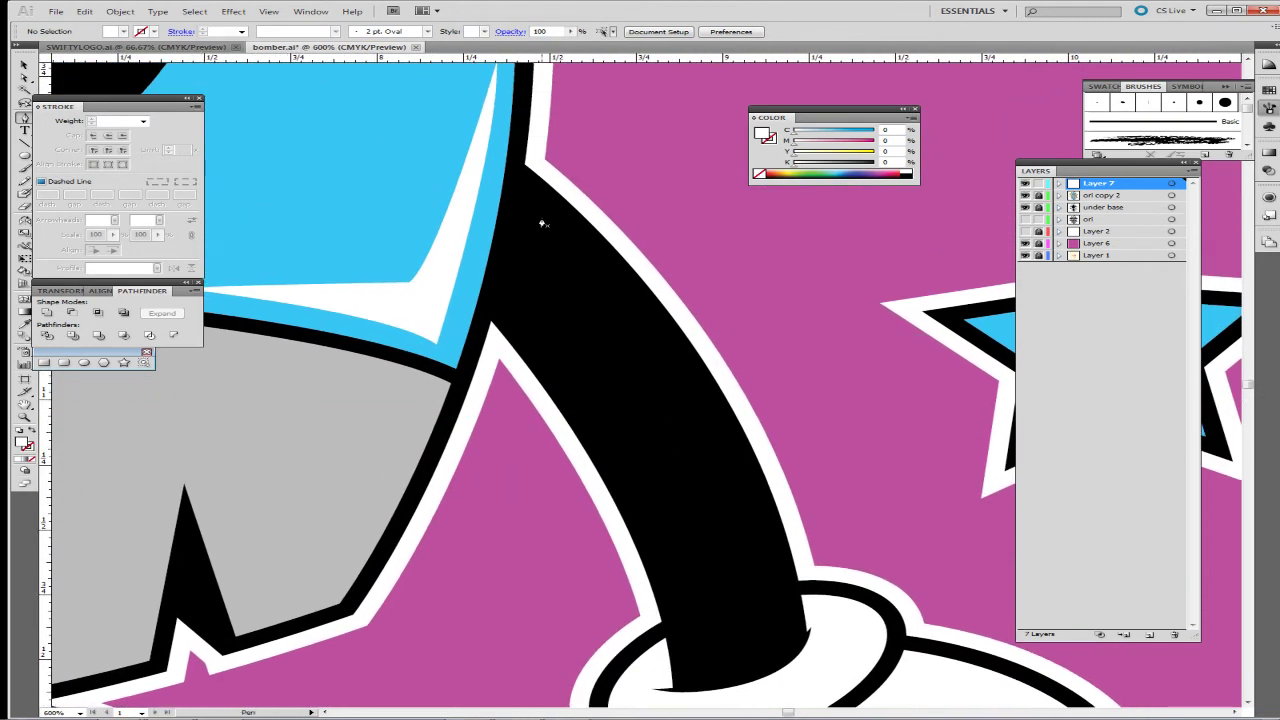
click(541, 221)
scroll(620, 249, down, 3)
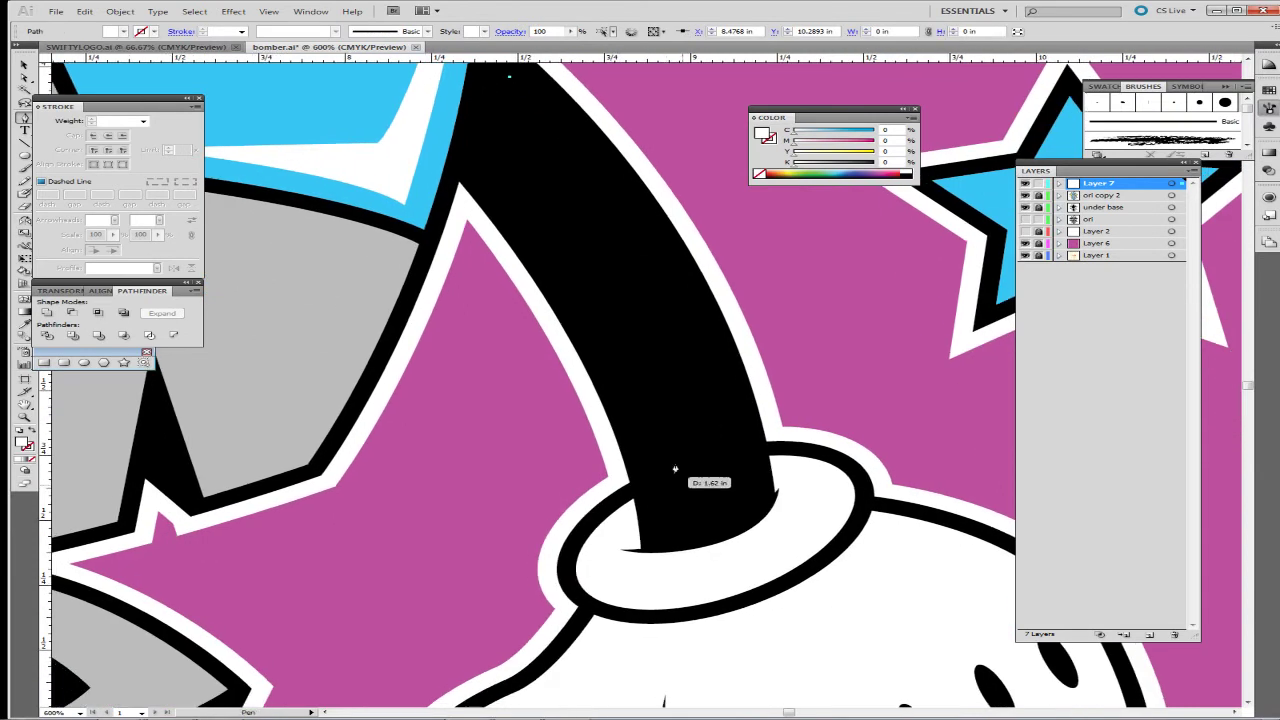
drag(746, 492, 751, 563)
drag(709, 408, 752, 621)
drag(800, 551, 788, 541)
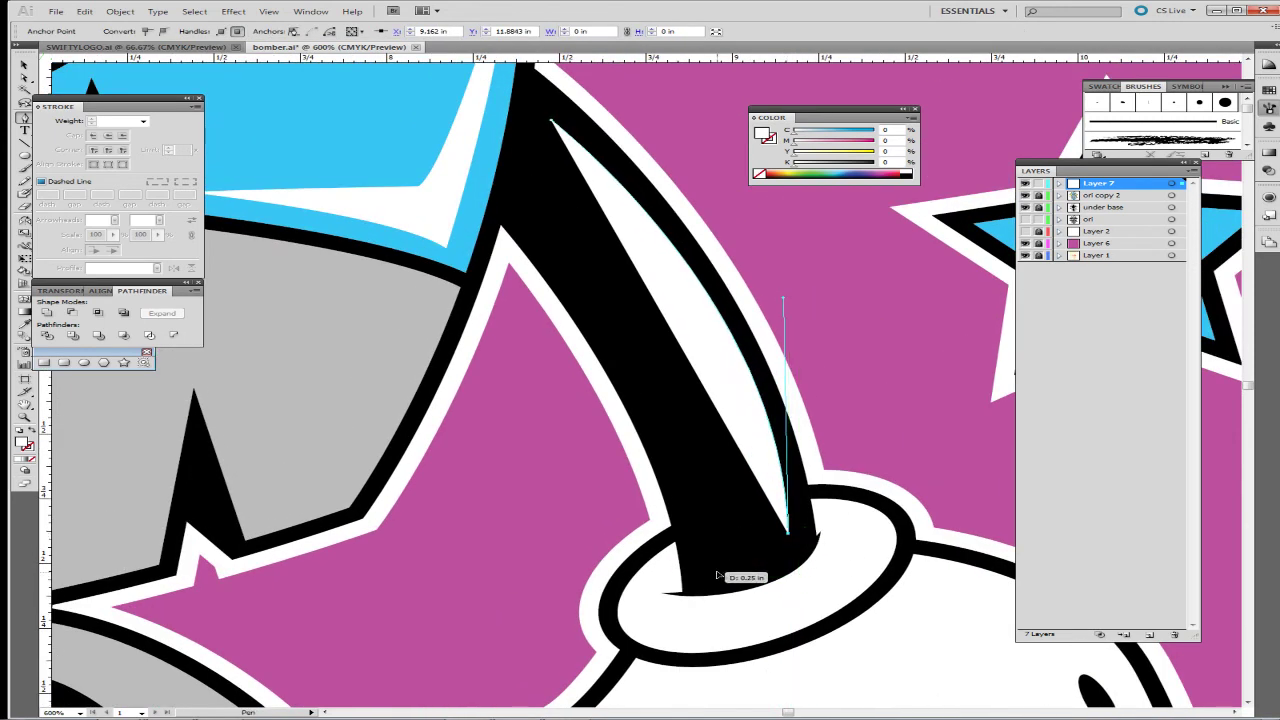
Step: Draw the arm highlight's lower edge along the cuff and close the shape with a curved inner edge back to the shoulder
drag(683, 578, 701, 581)
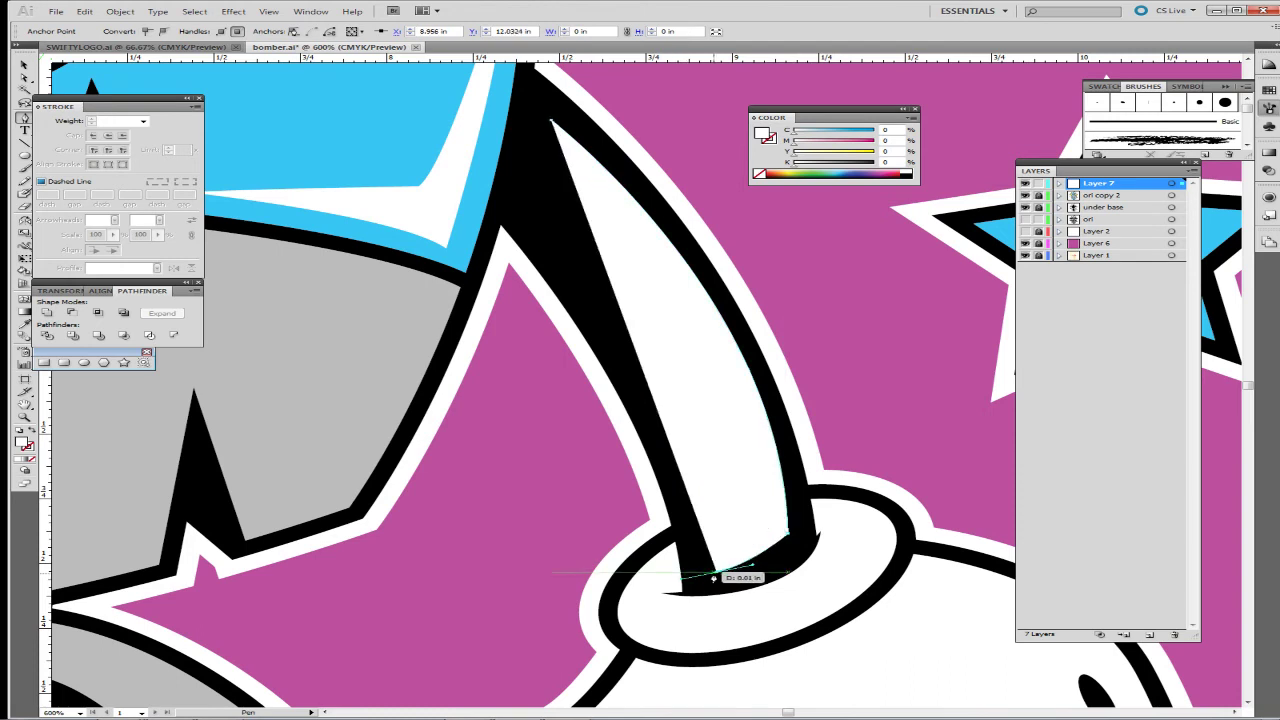
click(763, 518)
drag(669, 292, 697, 363)
drag(580, 196, 480, 80)
scroll(475, 130, up, 3)
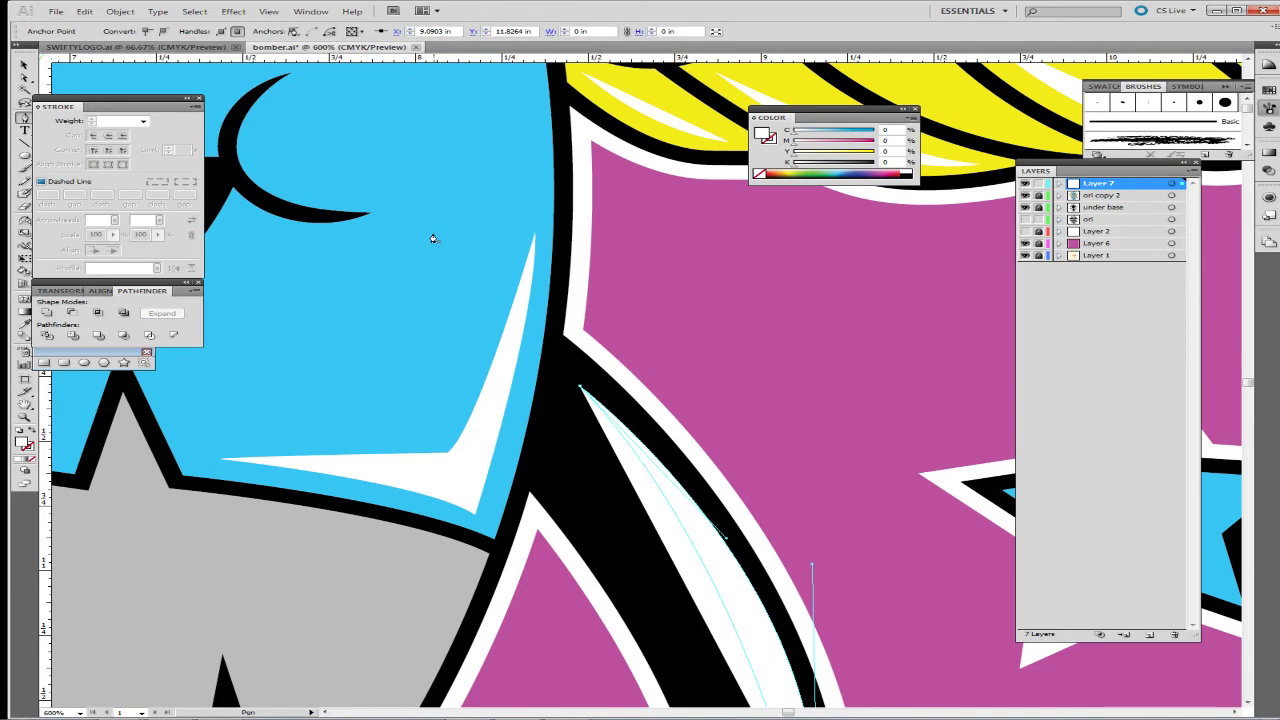
drag(720, 698, 707, 390)
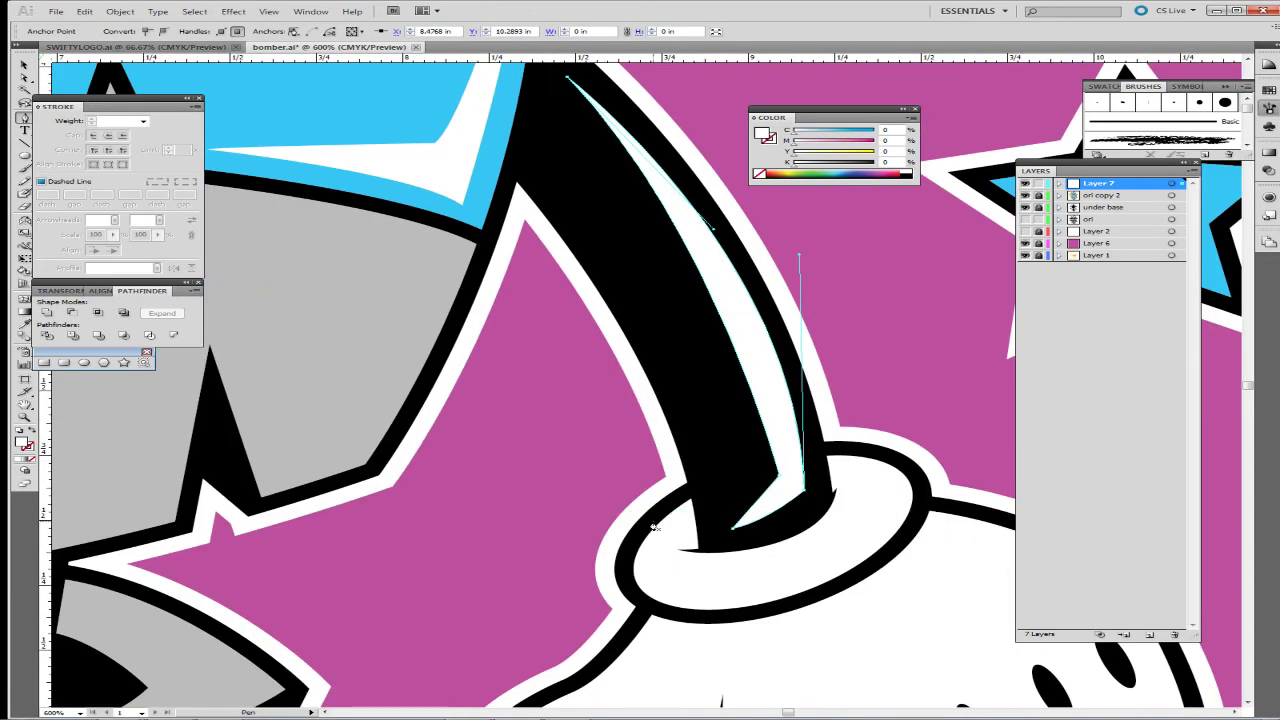
click(548, 509)
Step: Refine the new arm highlight by moving its lower outer corner toward the arm's edge and adjusting its outer curve
key(a)
drag(806, 493, 817, 494)
click(851, 366)
scroll(852, 367, up, 3)
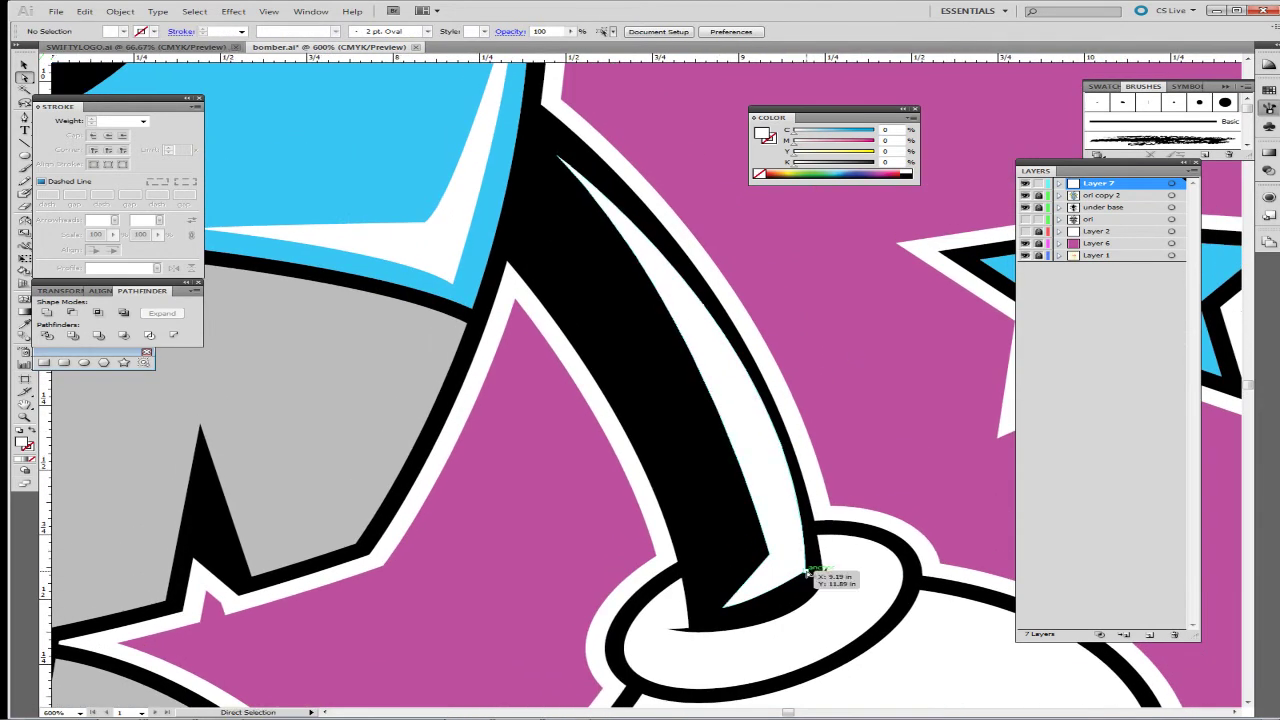
click(808, 575)
drag(805, 340, 777, 300)
click(811, 314)
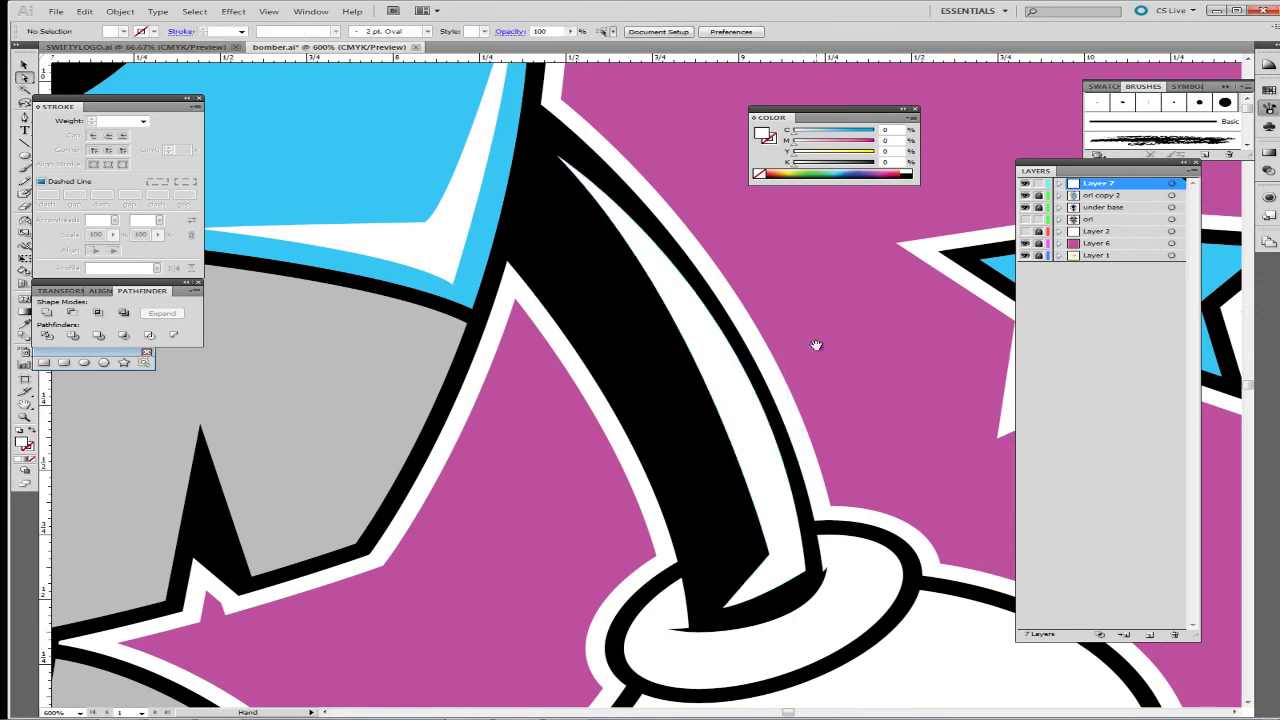
Step: Examine the glove and the character's overall highlights to compare both arms
drag(822, 517, 821, 188)
drag(736, 323, 822, 342)
scroll(825, 335, down, 3)
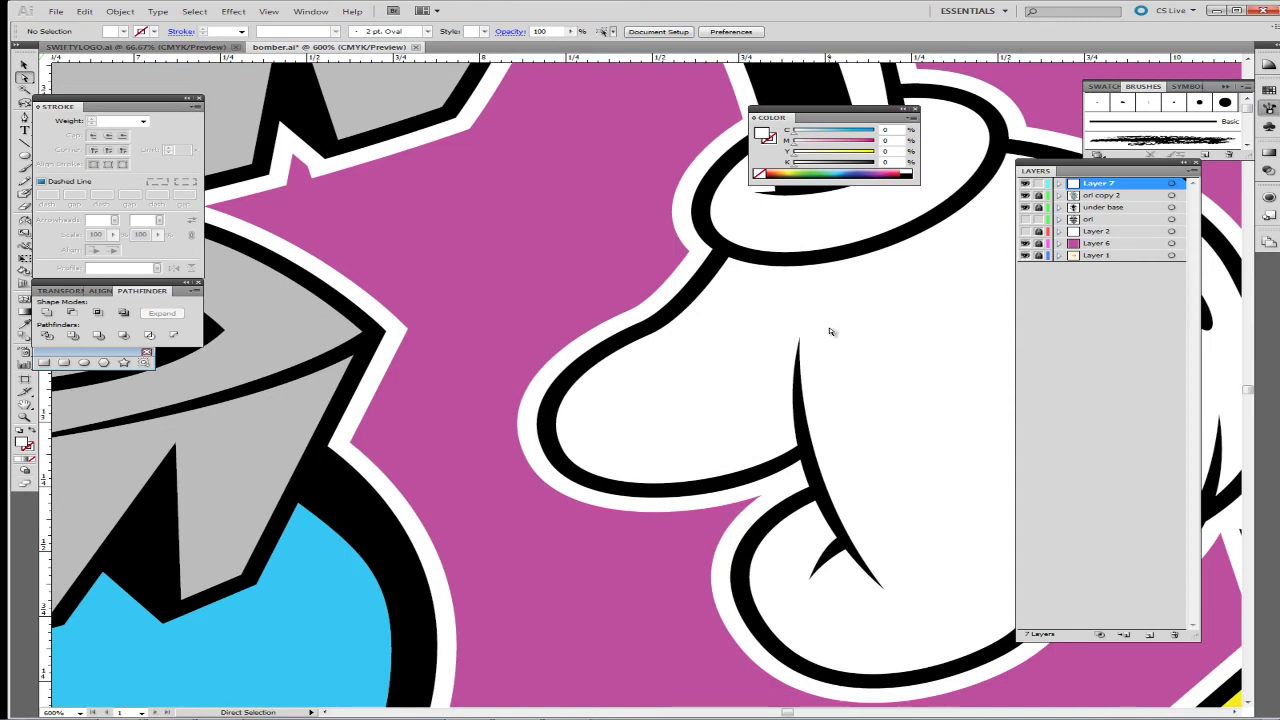
key(ctrl+minus)
key(ctrl+minus)
key(ctrl+minus)
key(ctrl+minus)
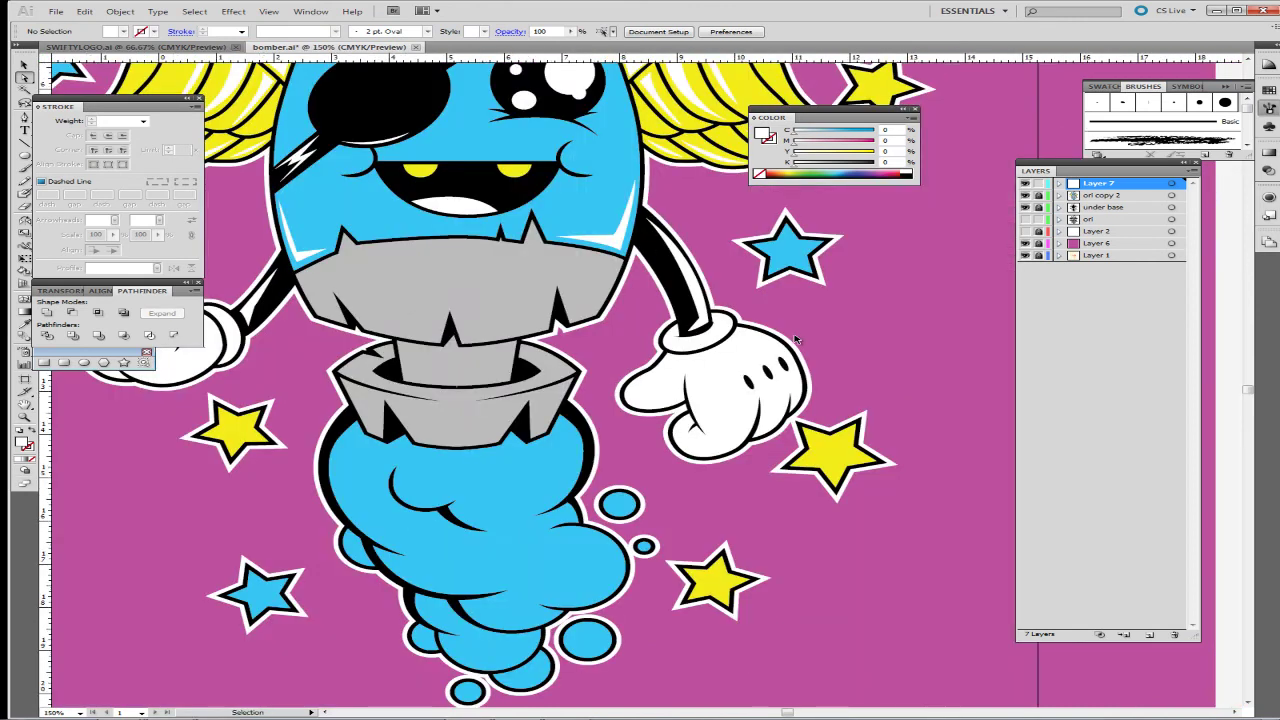
key(ctrl+minus)
key(ctrl+minus)
key(ctrl+plus)
key(ctrl+plus)
drag(406, 386, 588, 608)
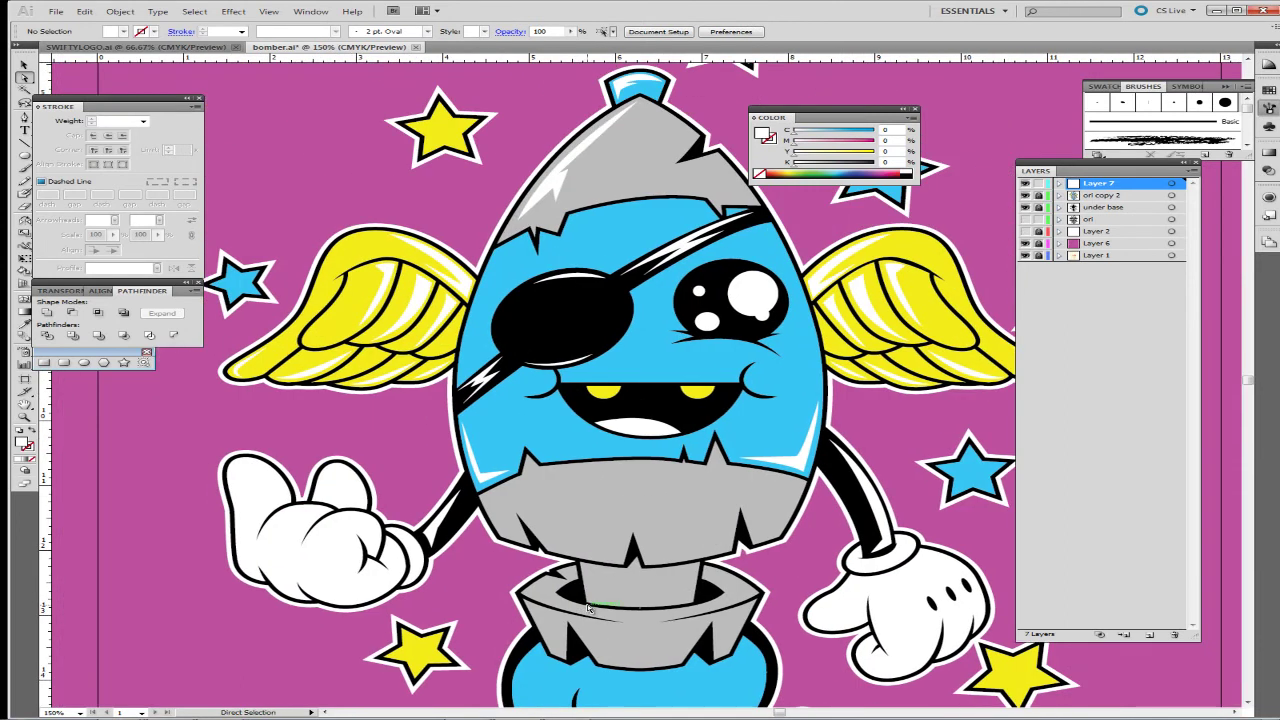
mouse_move(612, 718)
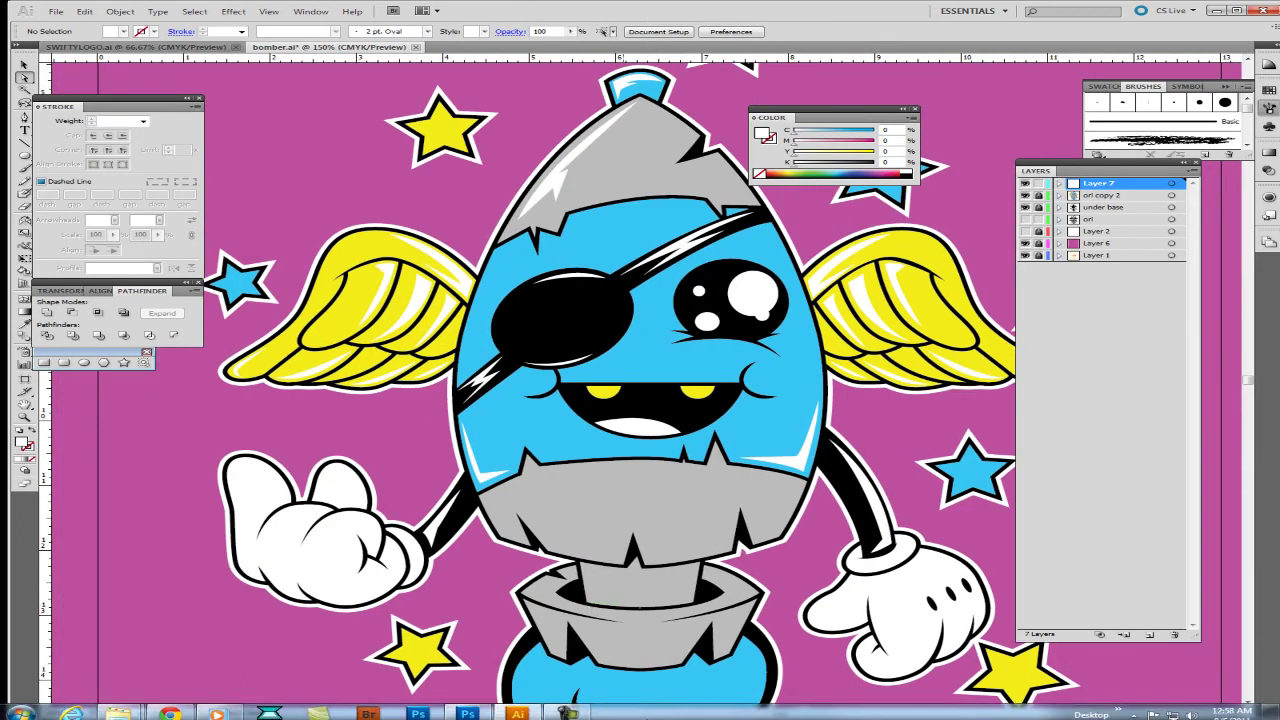
drag(851, 544, 787, 542)
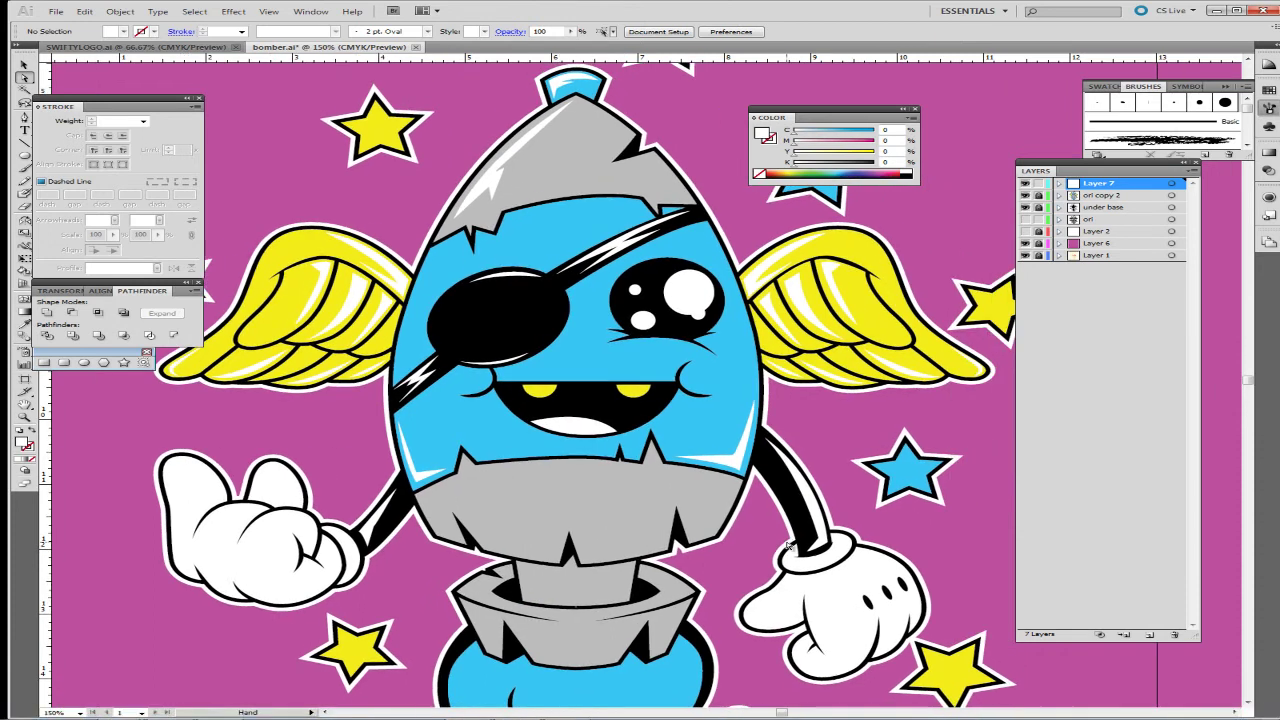
Step: Move the right arm highlight's lower inner corner slightly up and outward to narrow the shape
key(ctrl+plus)
key(ctrl+plus)
key(ctrl+plus)
key(ctrl+plus)
drag(846, 634, 600, 491)
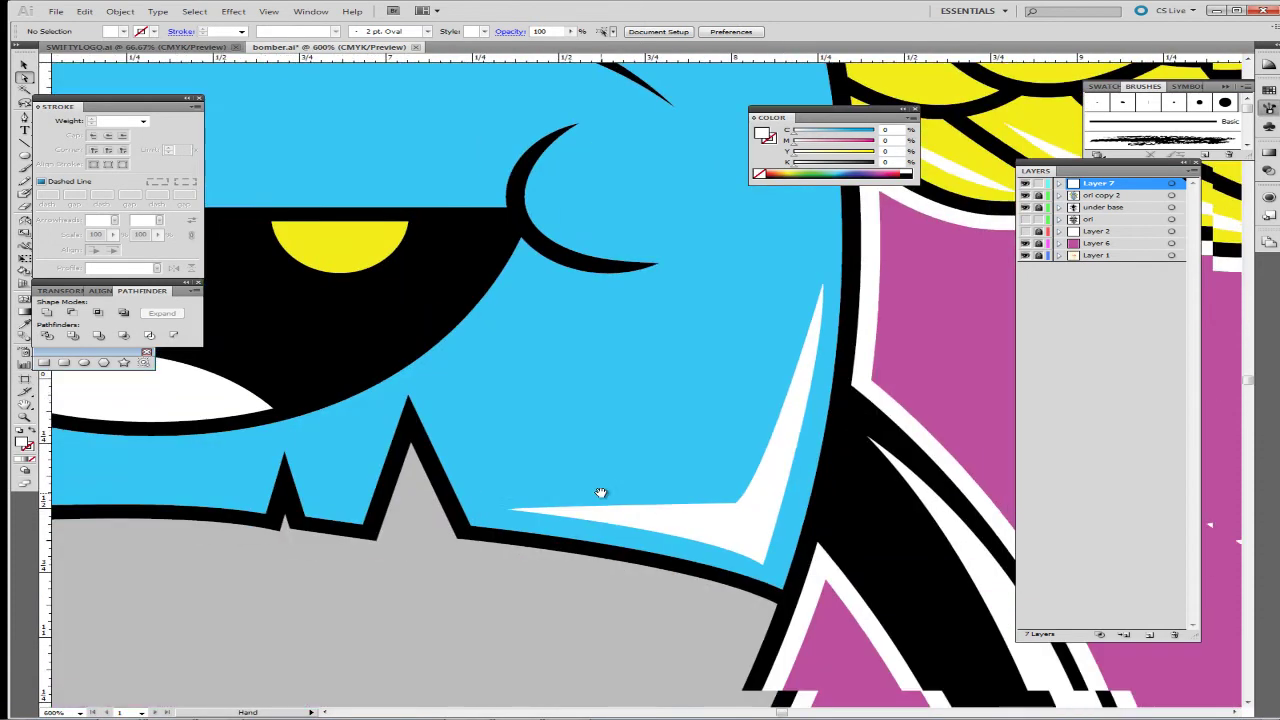
drag(720, 593, 519, 439)
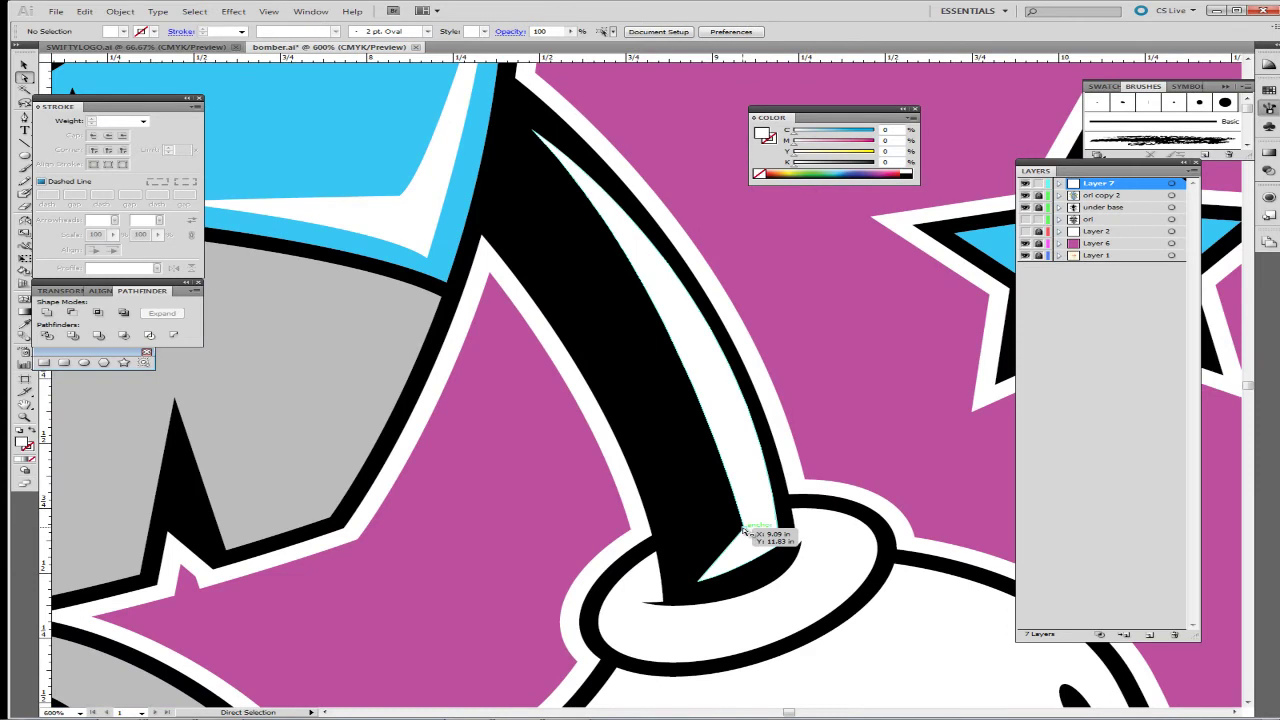
drag(744, 530, 757, 515)
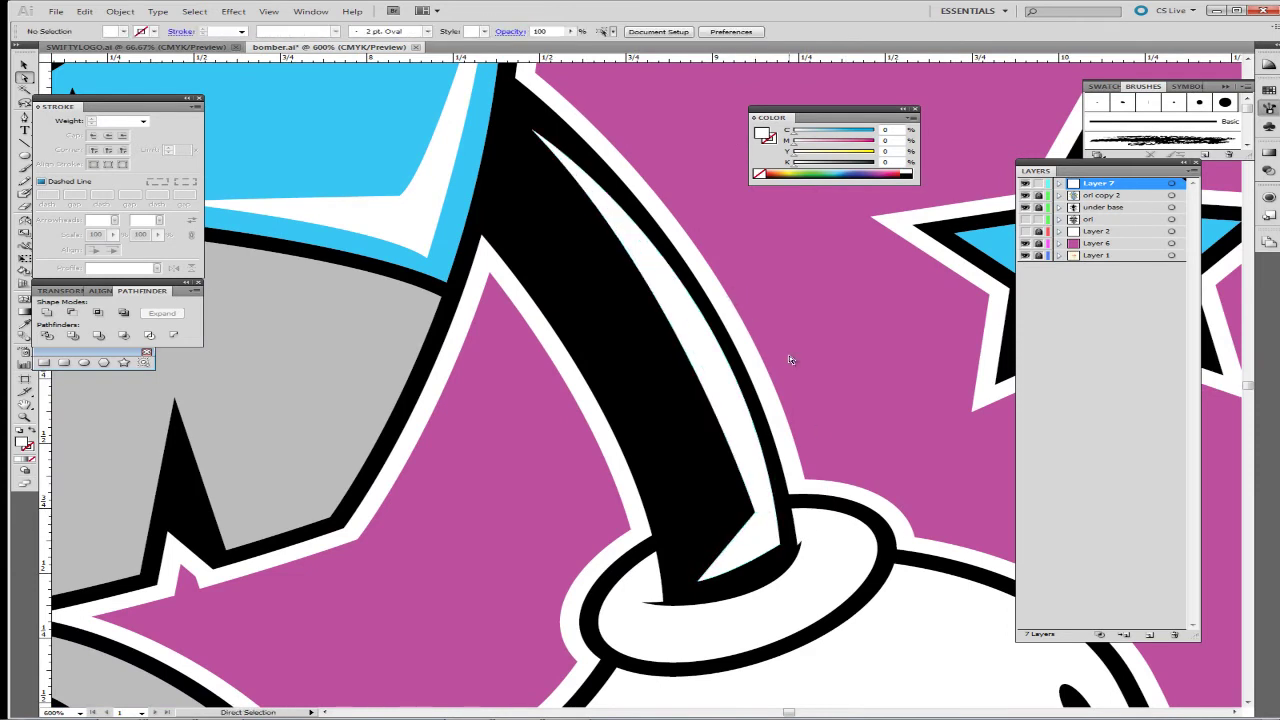
key(ctrl+0)
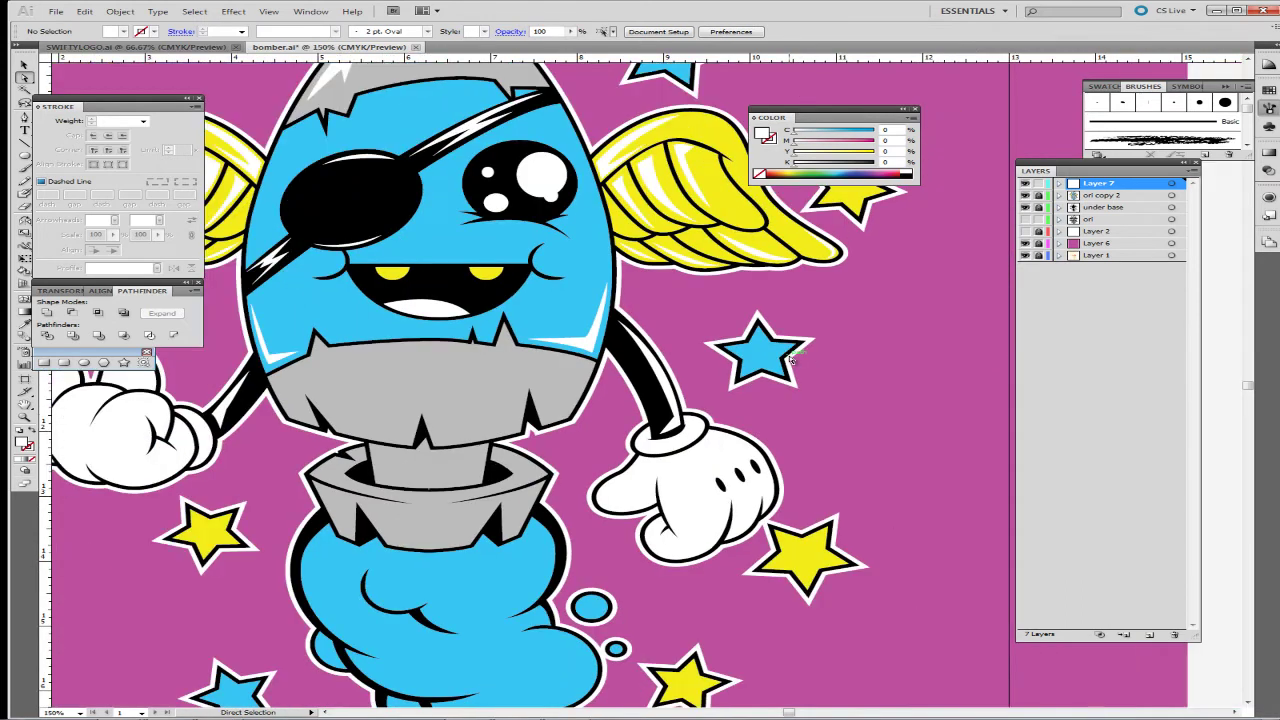
key(ctrl+minus)
key(ctrl+minus)
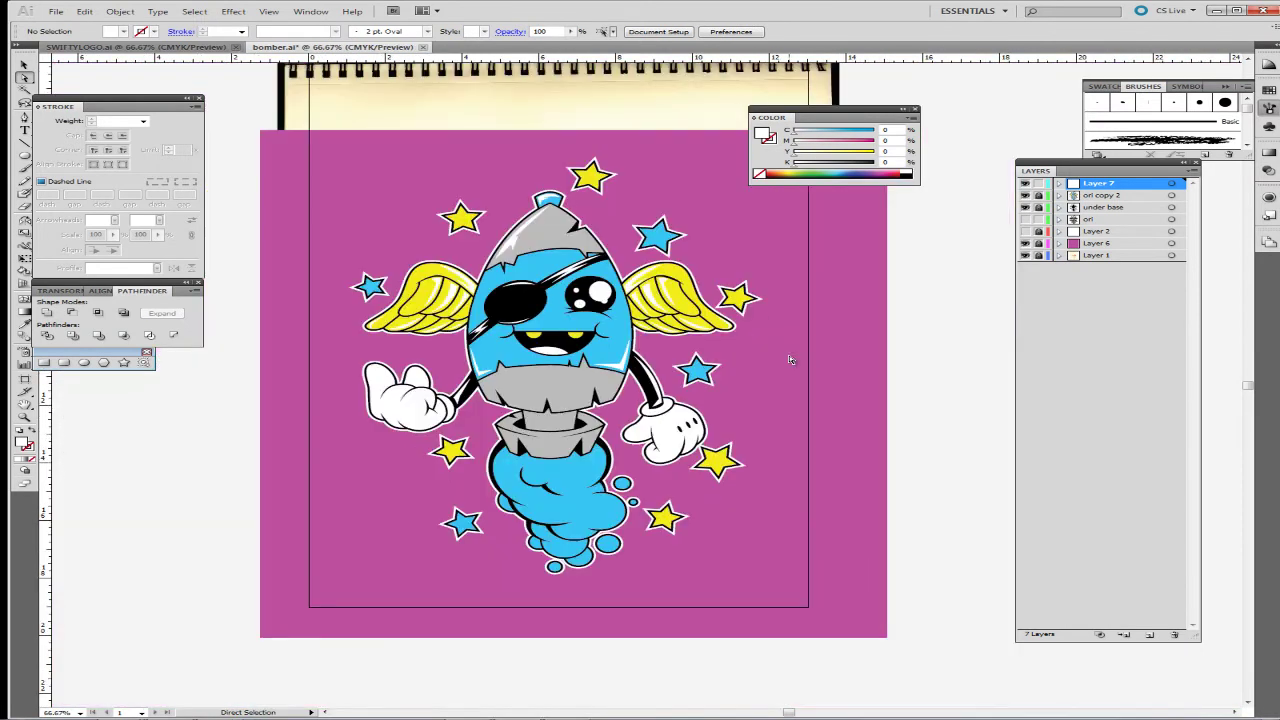
drag(597, 432, 638, 439)
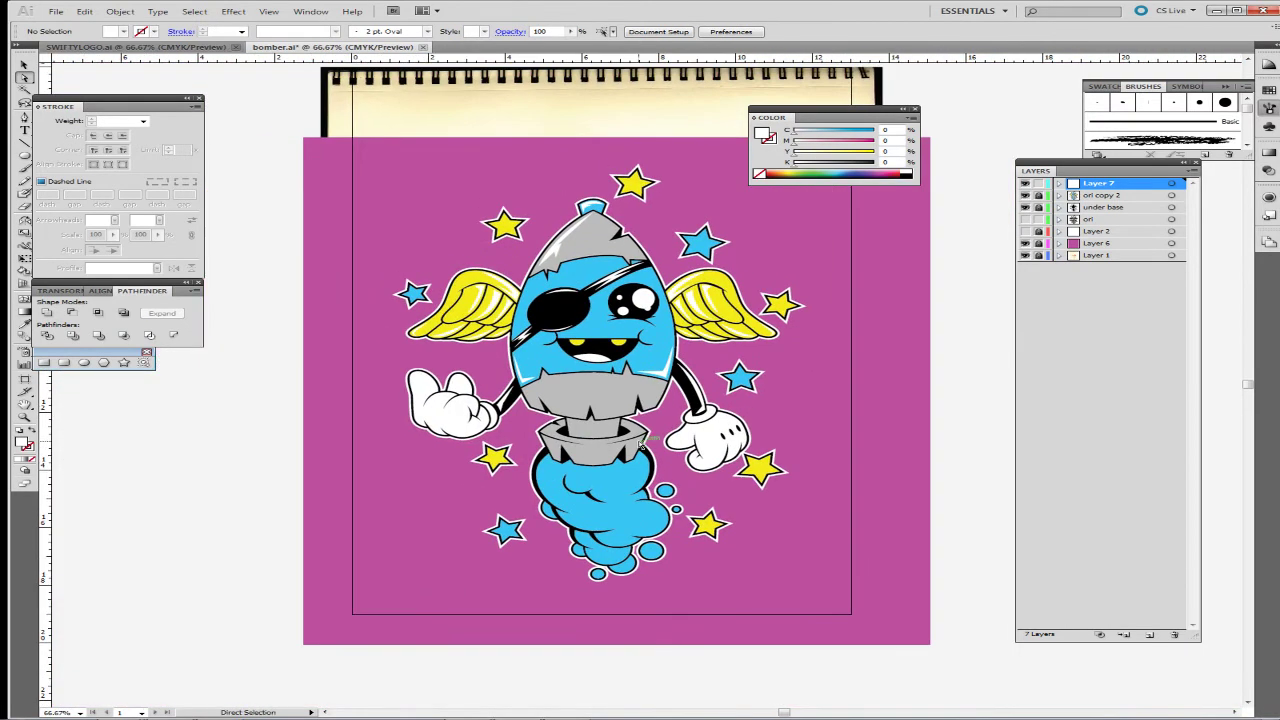
Step: Start a white Pen highlight on the upper-left yellow star, tracing straight segments just inside its top, right and lower-right points
key(ctrl+plus)
key(ctrl+plus)
key(ctrl+plus)
key(ctrl+plus)
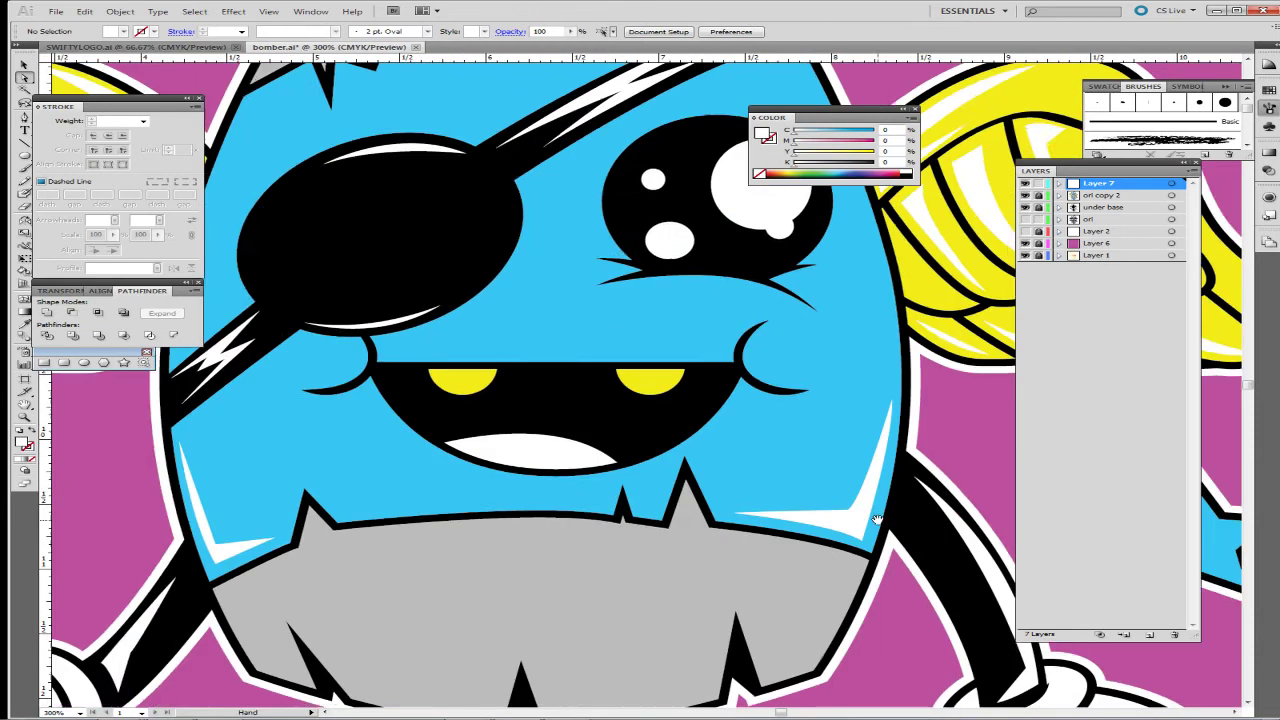
drag(636, 370, 833, 500)
drag(517, 300, 801, 599)
drag(597, 357, 607, 497)
key(ctrl+plus)
key(ctrl+plus)
key(ctrl+plus)
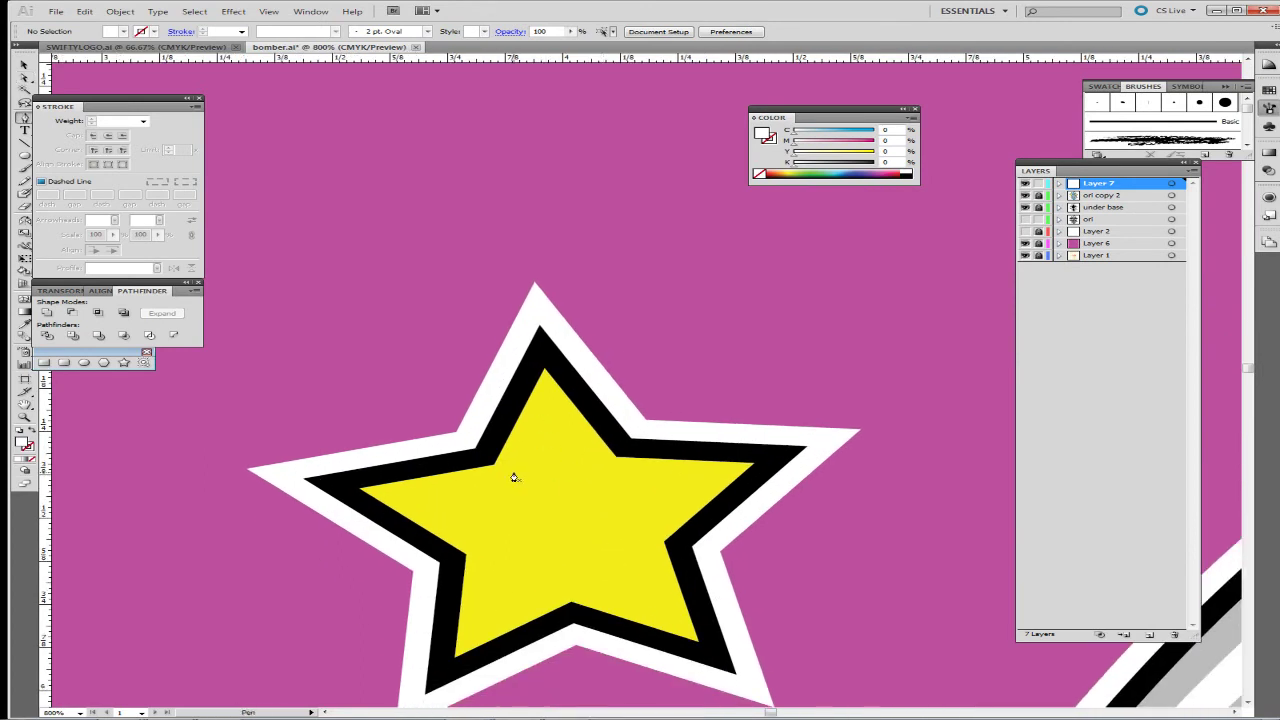
click(511, 479)
click(547, 396)
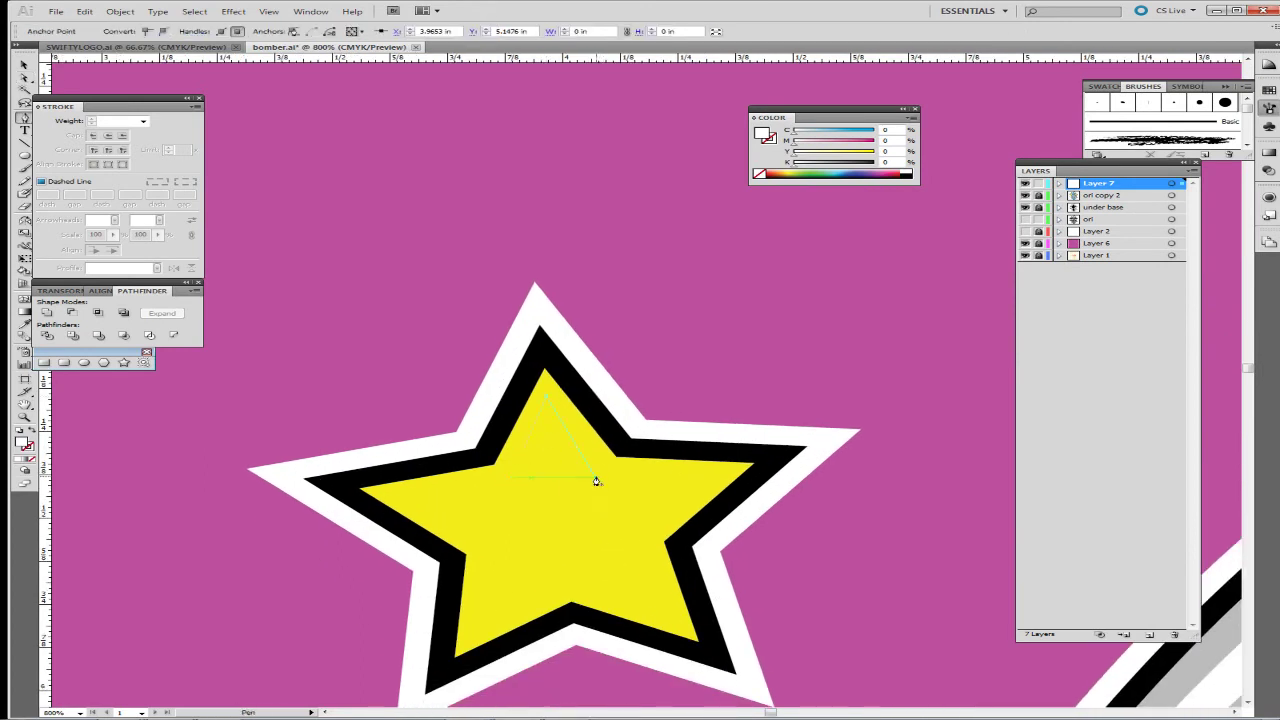
click(596, 479)
click(637, 537)
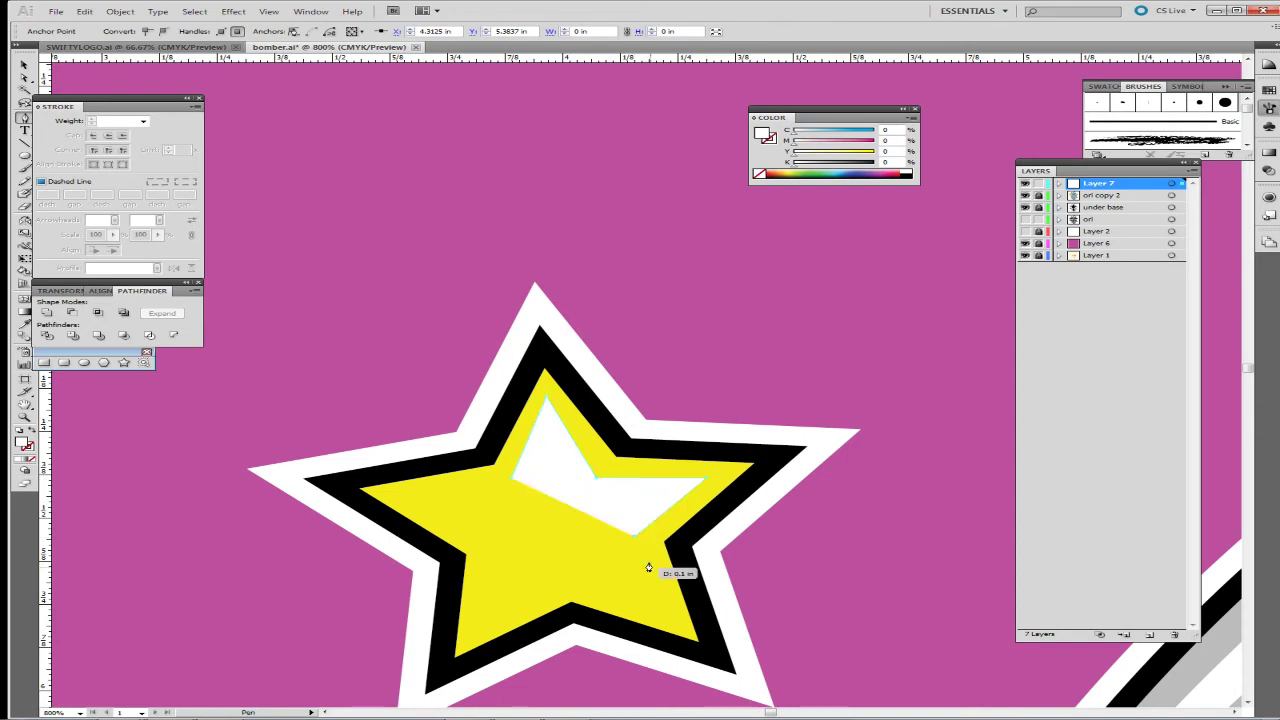
click(669, 620)
click(566, 588)
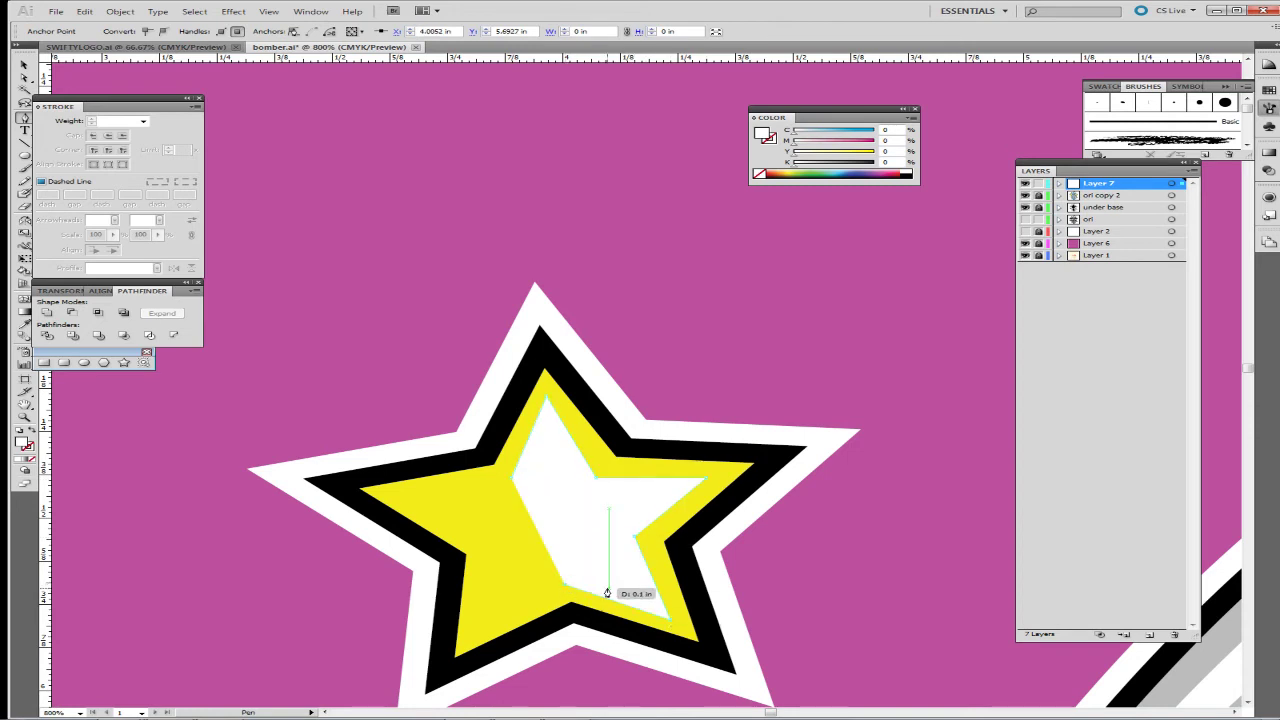
Step: Draw the yellow star highlight's zigzag inner edge back to the starting point and close the shape
click(627, 582)
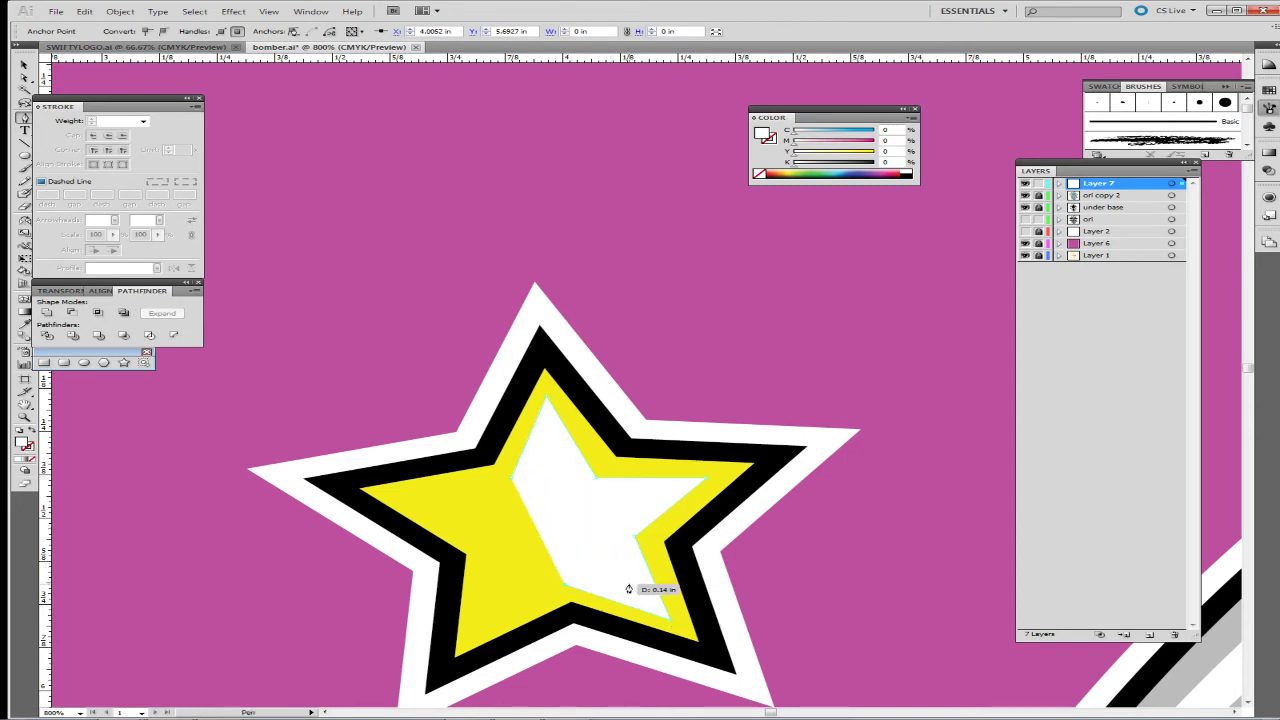
click(587, 532)
click(533, 168)
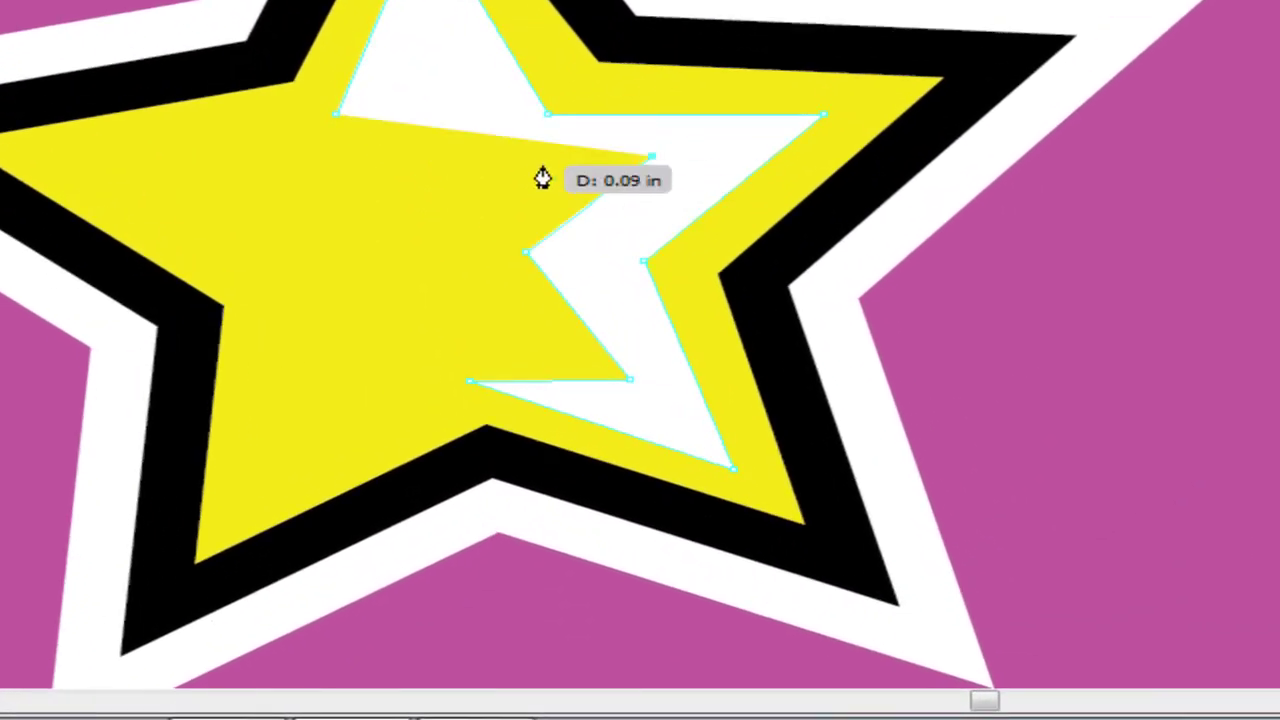
click(428, 13)
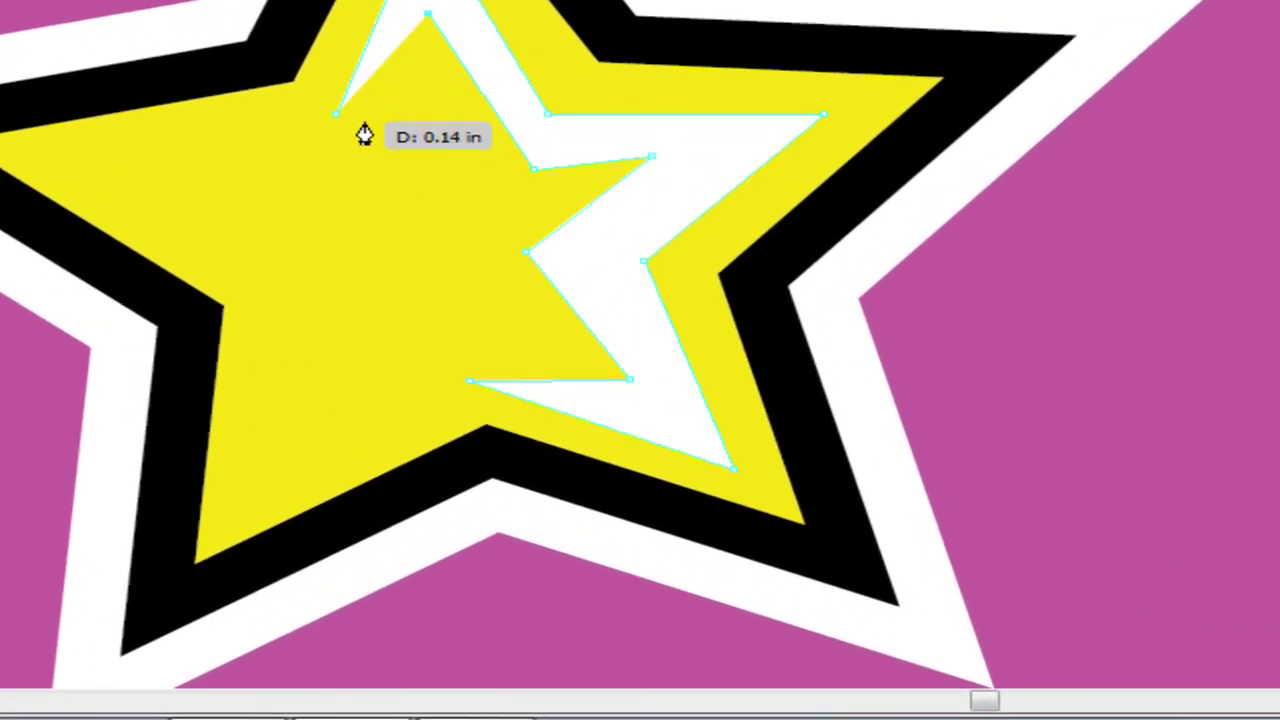
click(336, 114)
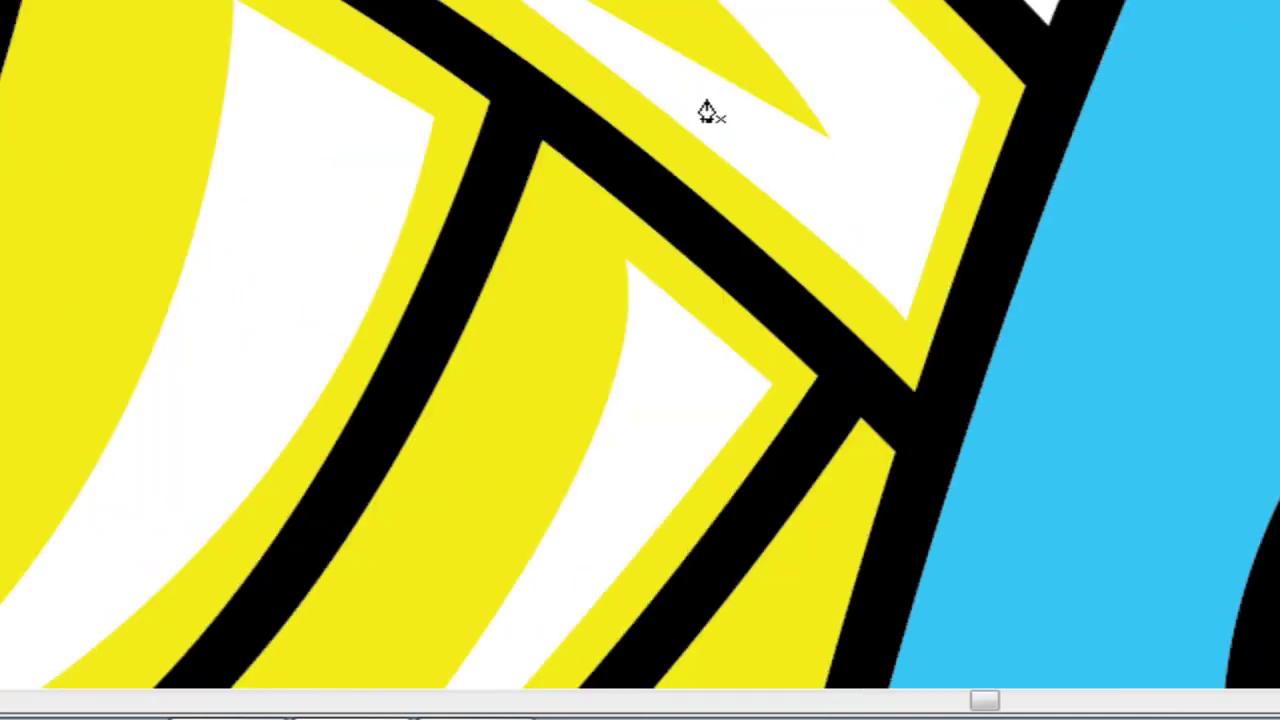
Step: Start a white Pen highlight on the blue star beside the left wing, tracing straight segments just inside its top and left points
key(ctrl+minus)
key(ctrl+minus)
key(ctrl+minus)
drag(321, 417, 756, 540)
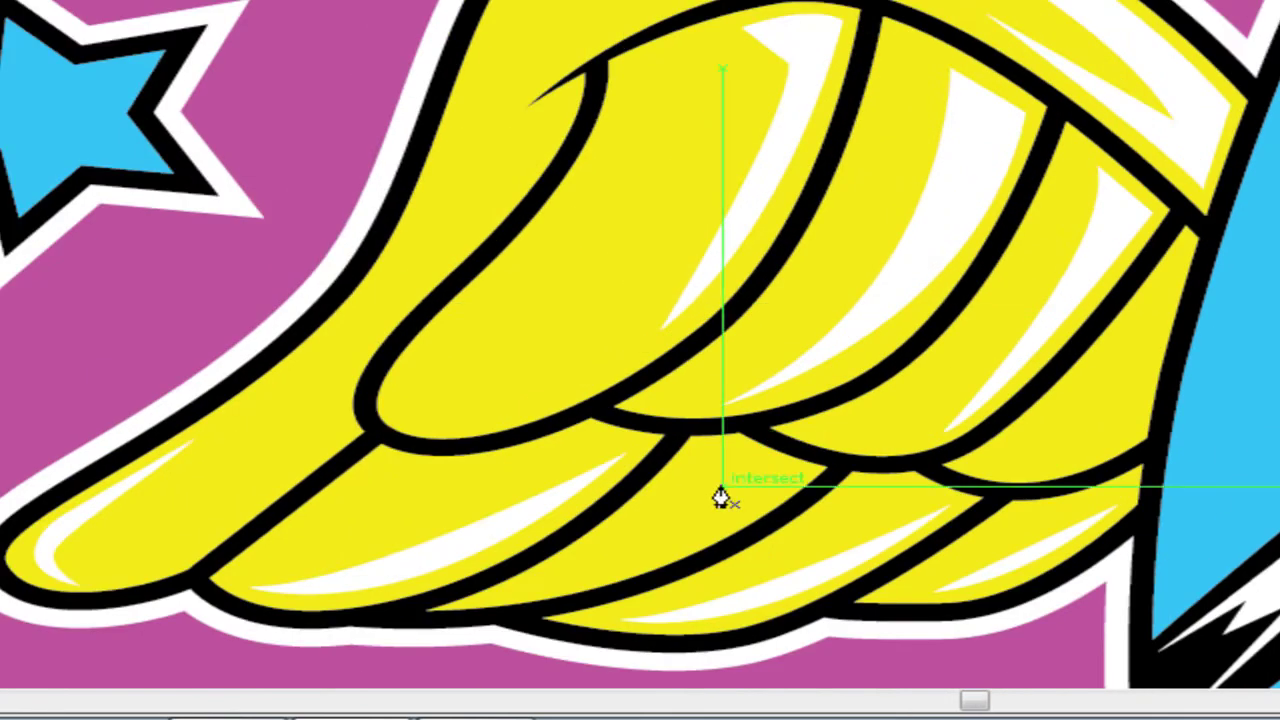
key(ctrl+plus)
key(ctrl+plus)
key(ctrl+plus)
key(ctrl+plus)
drag(14, 423, 715, 226)
drag(231, 365, 870, 128)
drag(207, 239, 943, 275)
click(562, 207)
click(347, 45)
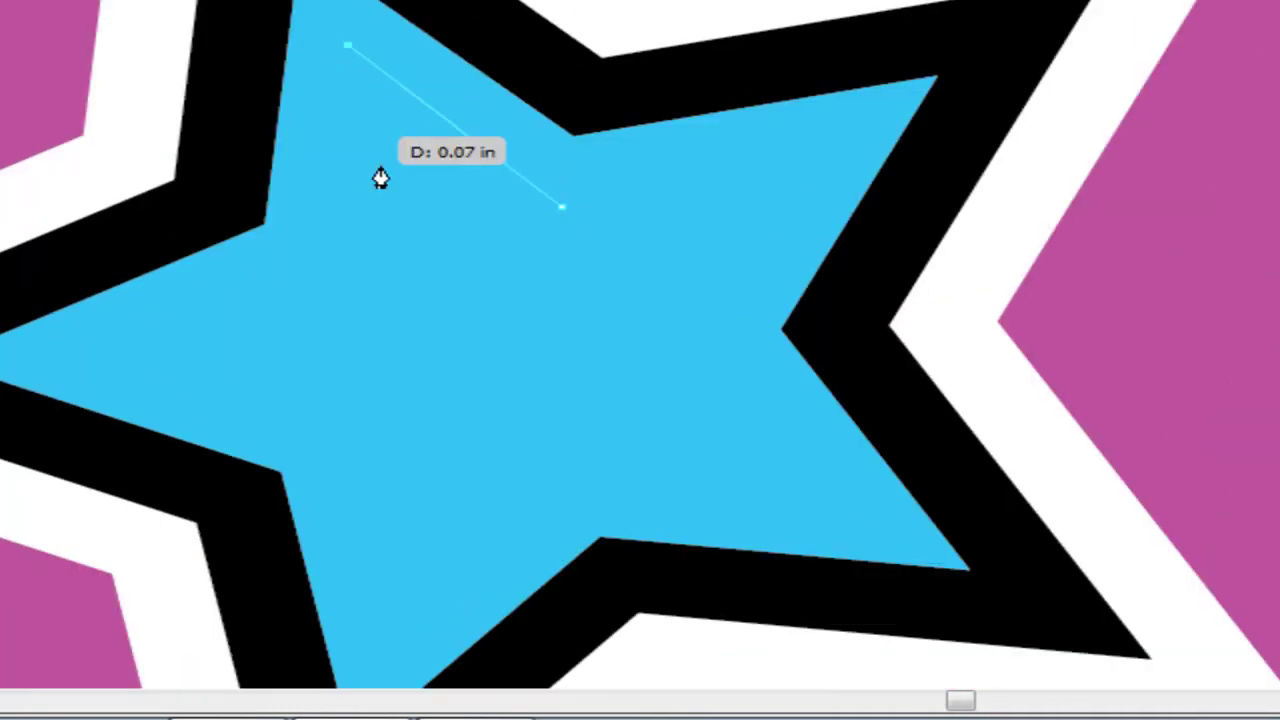
click(378, 240)
click(97, 350)
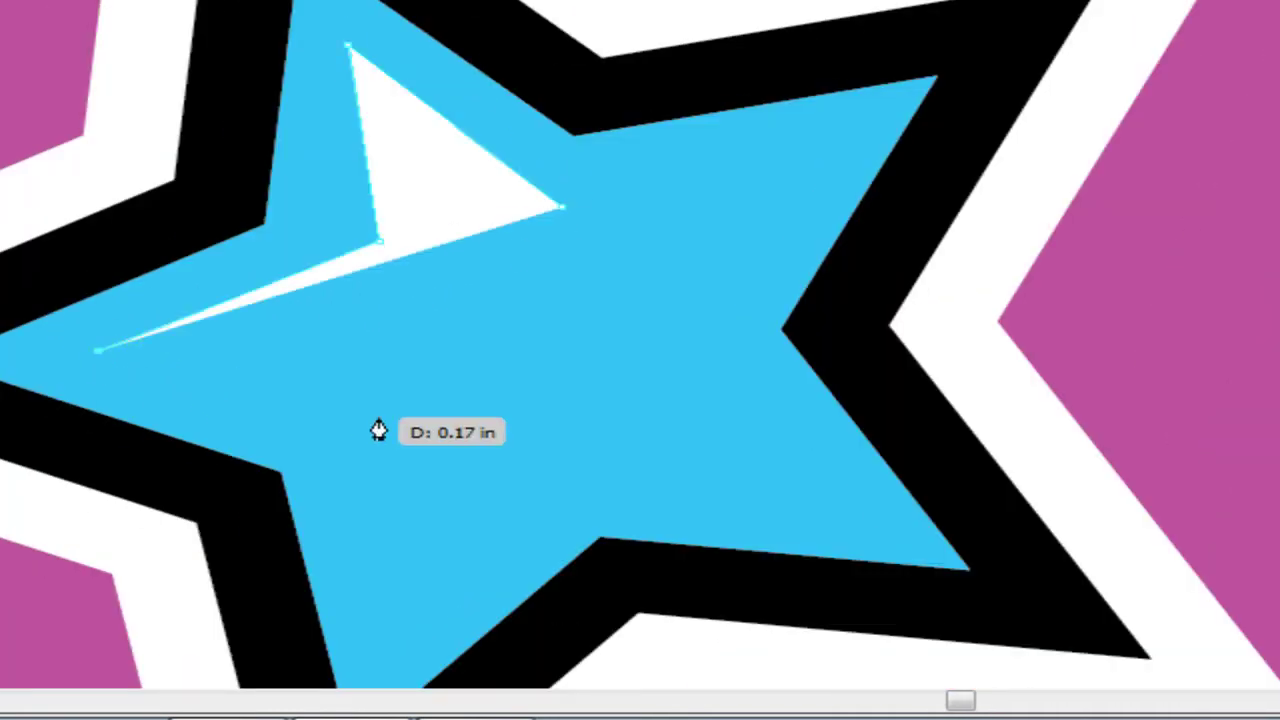
Step: Continue the blue star highlight's outer edge around the bottom point and out to the lower-right point
click(389, 423)
click(381, 645)
click(562, 458)
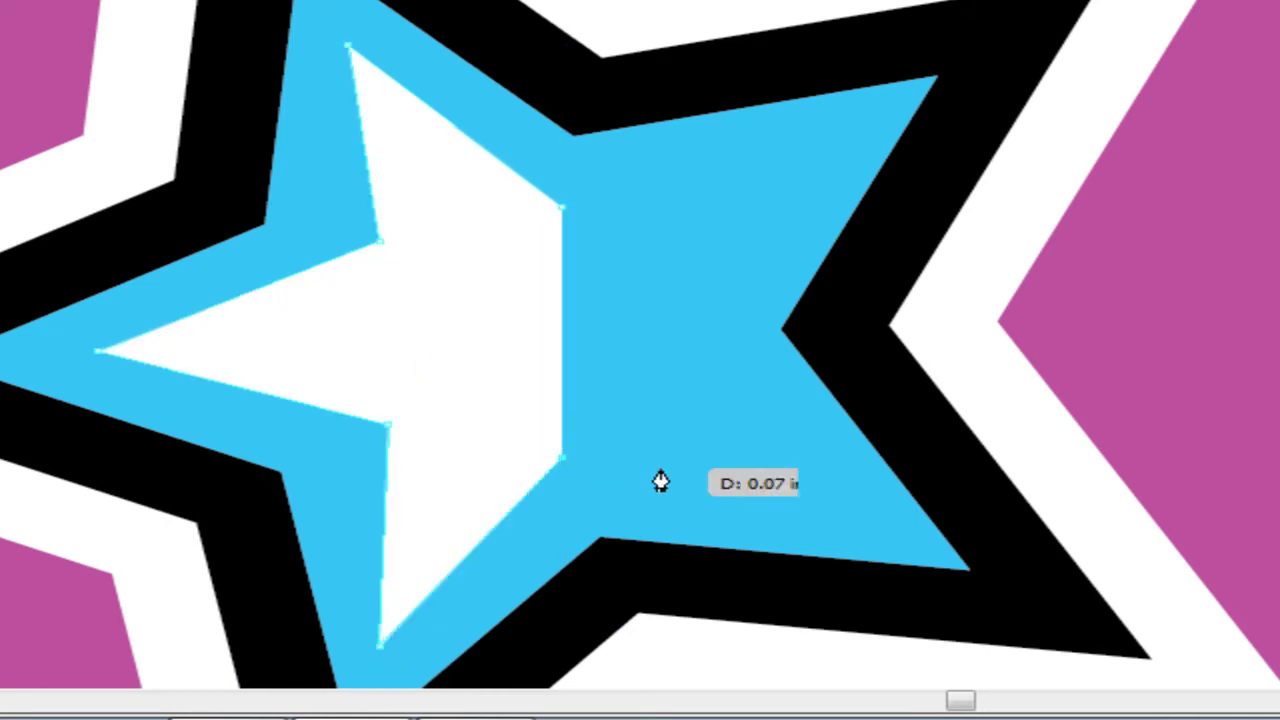
click(806, 497)
Step: Draw the blue star highlight's zigzag inner edge back to the starting point and close the shape
click(505, 372)
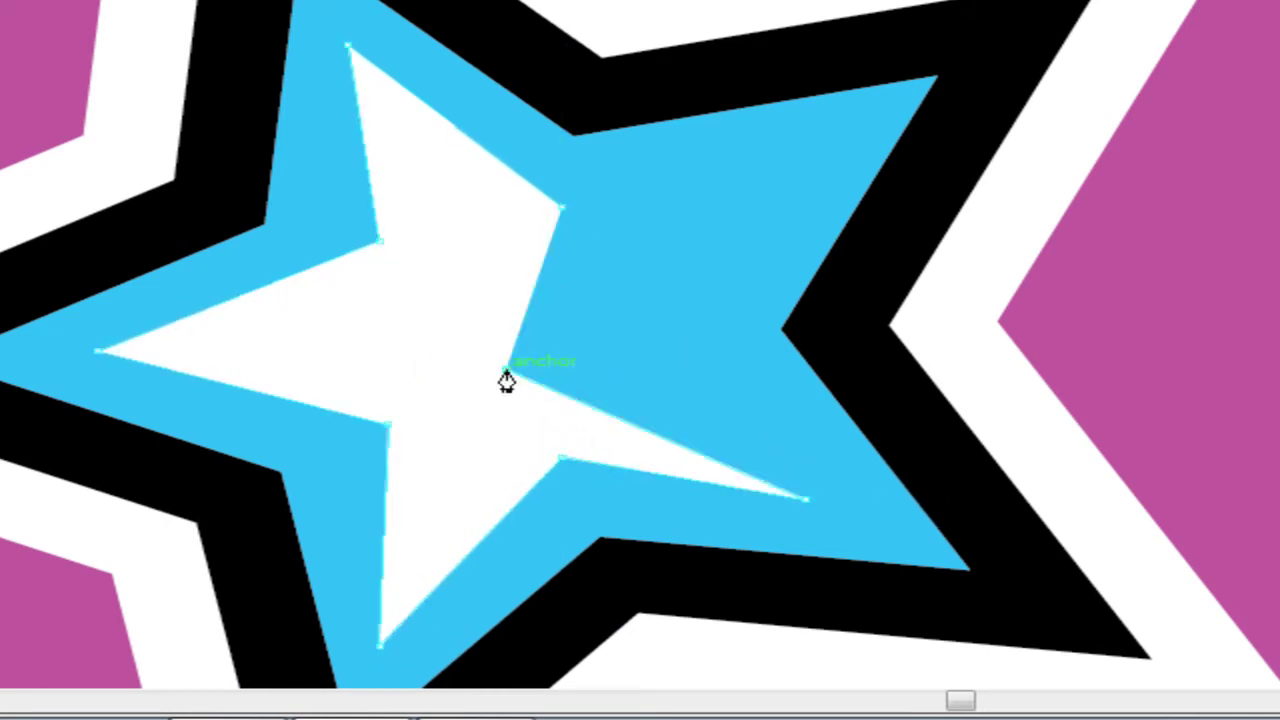
click(436, 362)
click(274, 345)
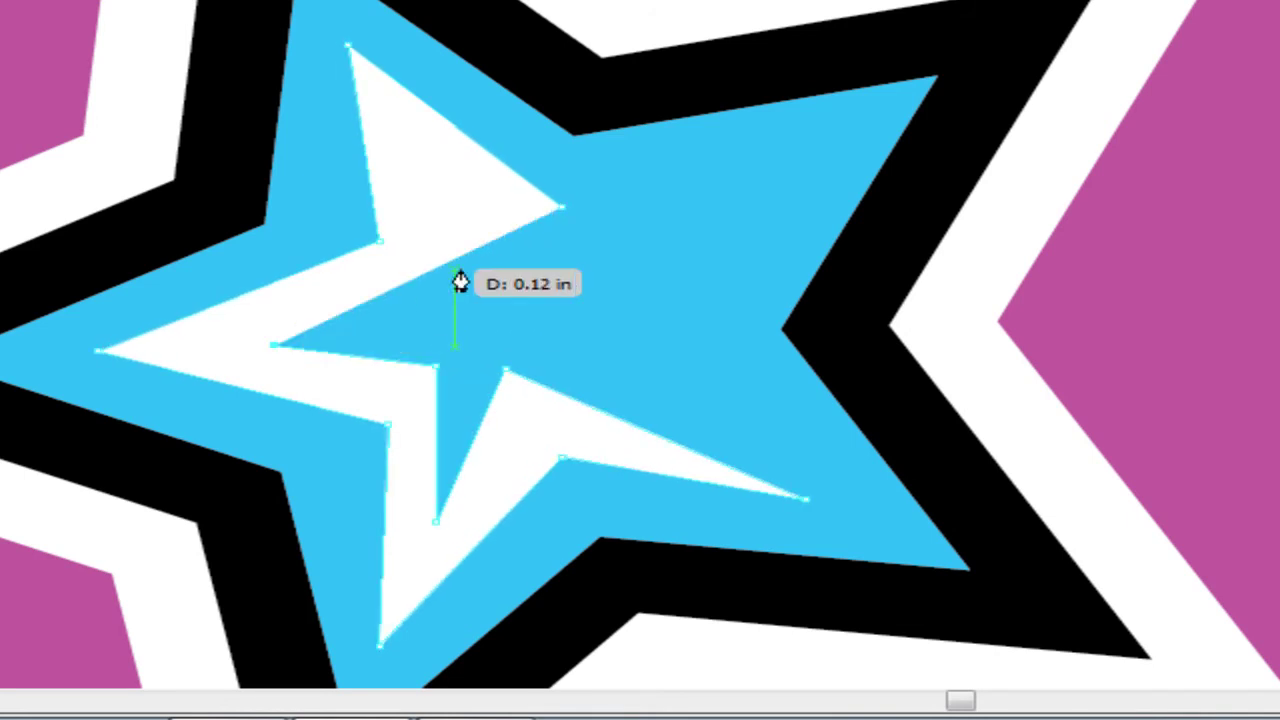
click(456, 277)
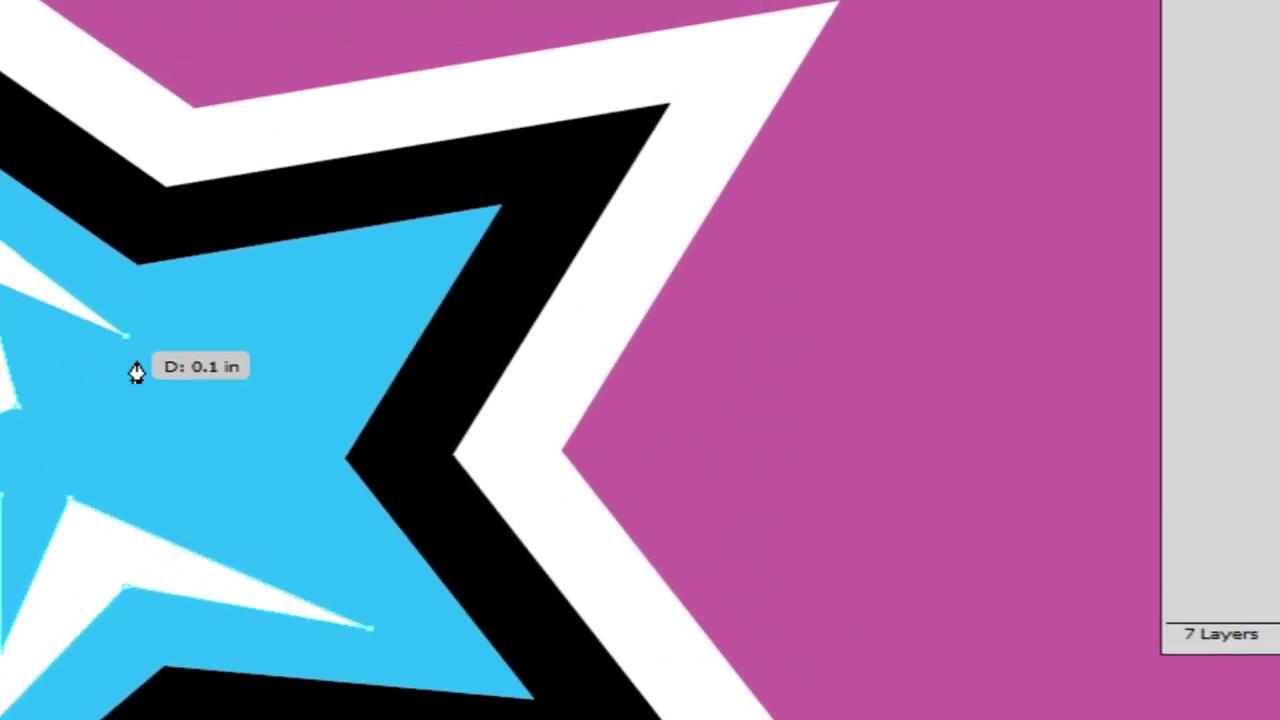
click(131, 349)
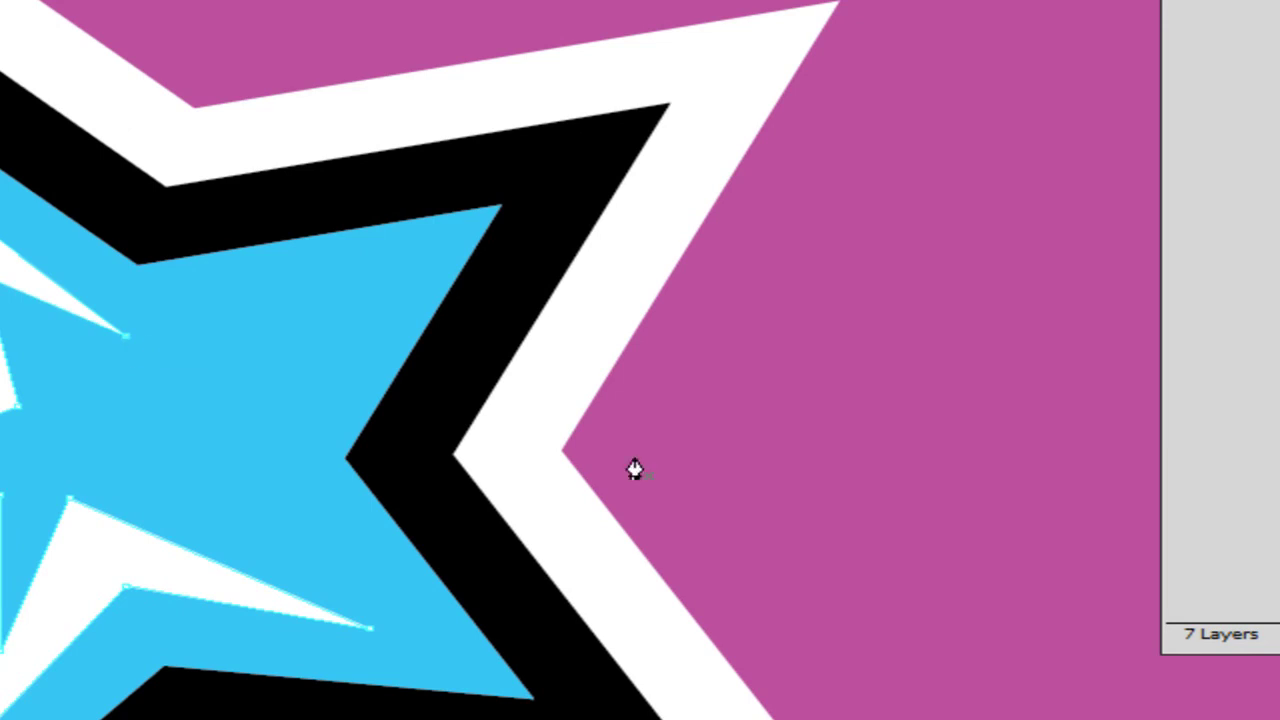
Step: Start a white Pen highlight on the yellow star below the left glove, tracing just inside its upper-left and upper-right points
key(space)
drag(737, 480, 297, 170)
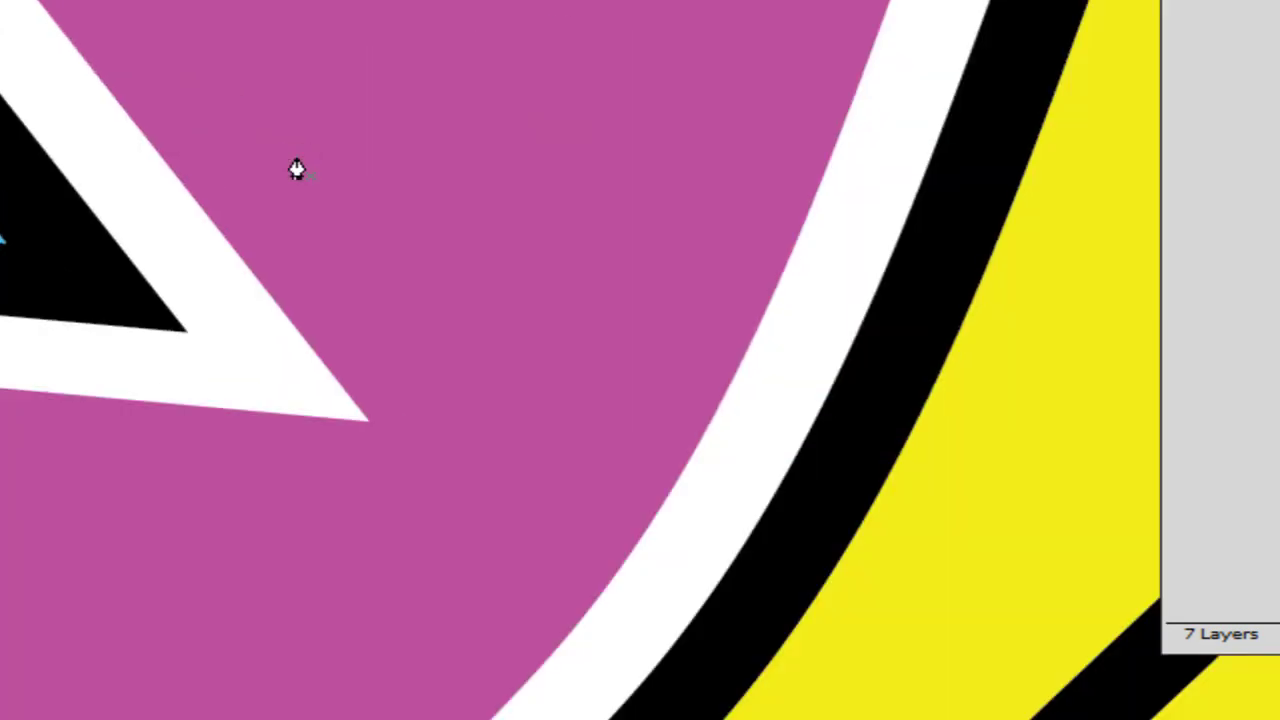
scroll(304, 167, down, 10)
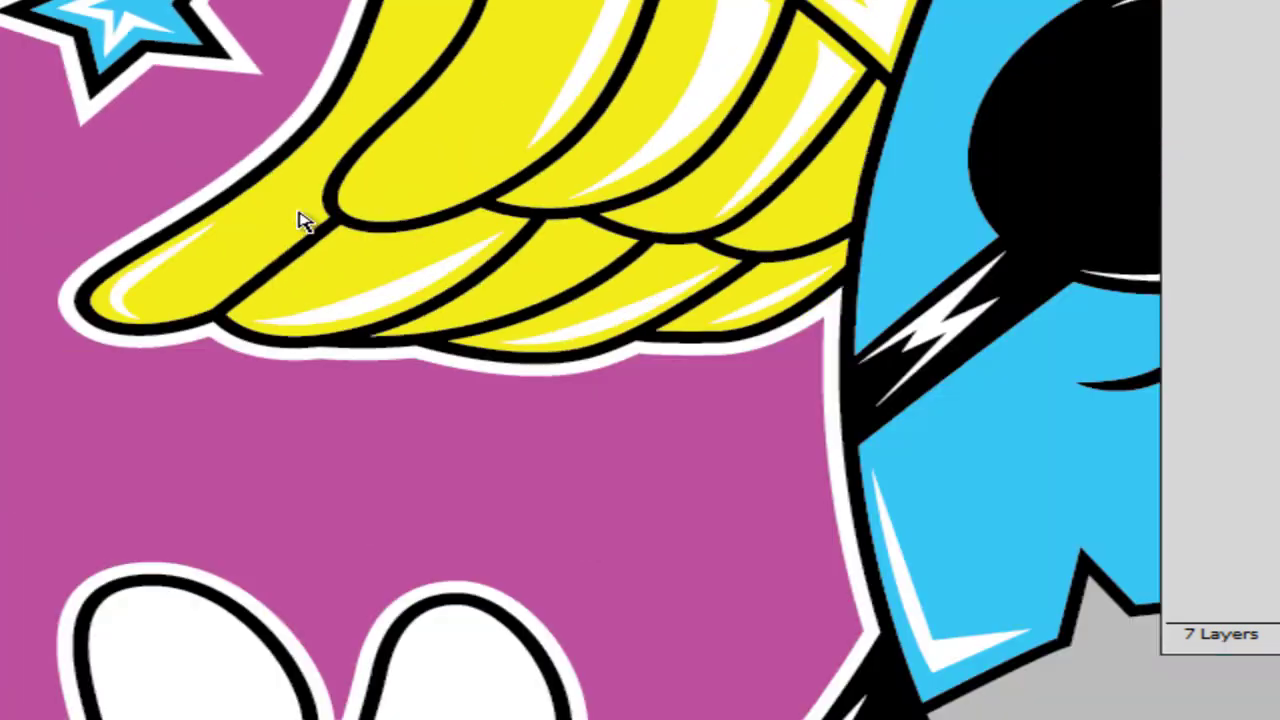
key(ctrl+minus)
key(ctrl+plus)
key(space)
drag(600, 580, 346, 3)
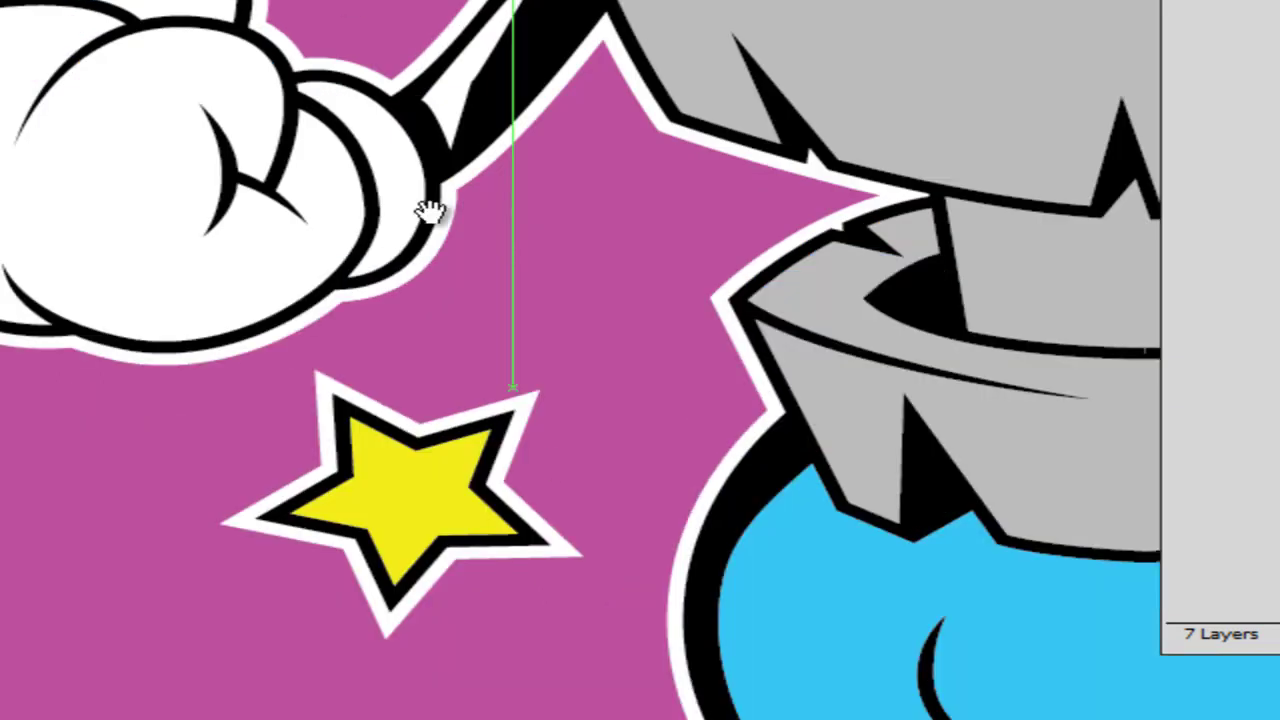
drag(488, 430, 351, 83)
key(ctrl+plus)
key(ctrl+plus)
key(ctrl+plus)
key(ctrl+plus)
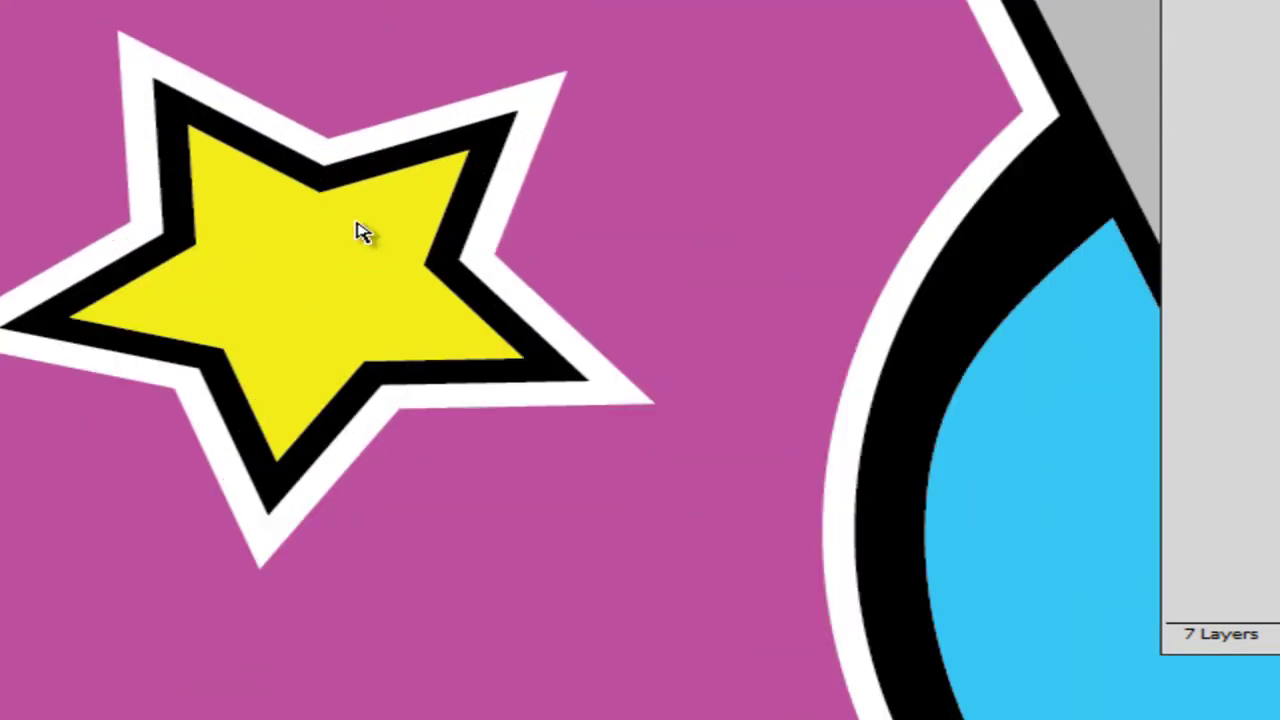
key(space)
drag(375, 516, 326, 304)
scroll(333, 315, up, 3)
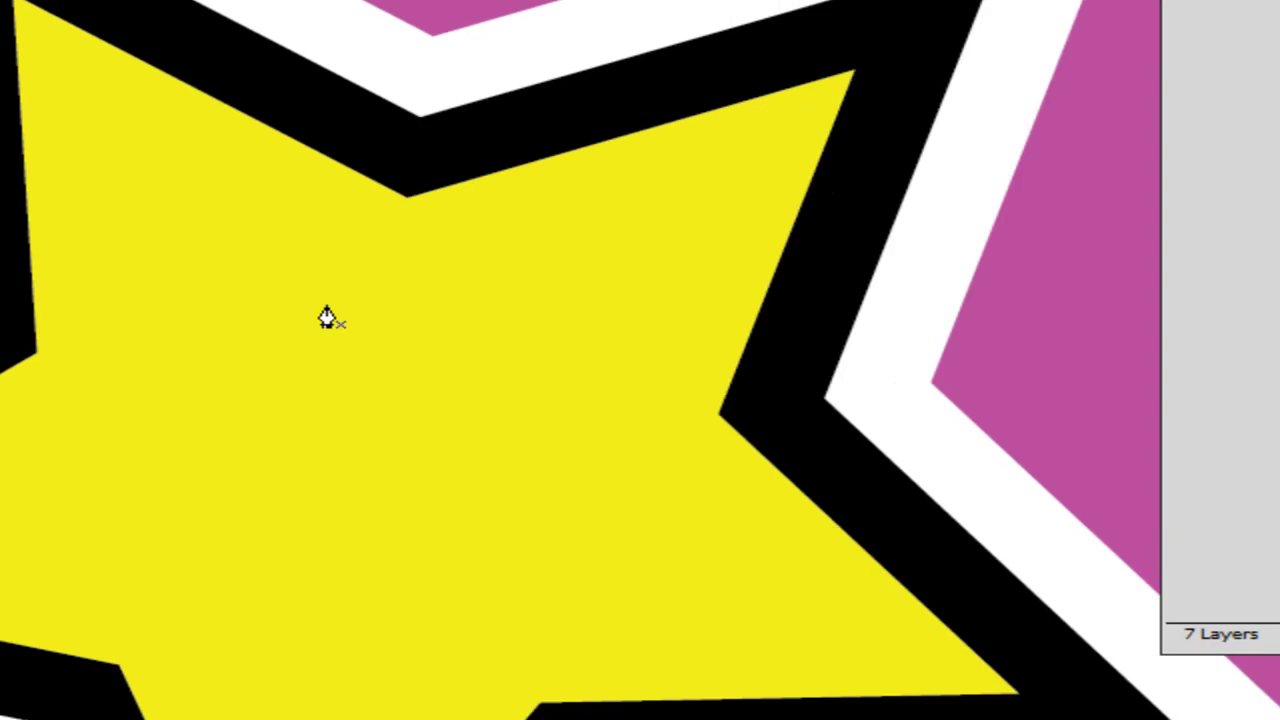
key(p)
drag(256, 612, 22, 590)
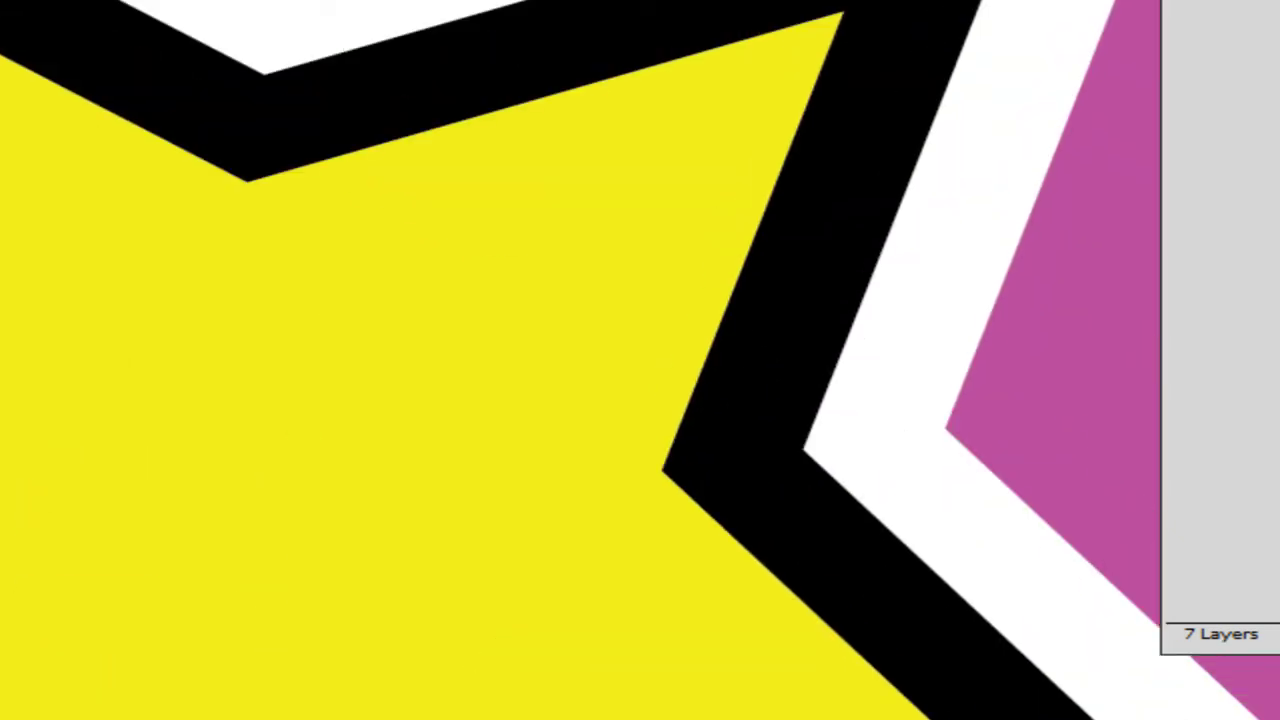
click(247, 275)
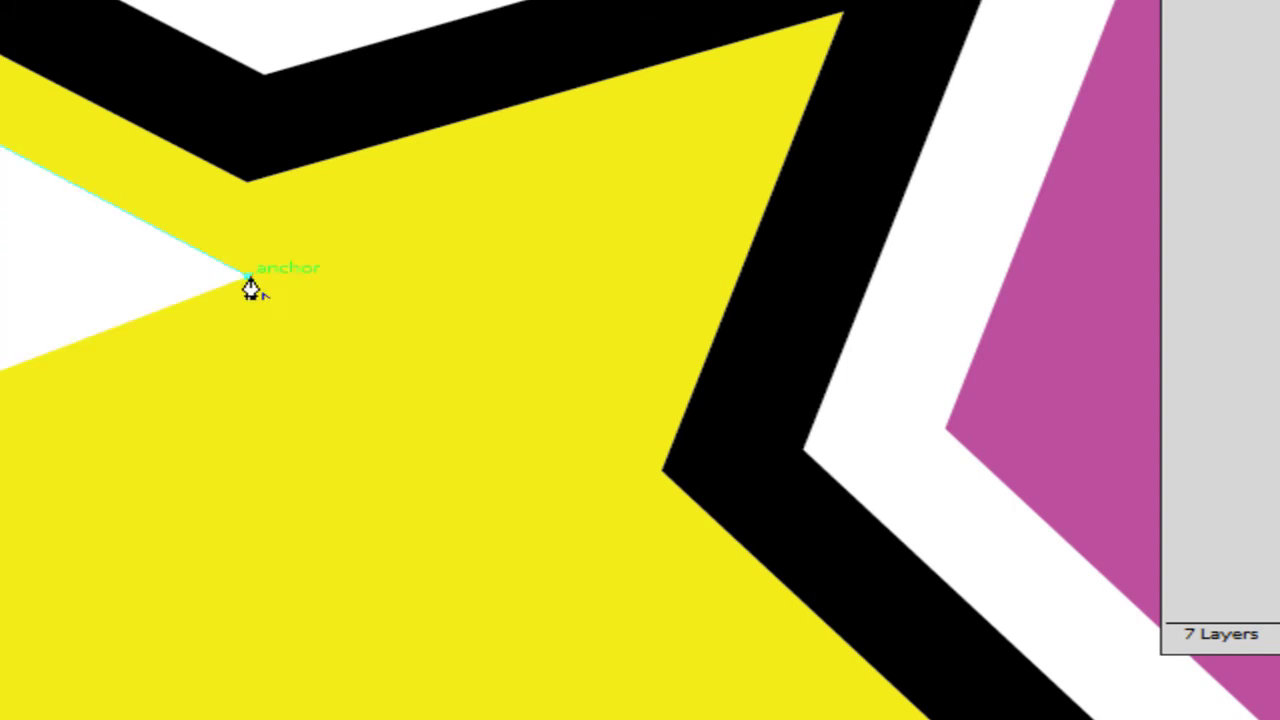
click(675, 146)
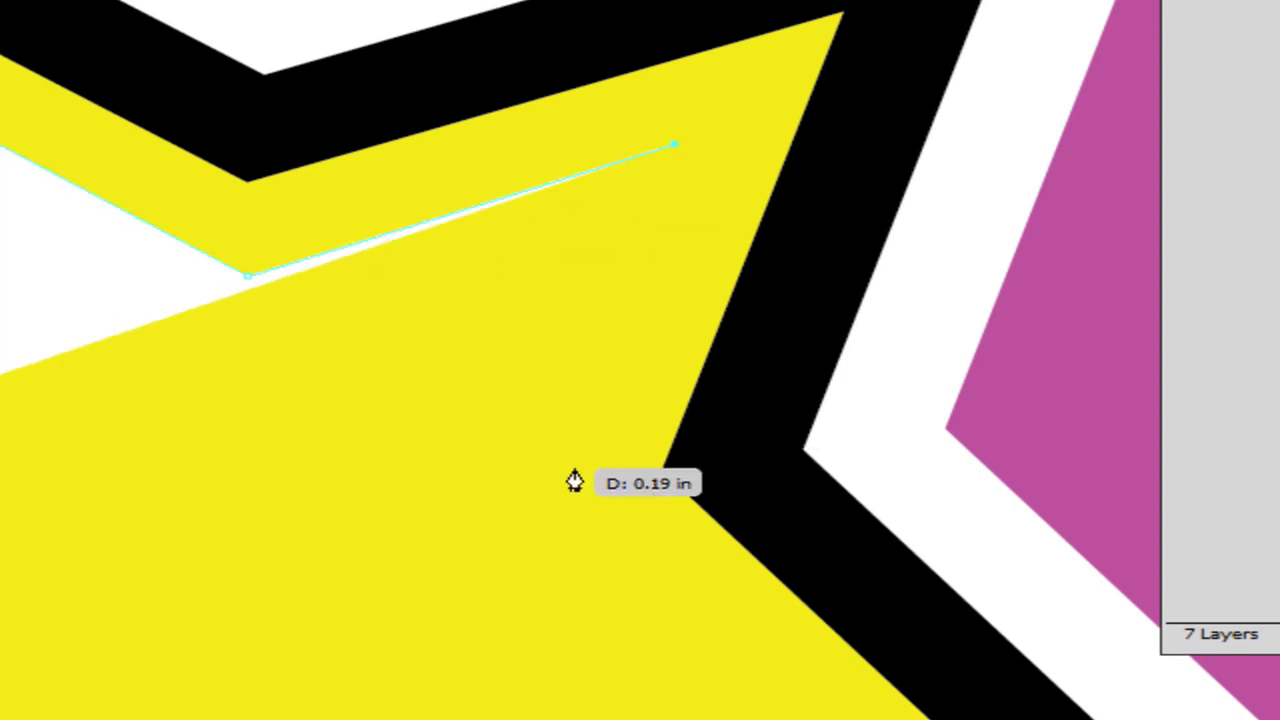
Step: Continue the yellow star highlight's outer edge around the lower-right and bottom points, ending beside the lower-left notch
drag(666, 566, 223, 154)
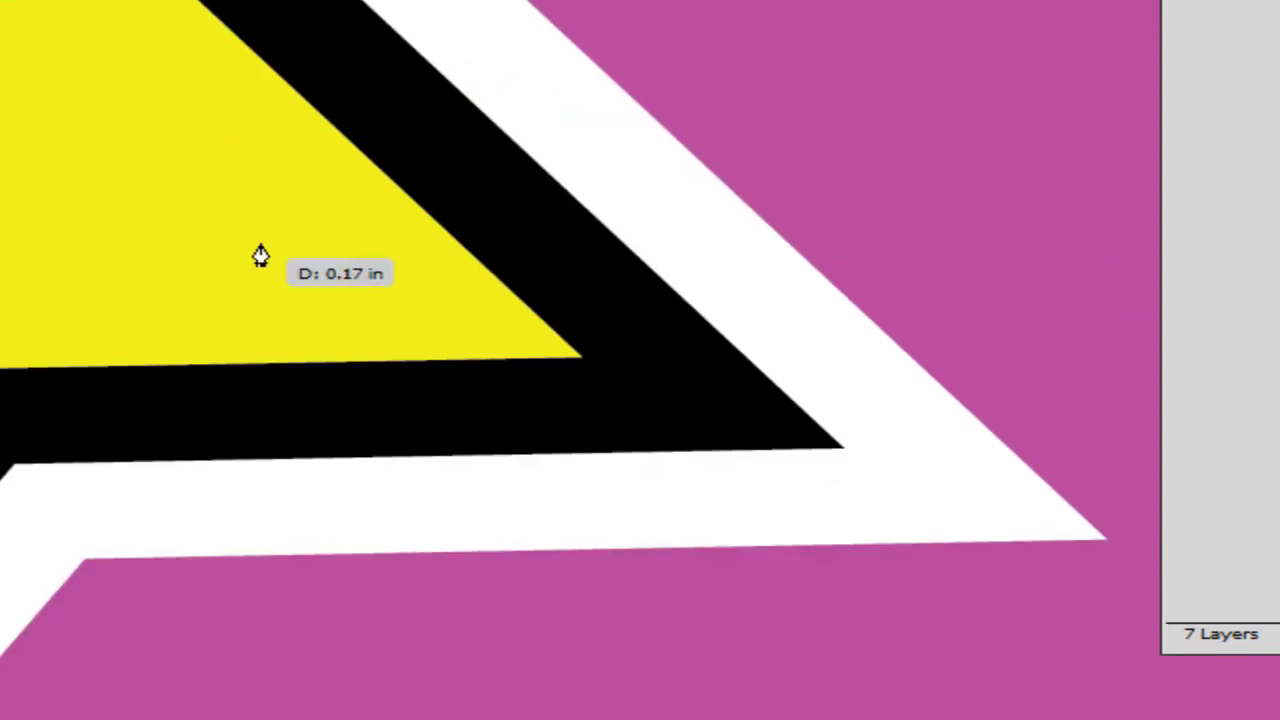
click(413, 299)
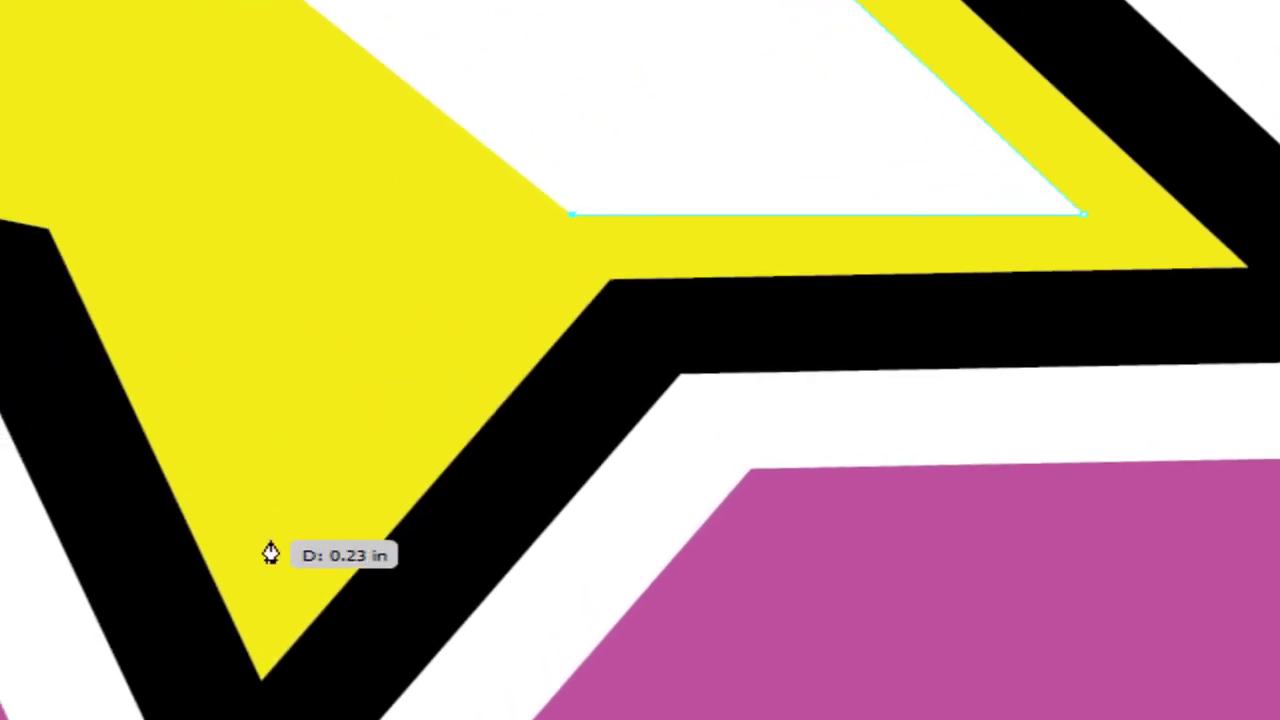
click(118, 561)
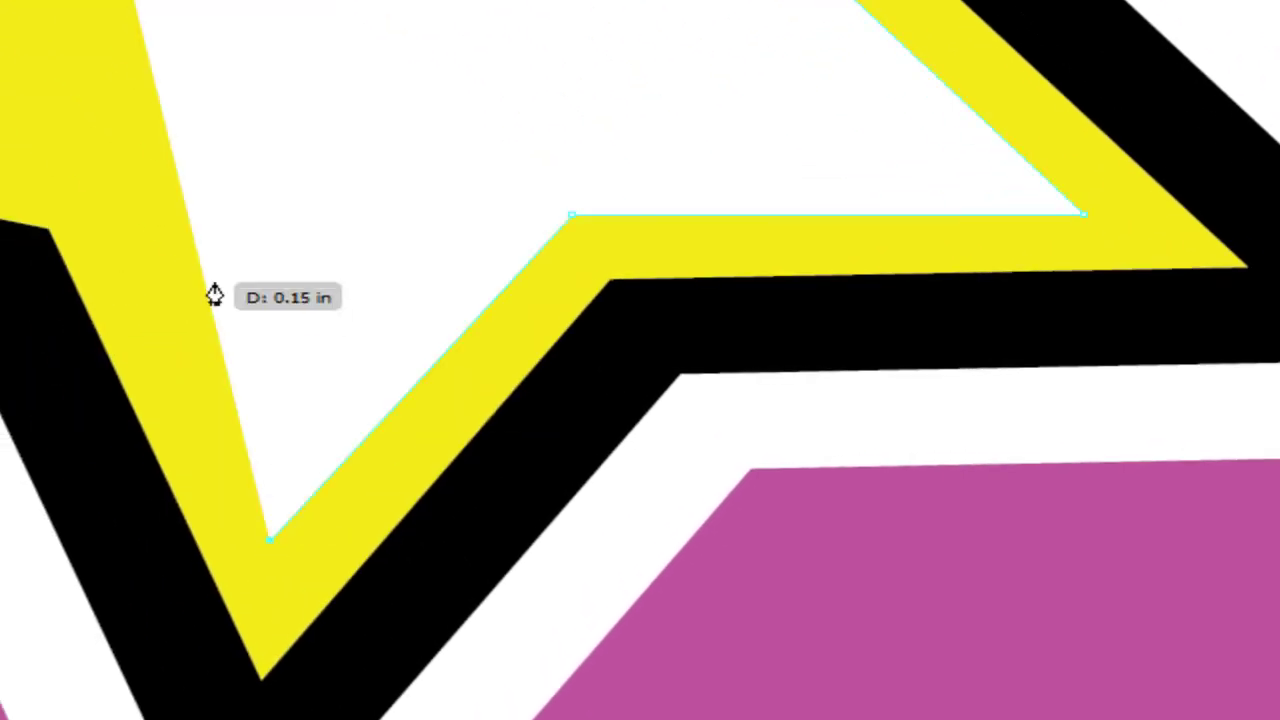
click(128, 272)
Step: Draw the yellow star highlight's inner edge parallel to the outer one back to the starting point and close the shape
click(265, 358)
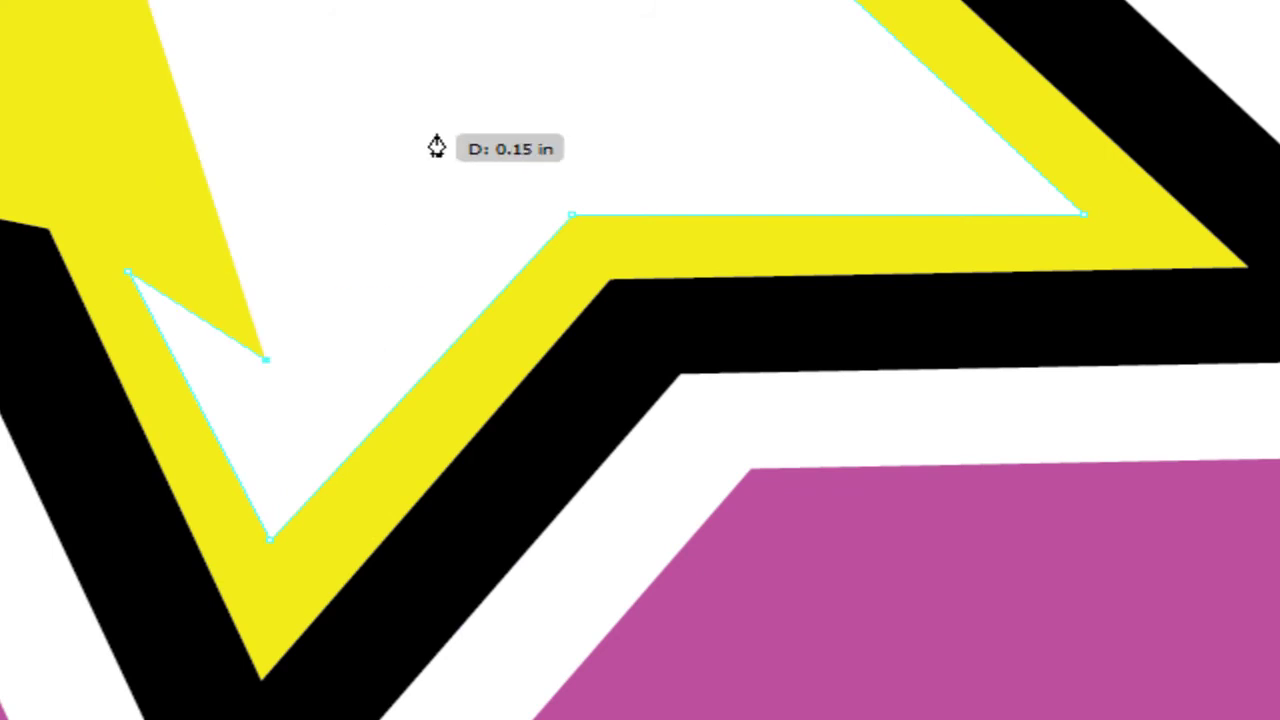
click(498, 106)
click(877, 147)
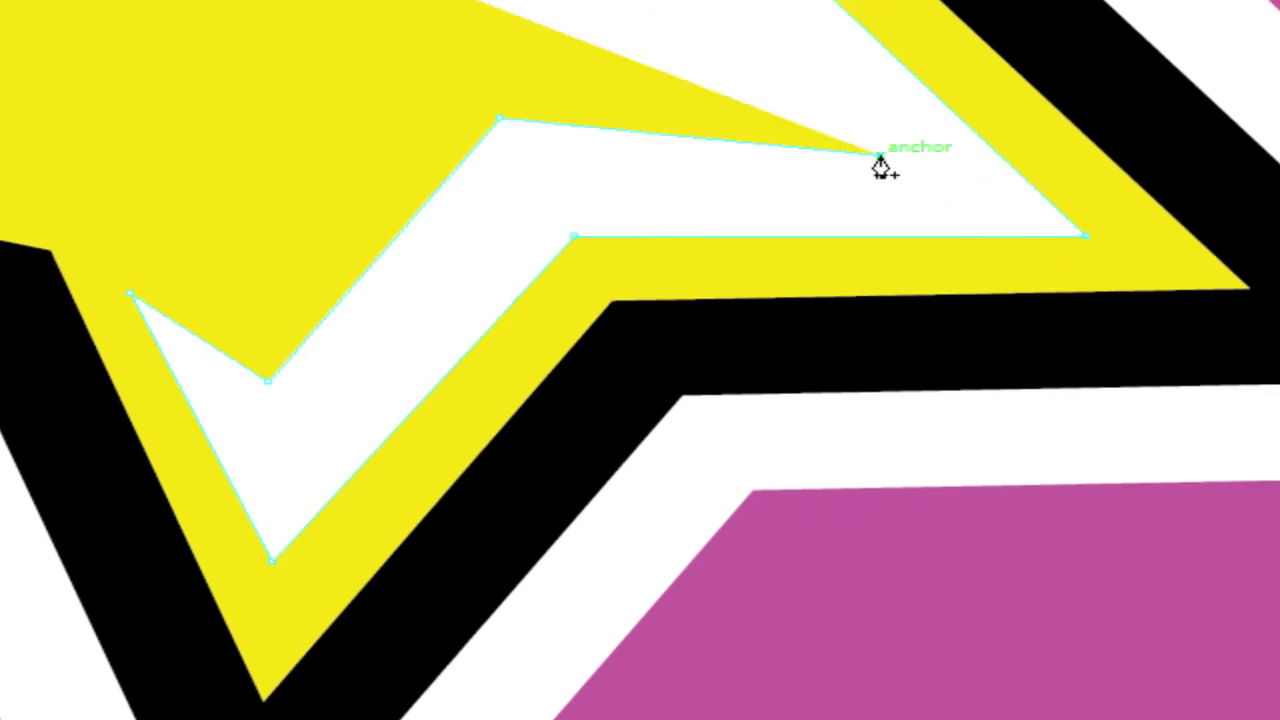
click(675, 293)
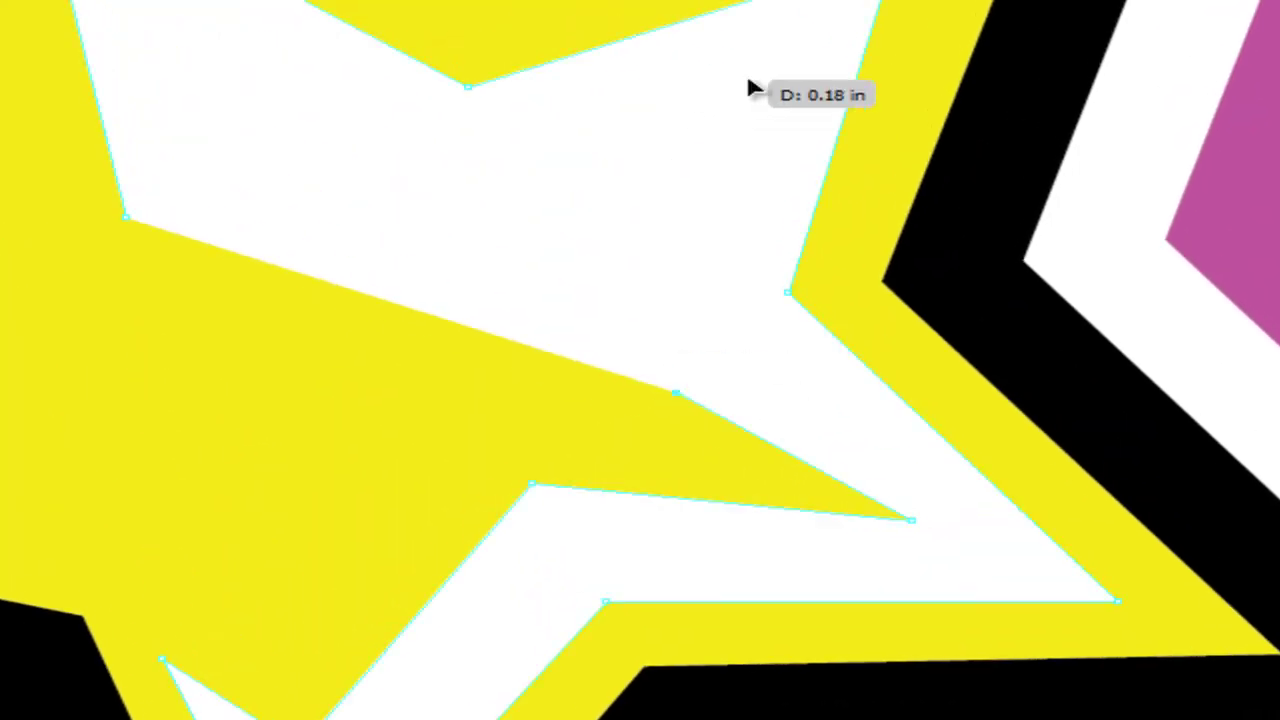
click(748, 82)
click(470, 172)
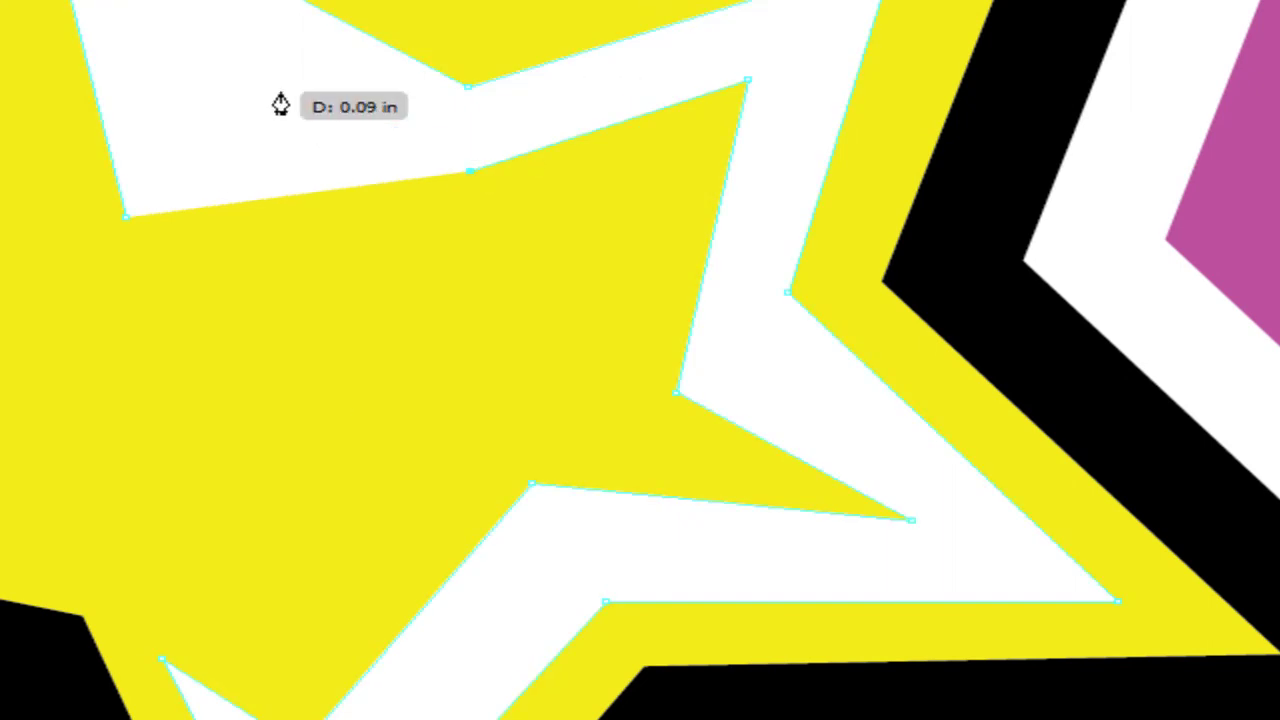
click(145, 5)
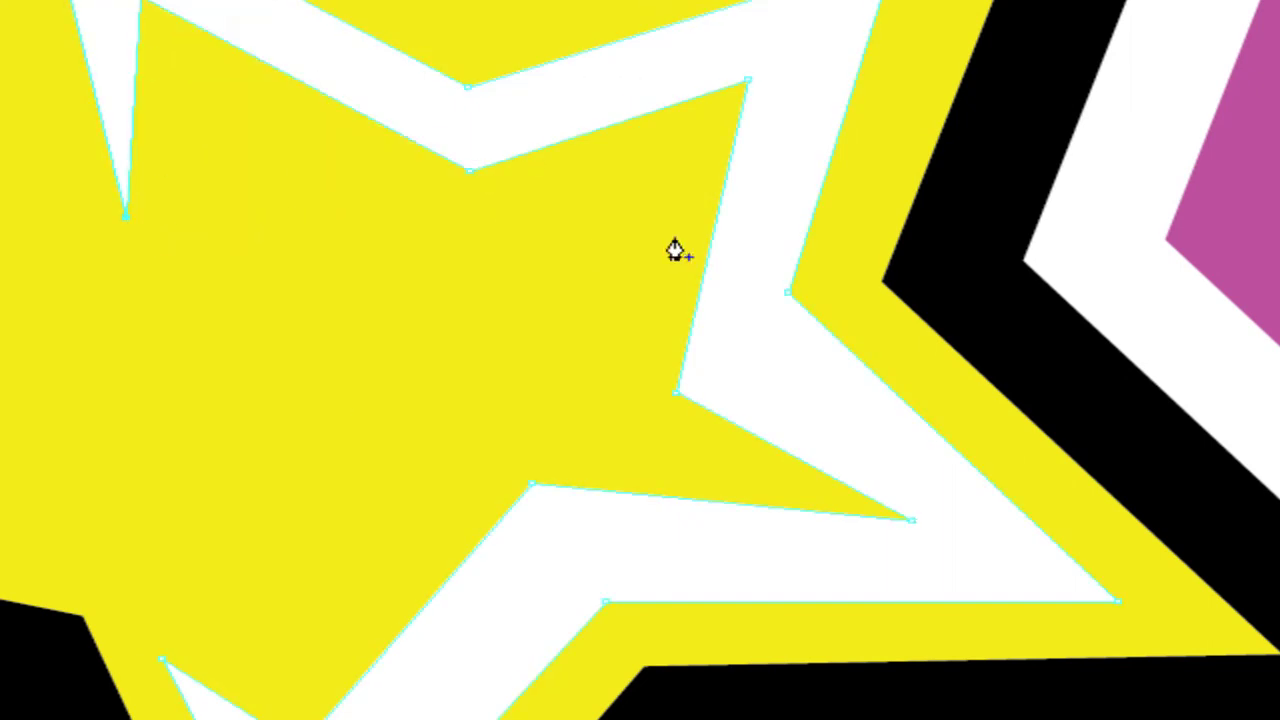
click(1168, 180)
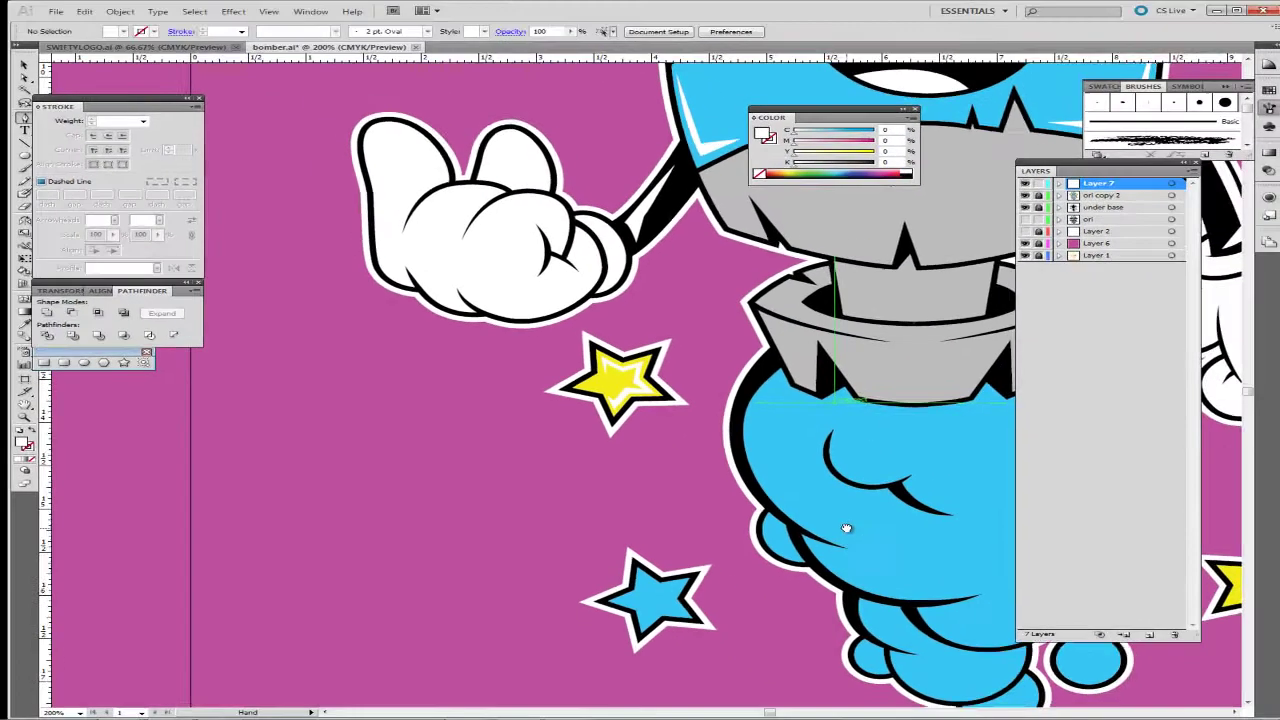
Step: Start a white Pen highlight on the blue star below the yellow one, tracing just inside its top, upper-right and lower-right points
drag(846, 528, 792, 401)
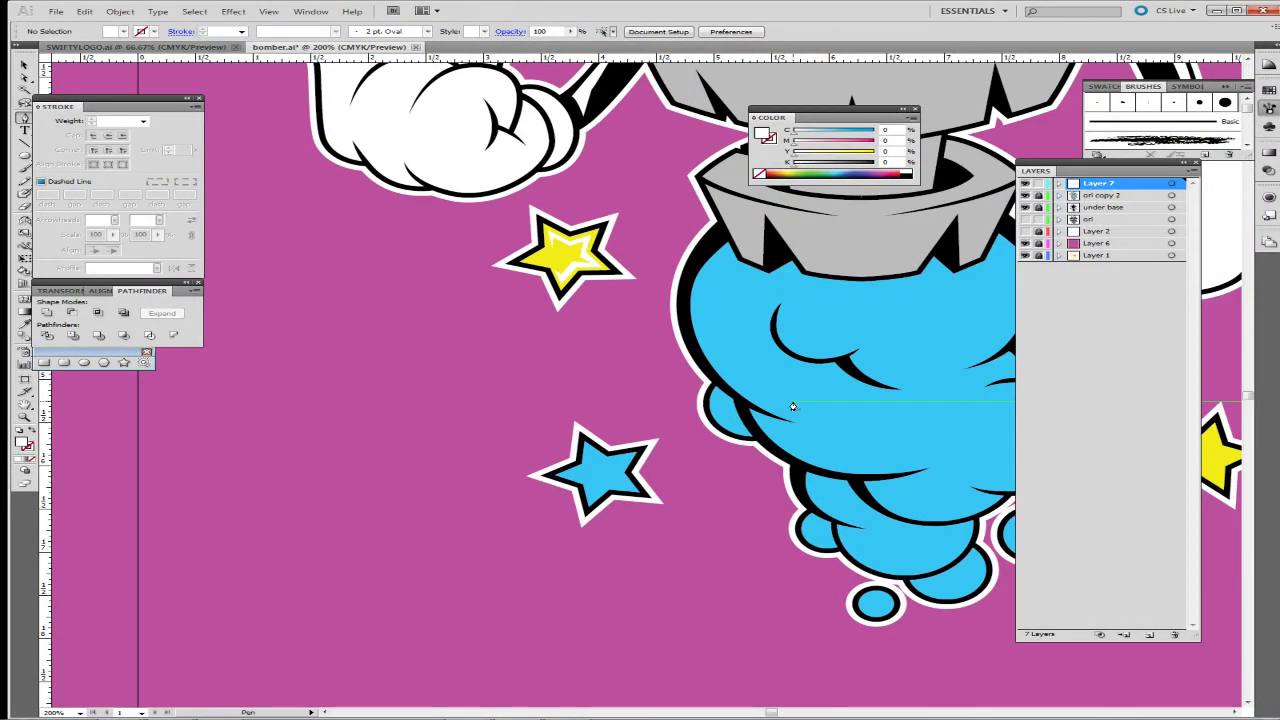
key(ctrl+plus)
key(ctrl+plus)
key(ctrl+plus)
key(ctrl+plus)
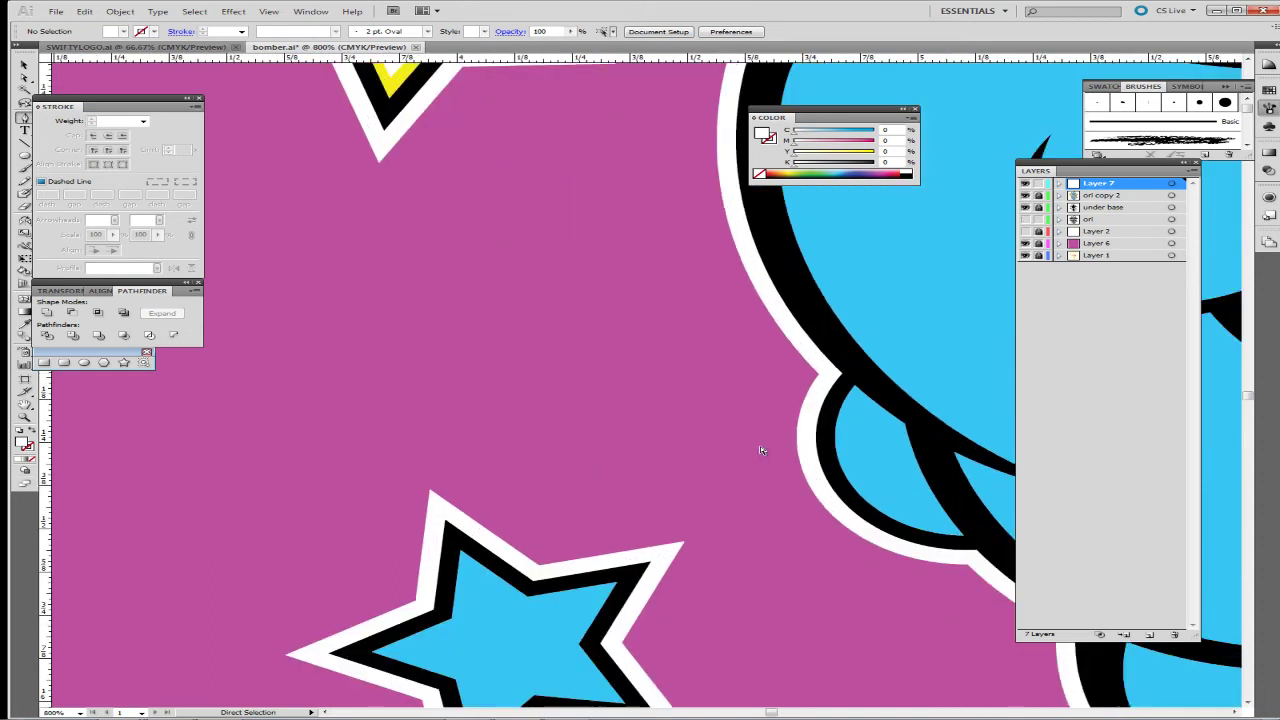
scroll(721, 583, down, 3)
key(ctrl+plus)
drag(500, 551, 654, 442)
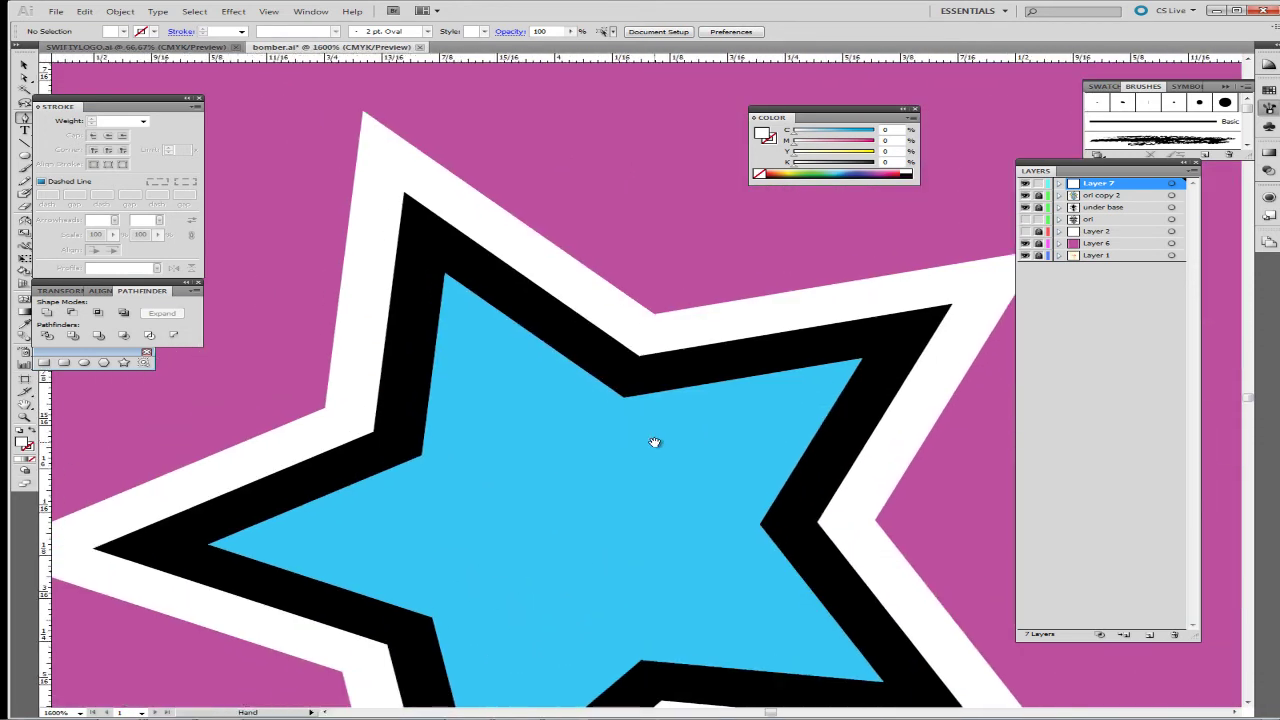
click(461, 472)
click(461, 329)
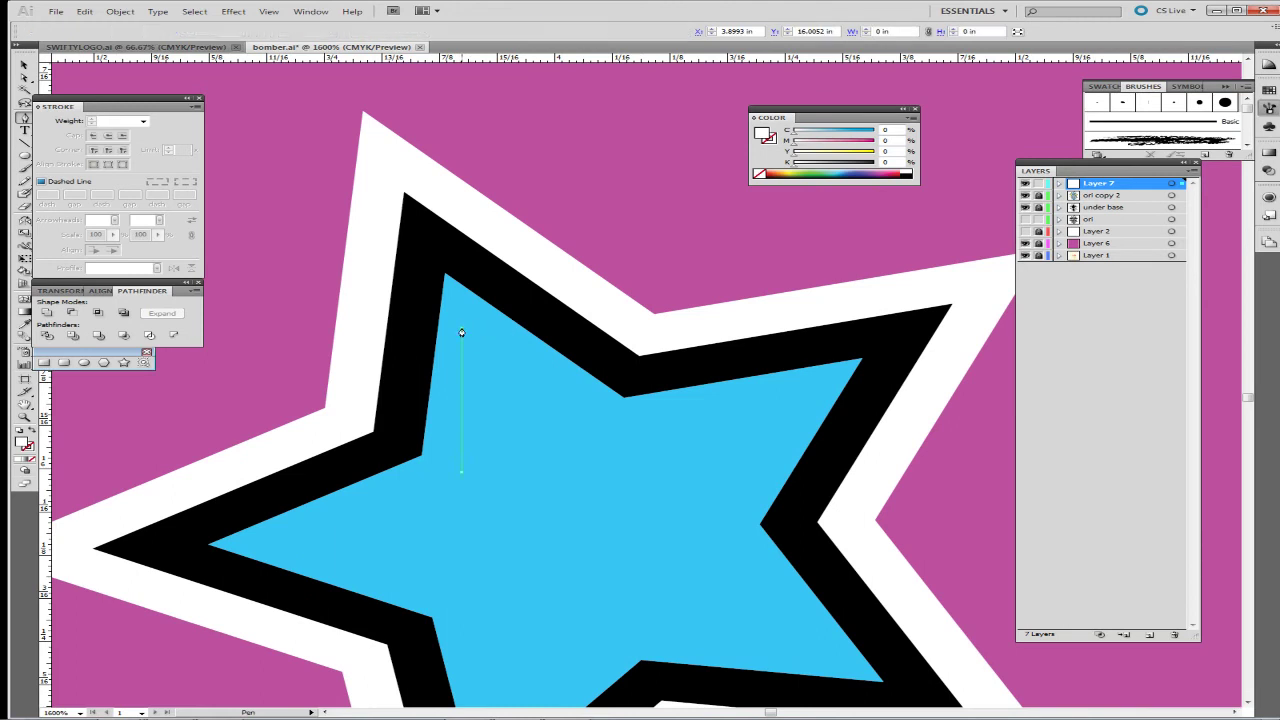
click(598, 428)
click(802, 389)
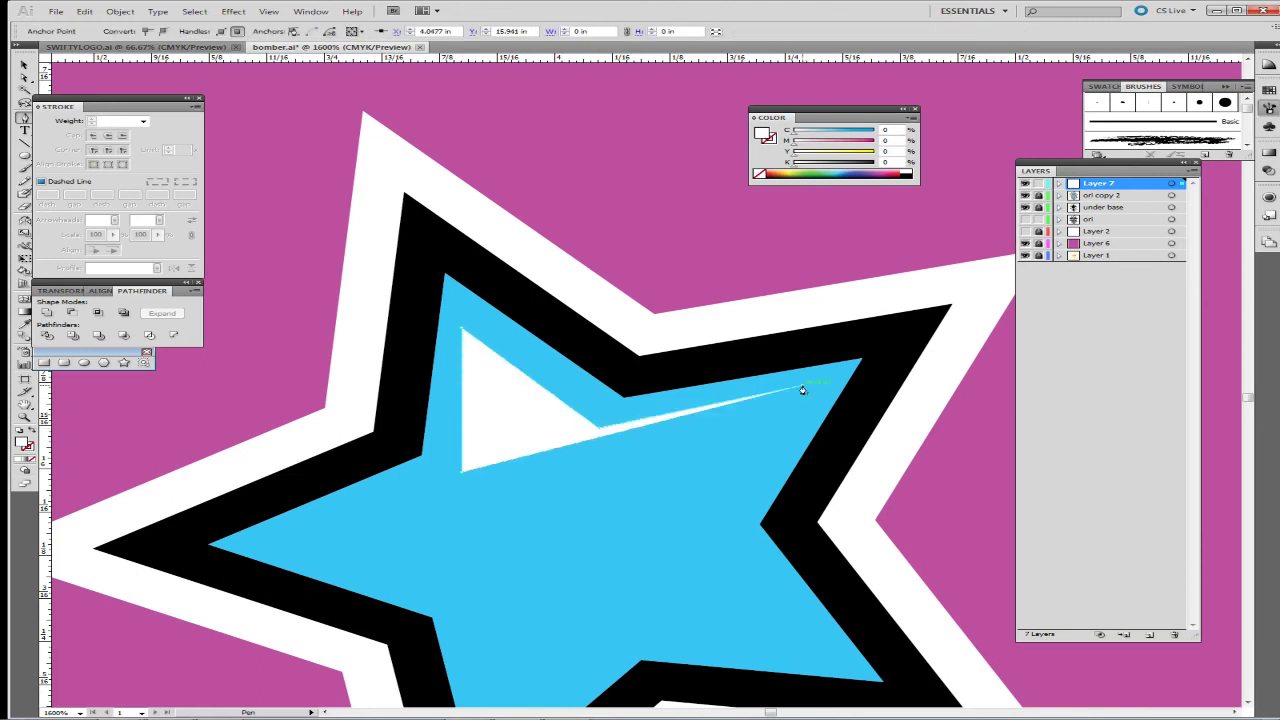
click(720, 521)
click(826, 660)
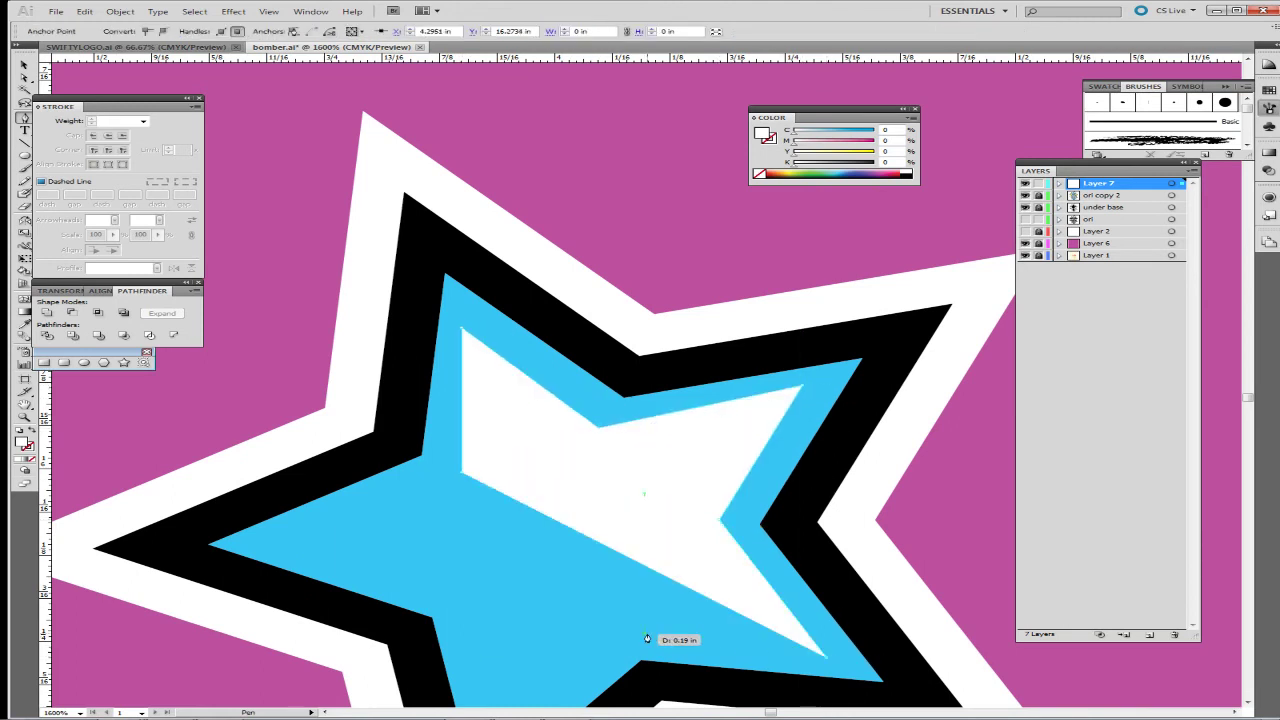
Step: Continue the lower blue star highlight's outer edge through the lower notch and around the bottom point
click(626, 636)
scroll(560, 600, down, 3)
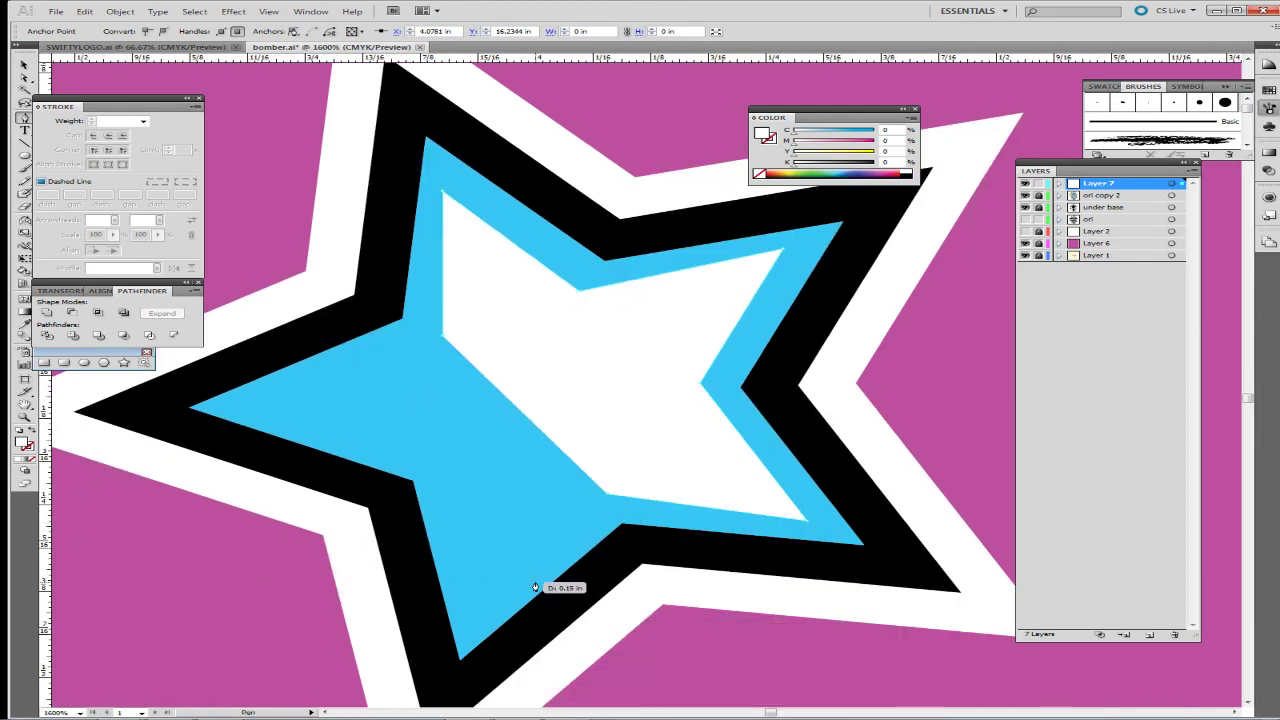
click(475, 604)
click(443, 498)
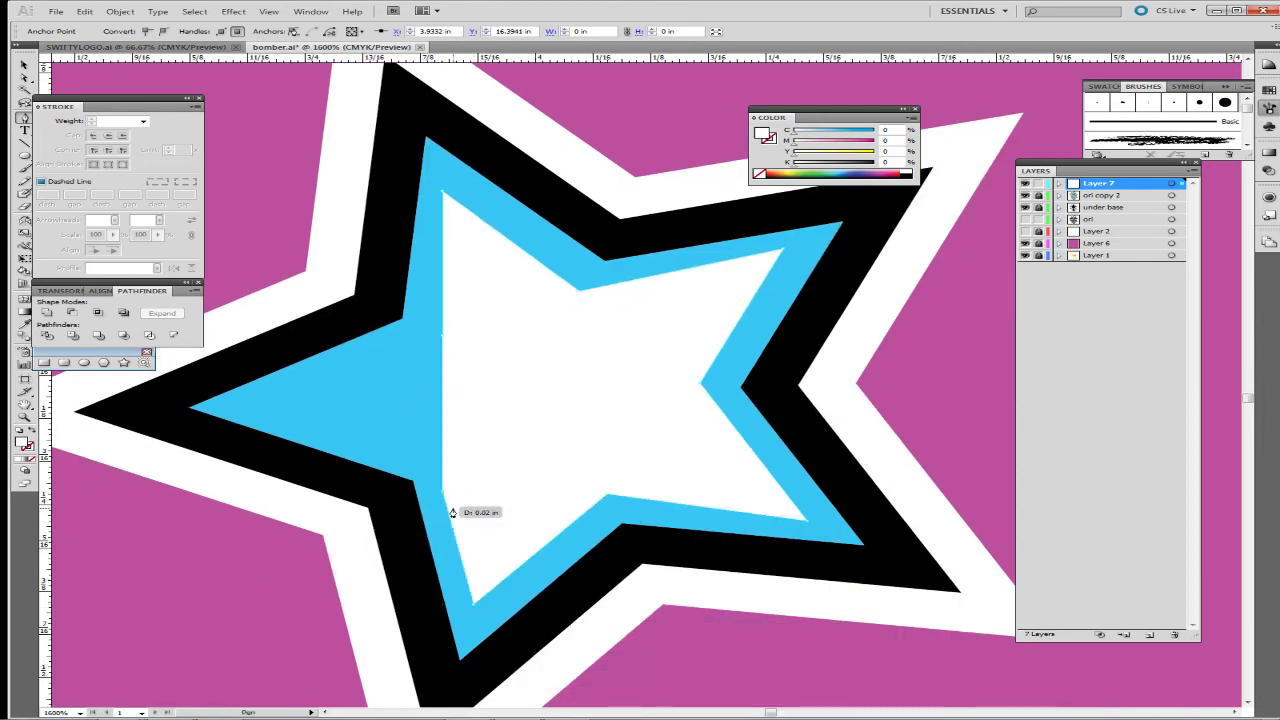
Step: Draw the lower blue star highlight's inner edge parallel to the outer one, close the shape and deselect it
click(491, 542)
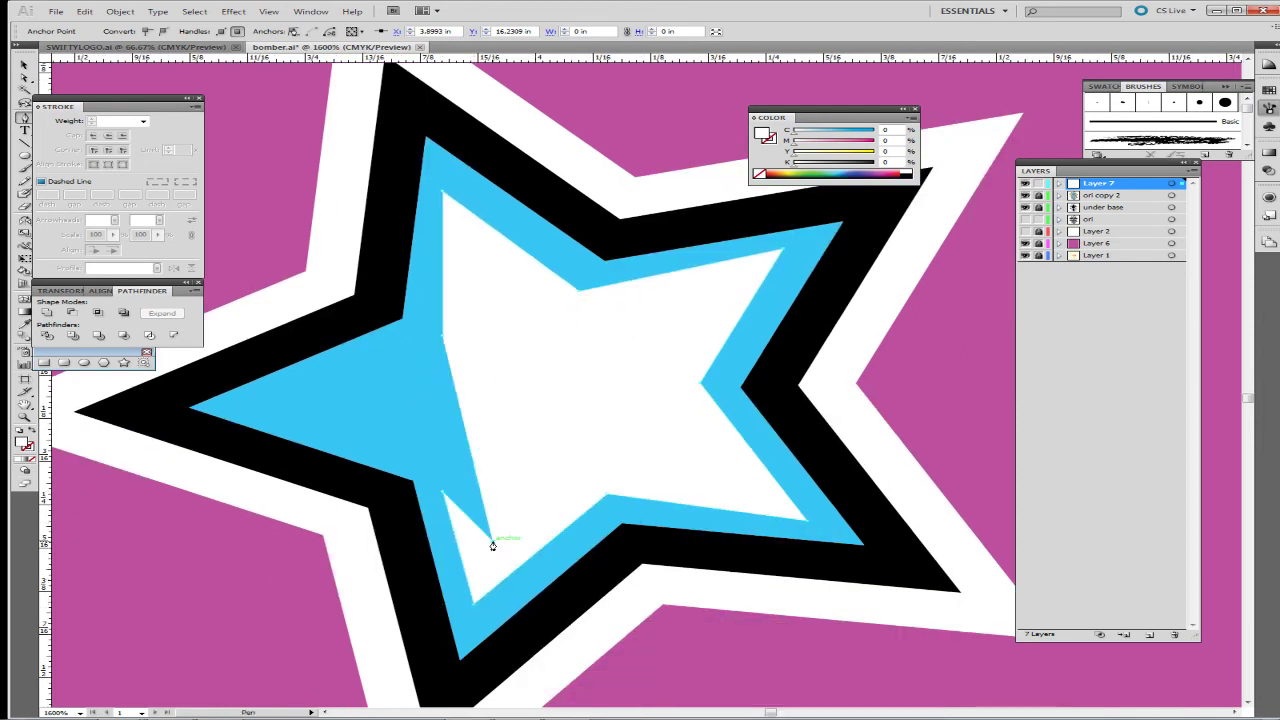
click(590, 462)
click(745, 490)
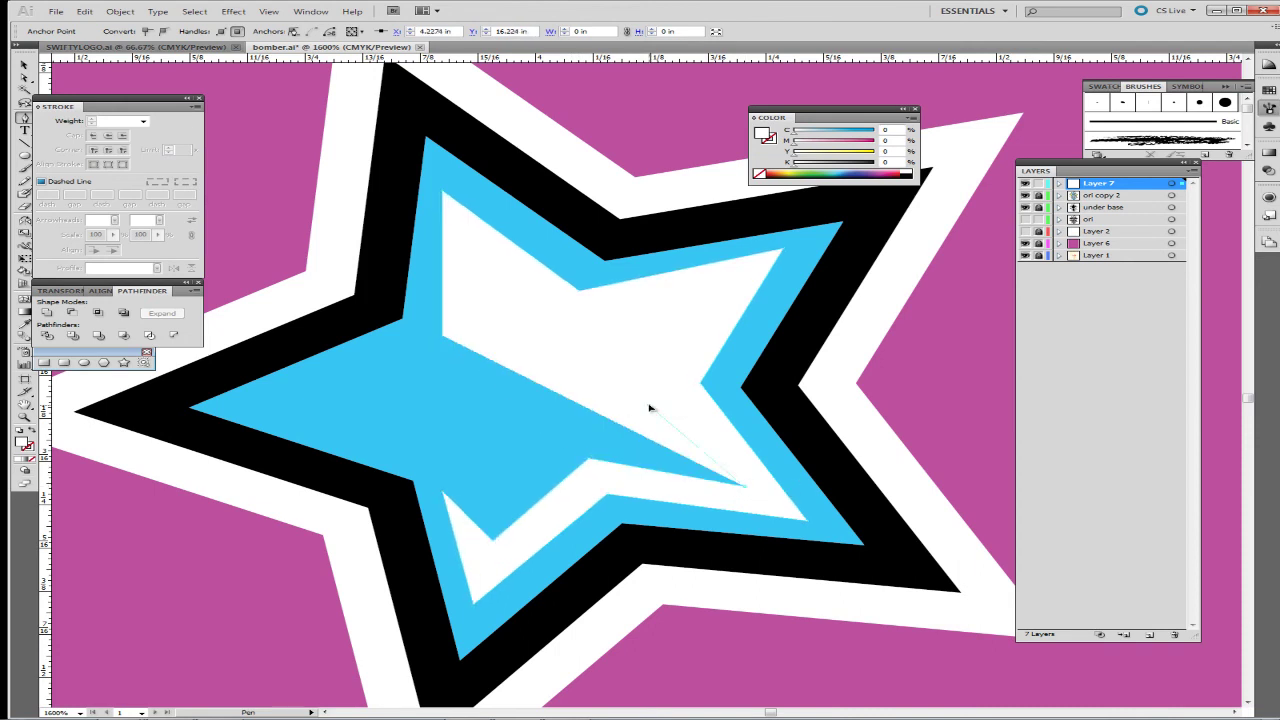
click(650, 408)
click(703, 299)
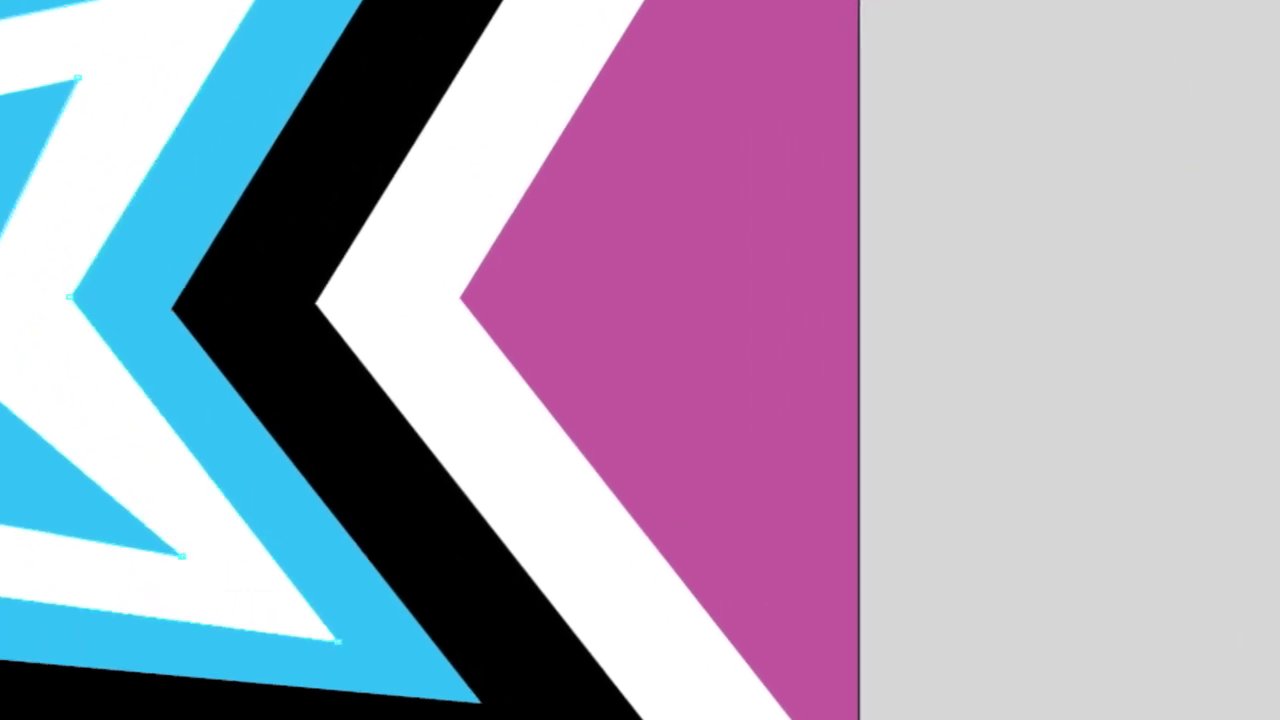
super+click(602, 288)
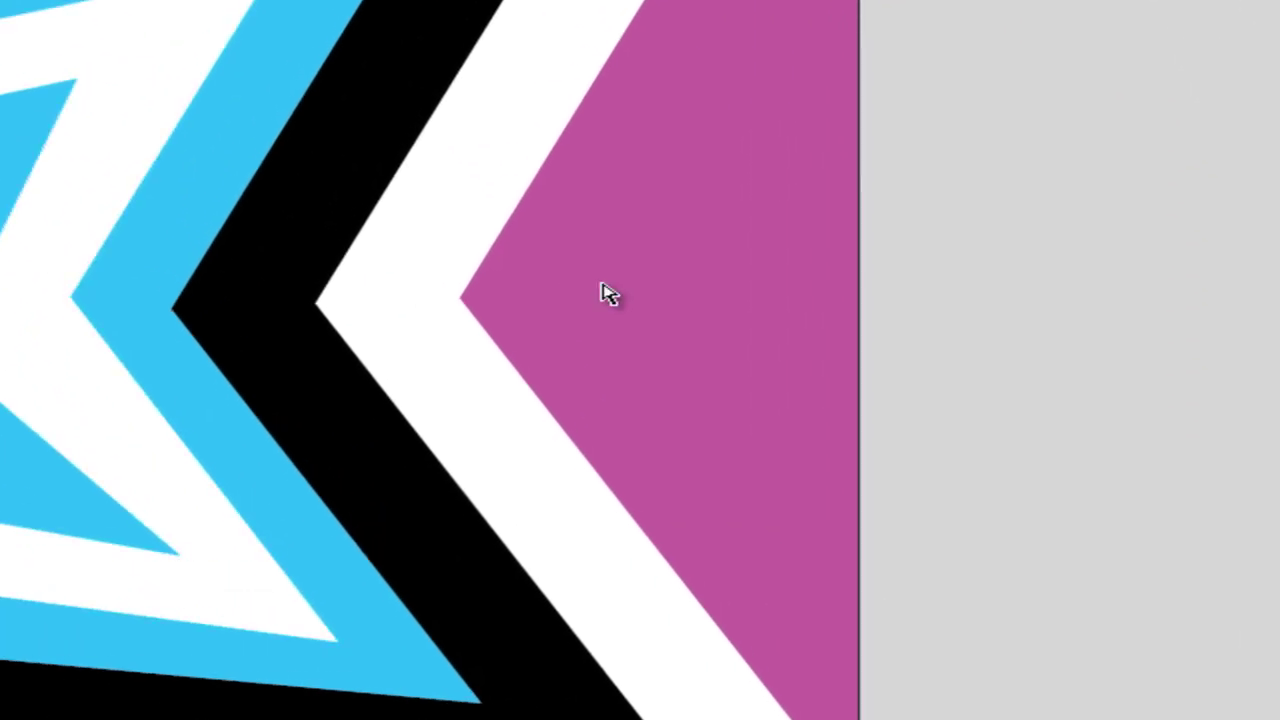
Step: Start a white Pen highlight on the yellow star right of the smoke, tracing from its left notch around the lower-left and bottom points
key(super+minus)
key(super+minus)
key(super+minus)
key(super+minus)
key(super+minus)
drag(618, 100, 143, 314)
drag(80, 410, 204, 198)
drag(1080, 411, 426, 208)
key(super+plus)
key(super+plus)
key(super+plus)
drag(1015, 228, 273, 340)
drag(690, 560, 130, 304)
drag(444, 311, 240, 440)
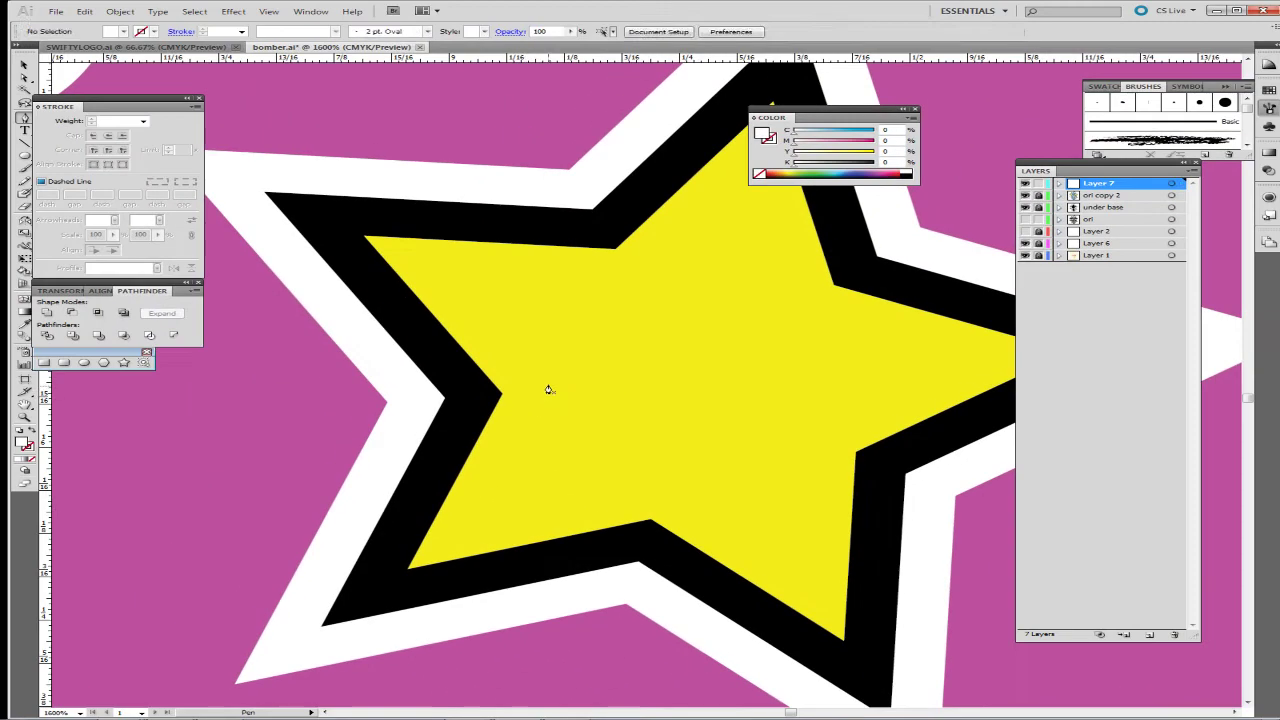
click(184, 101)
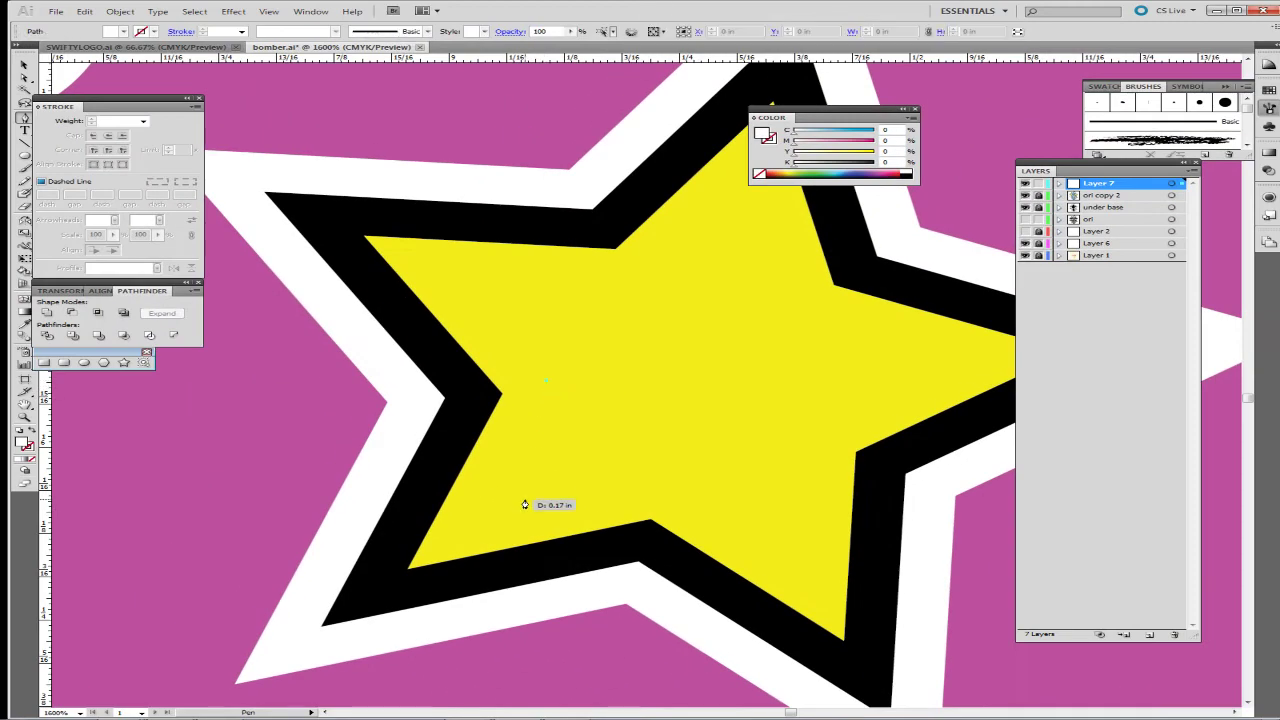
click(475, 521)
click(664, 467)
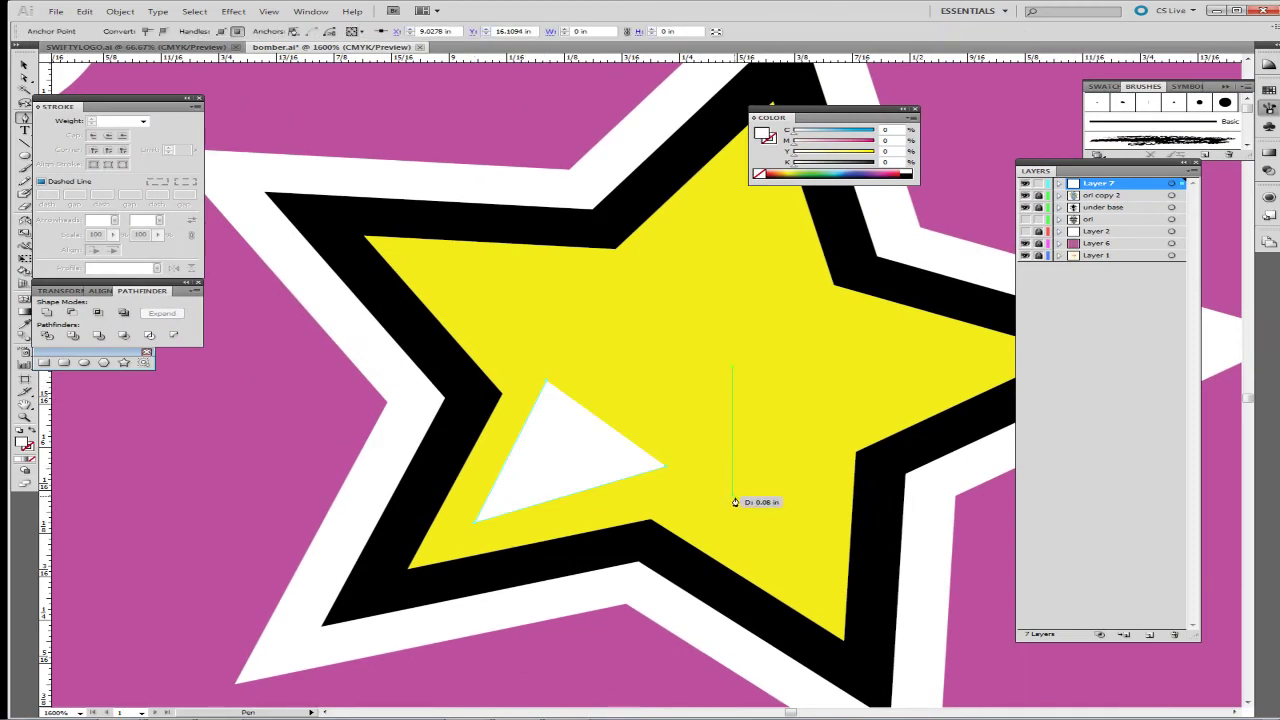
click(798, 434)
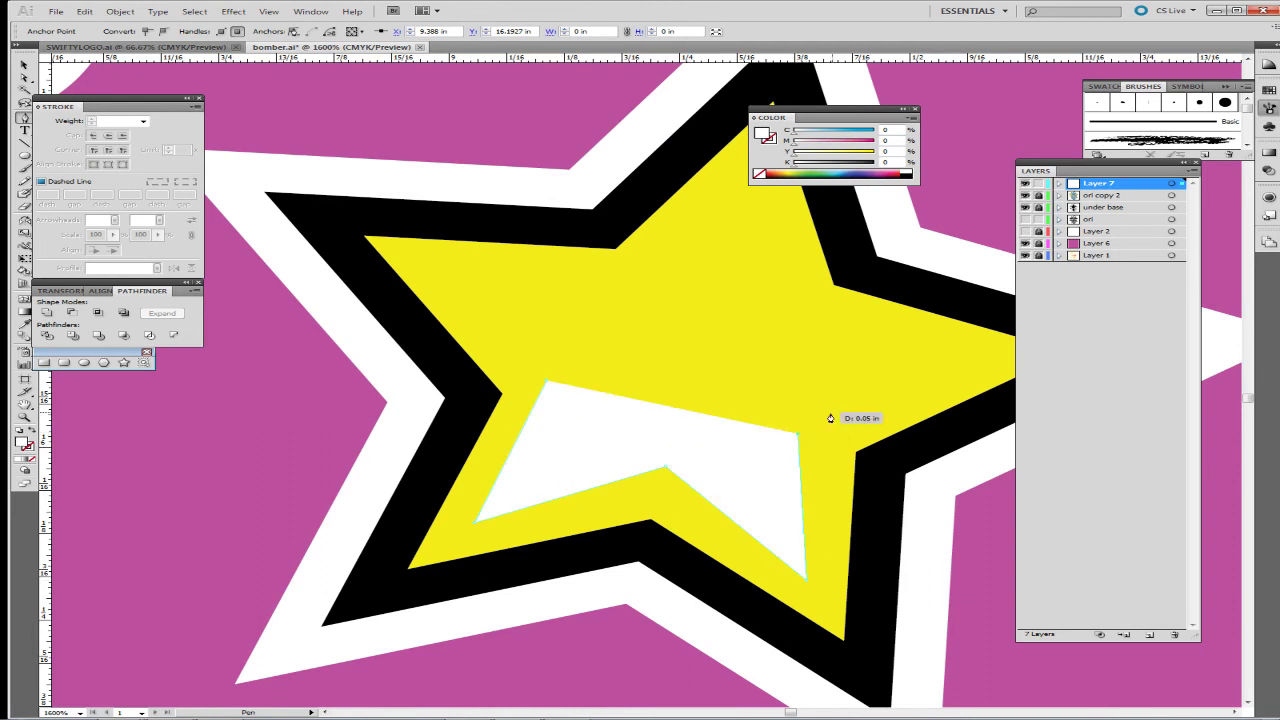
Step: Continue this yellow star highlight's outer edge around the right and top points, ending beside the upper-left notch
drag(879, 381, 717, 465)
click(804, 435)
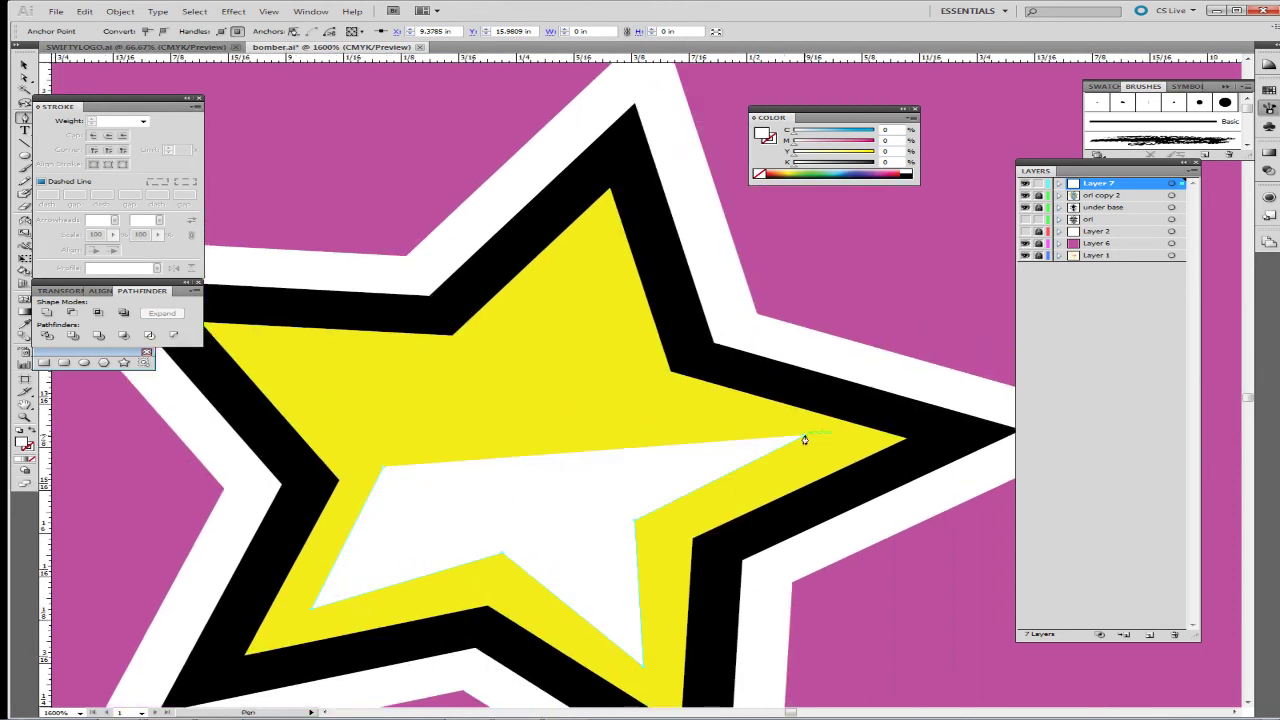
click(648, 401)
click(611, 190)
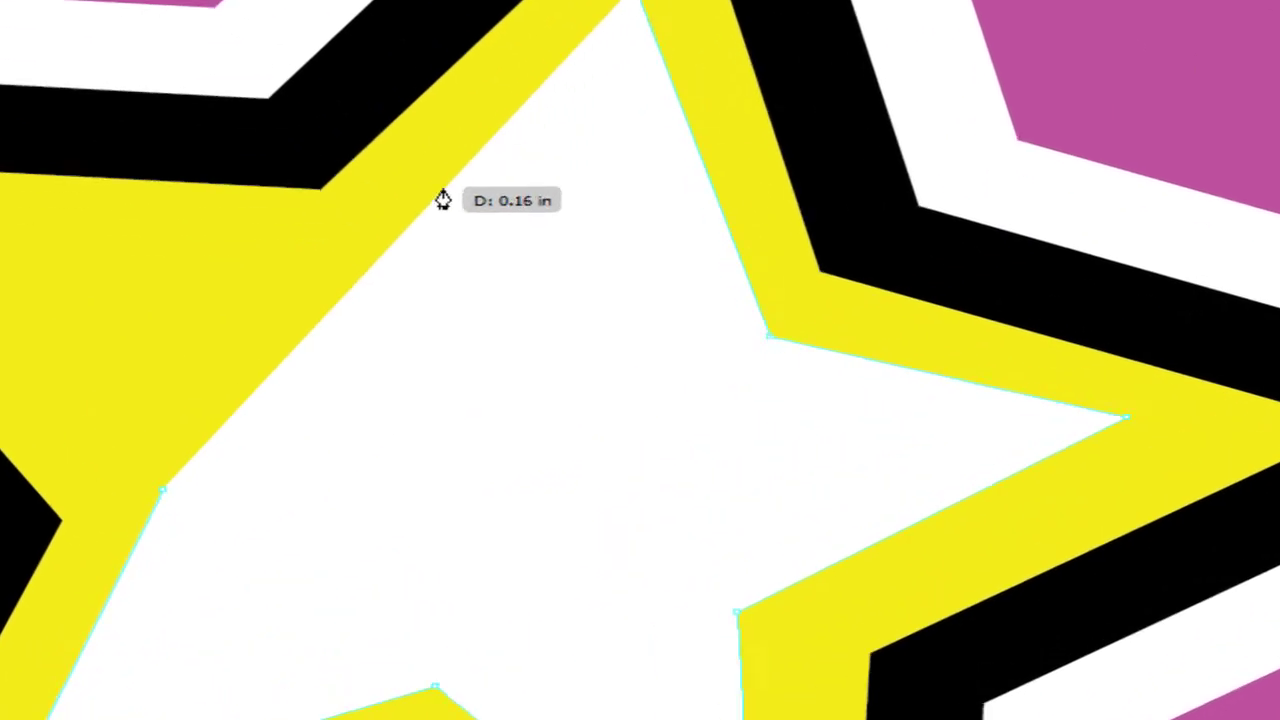
click(455, 335)
Step: Draw the inner edge of the highlight on the yellow star beside the smoke back to its start, close it and deselect
click(589, 97)
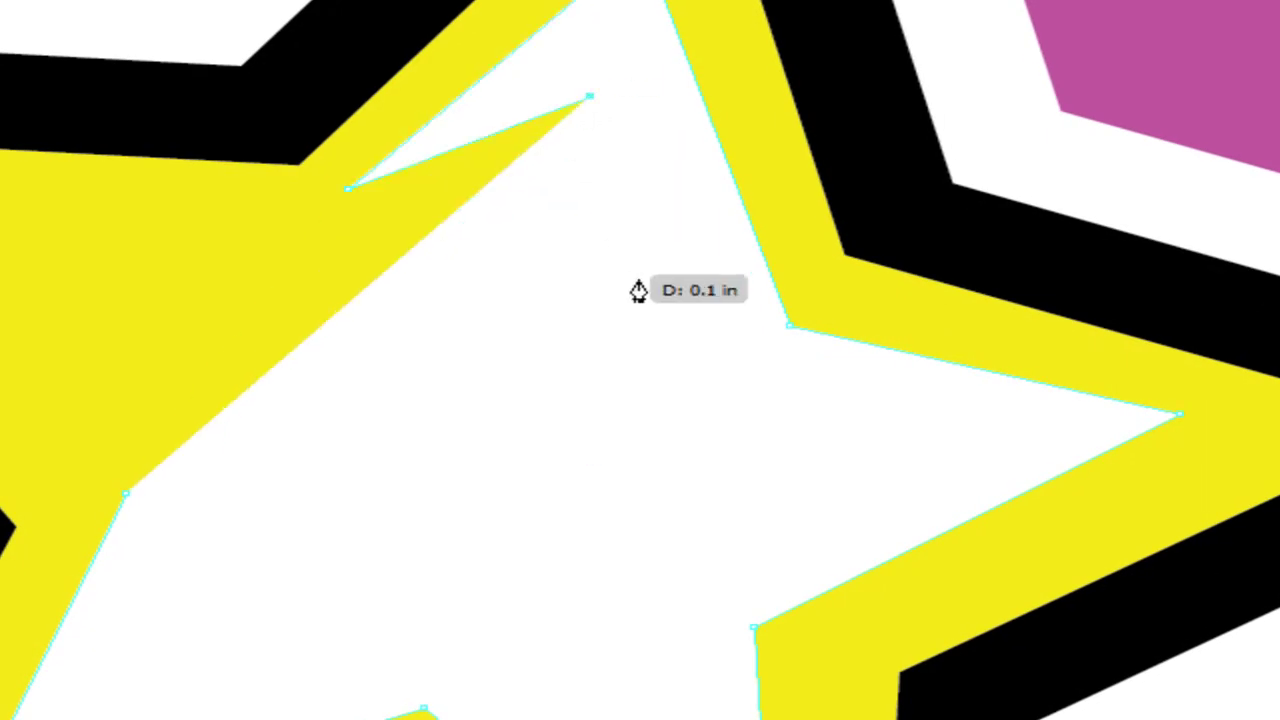
click(659, 351)
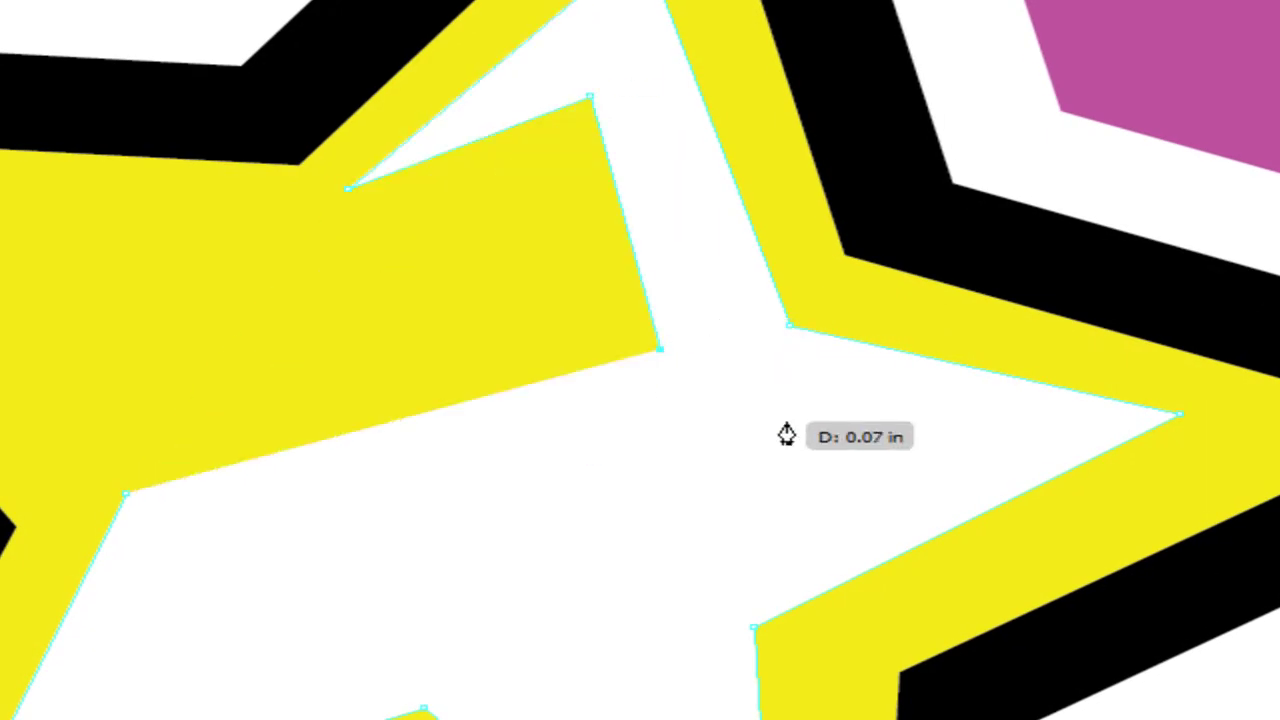
click(993, 416)
click(660, 562)
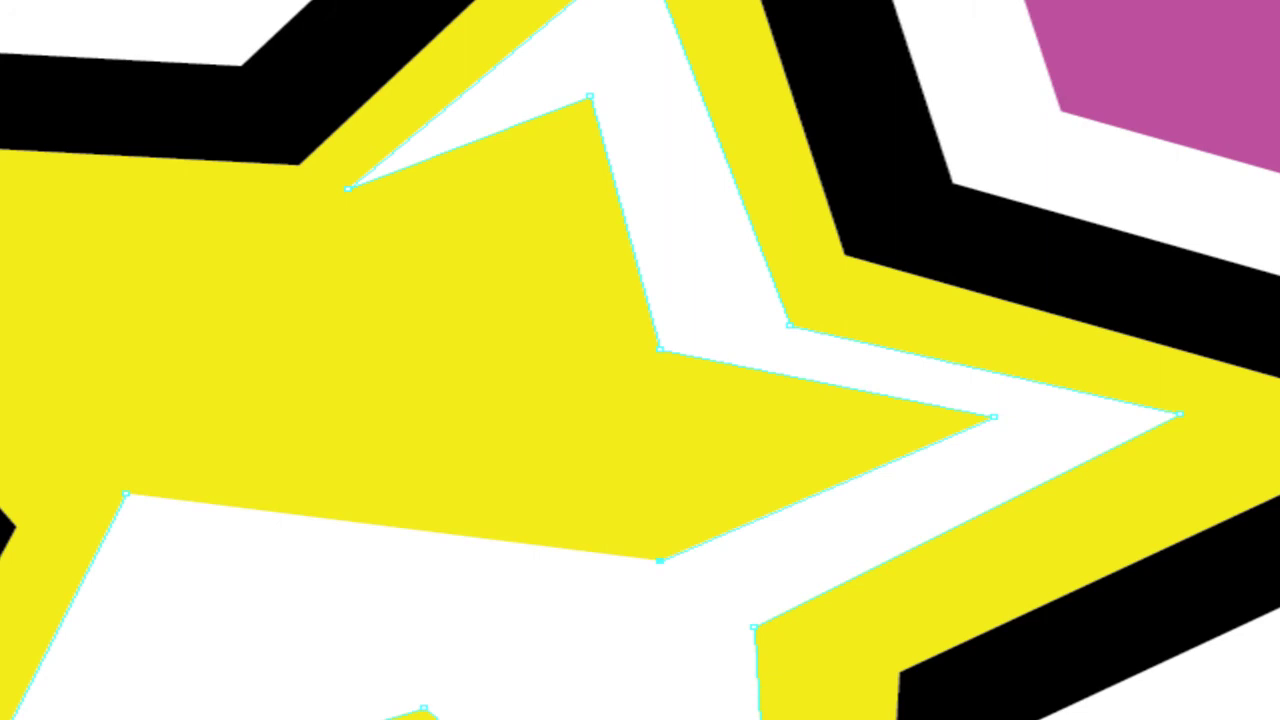
click(666, 719)
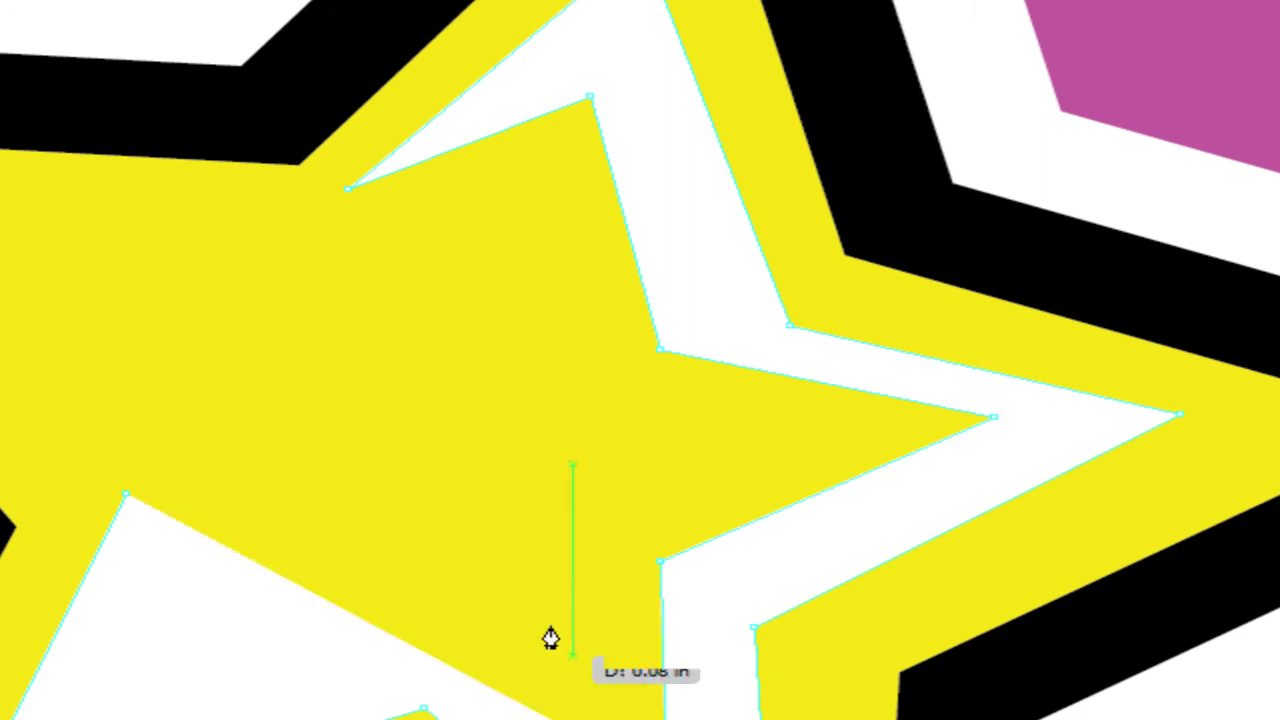
click(458, 568)
click(115, 716)
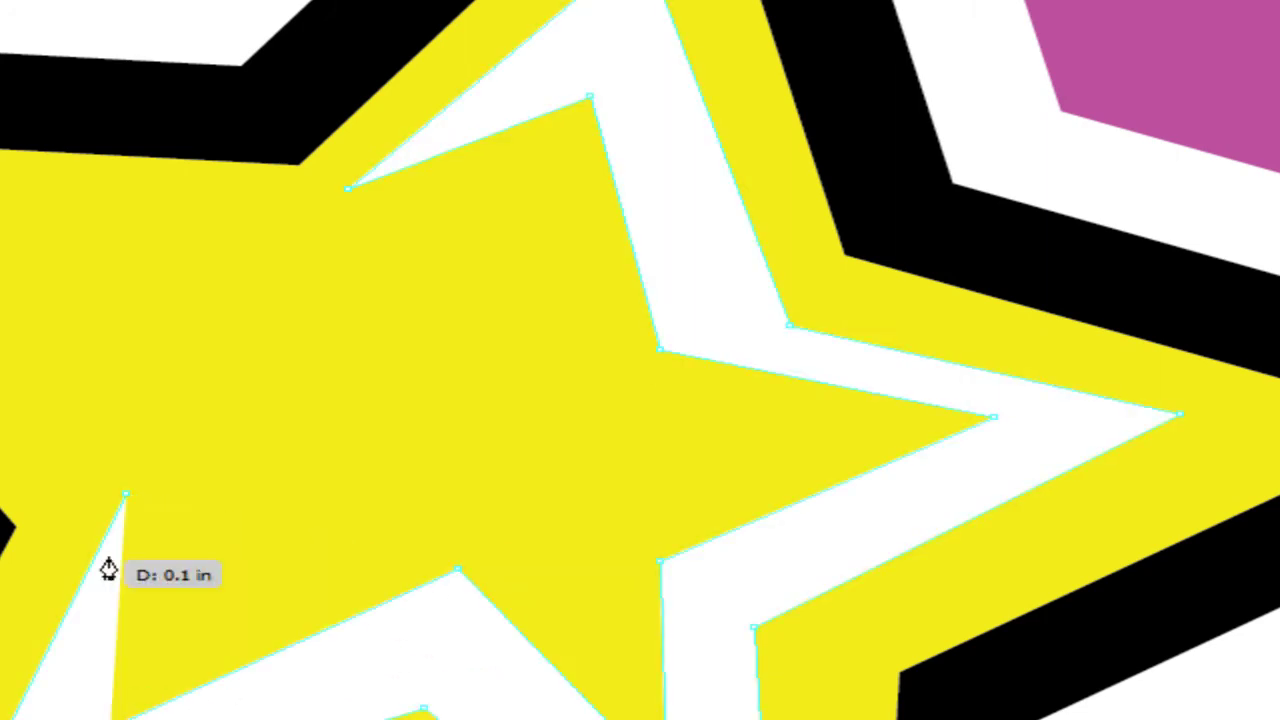
click(126, 496)
key(ctrl+shift+a)
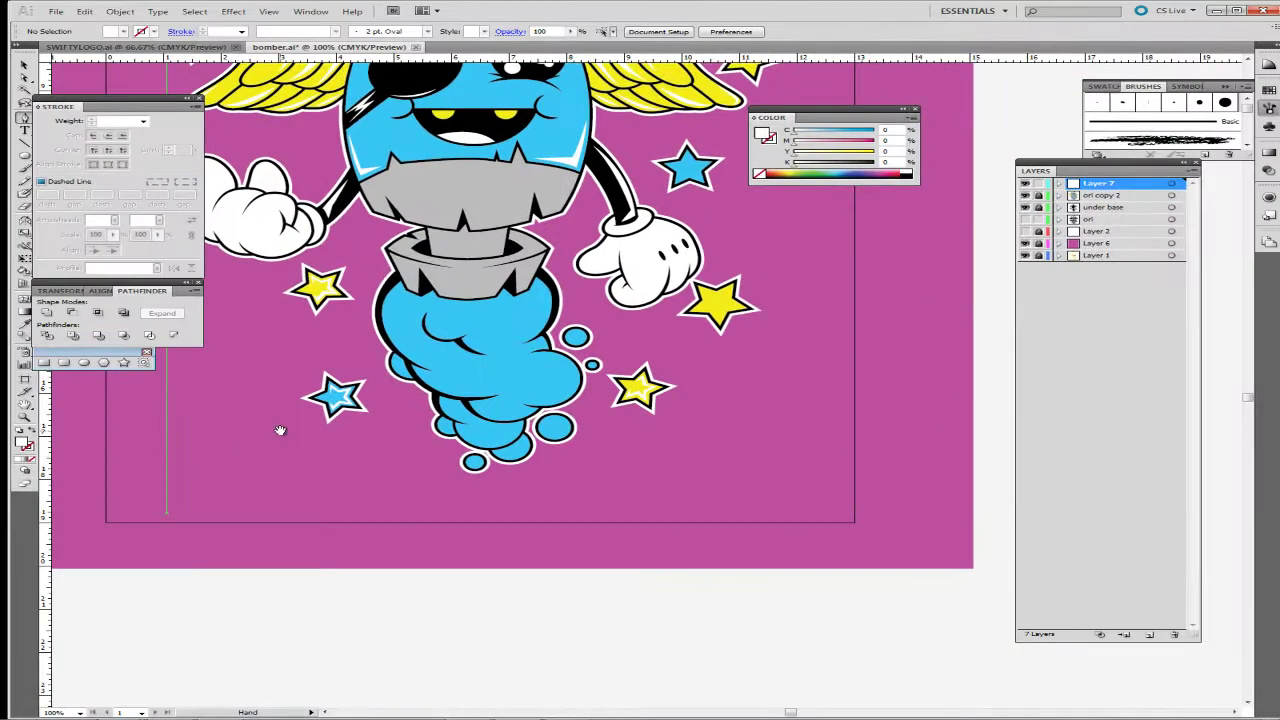
Step: Draw a white Pen highlight inside the top, left and lower-left points of the blue star below the right wing, then deselect it
scroll(522, 334, up, 4)
key(ctrl+plus)
key(ctrl+plus)
key(ctrl+plus)
key(ctrl+plus)
key(ctrl+plus)
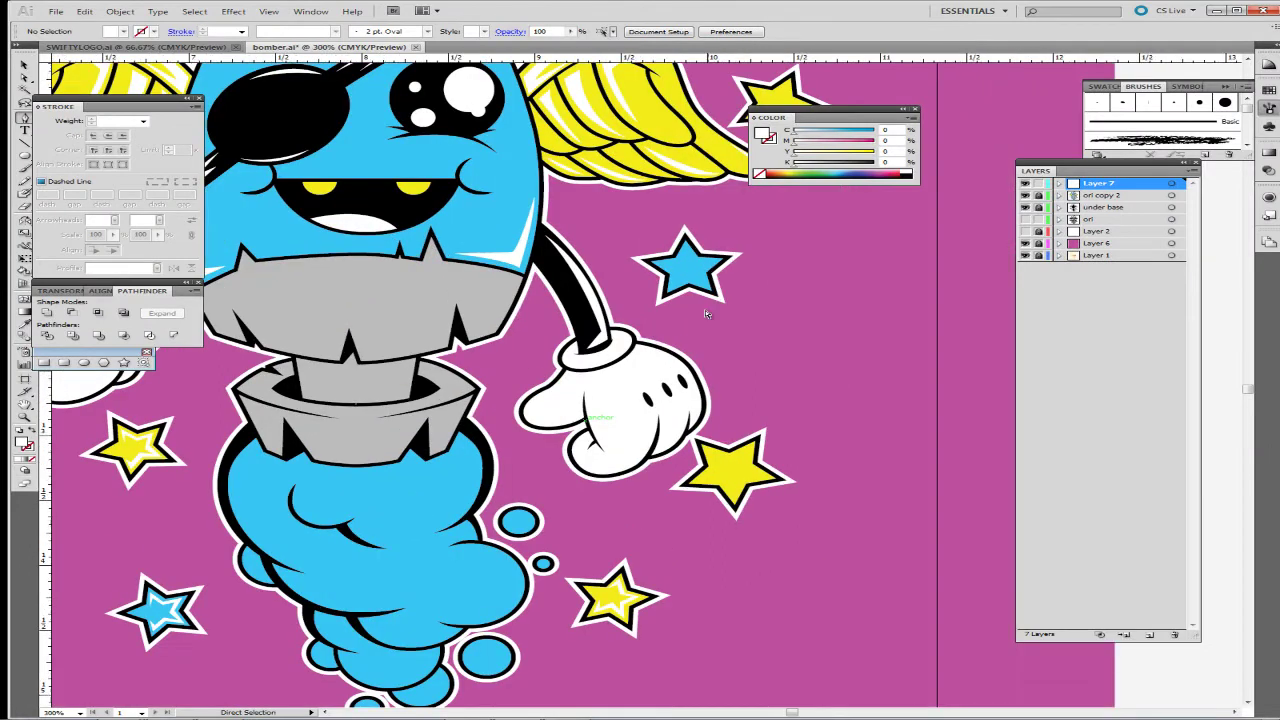
drag(731, 243, 762, 485)
drag(834, 211, 659, 609)
click(649, 610)
drag(663, 558, 676, 585)
click(749, 513)
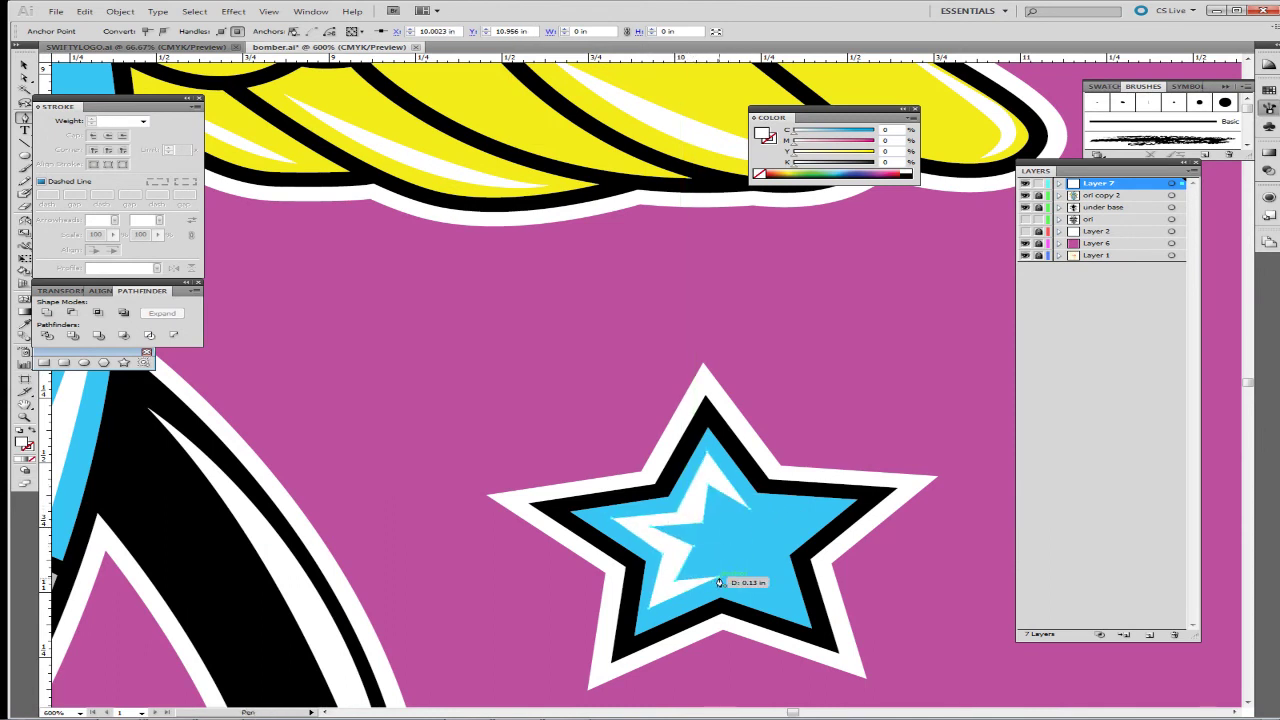
ctrl+click(808, 364)
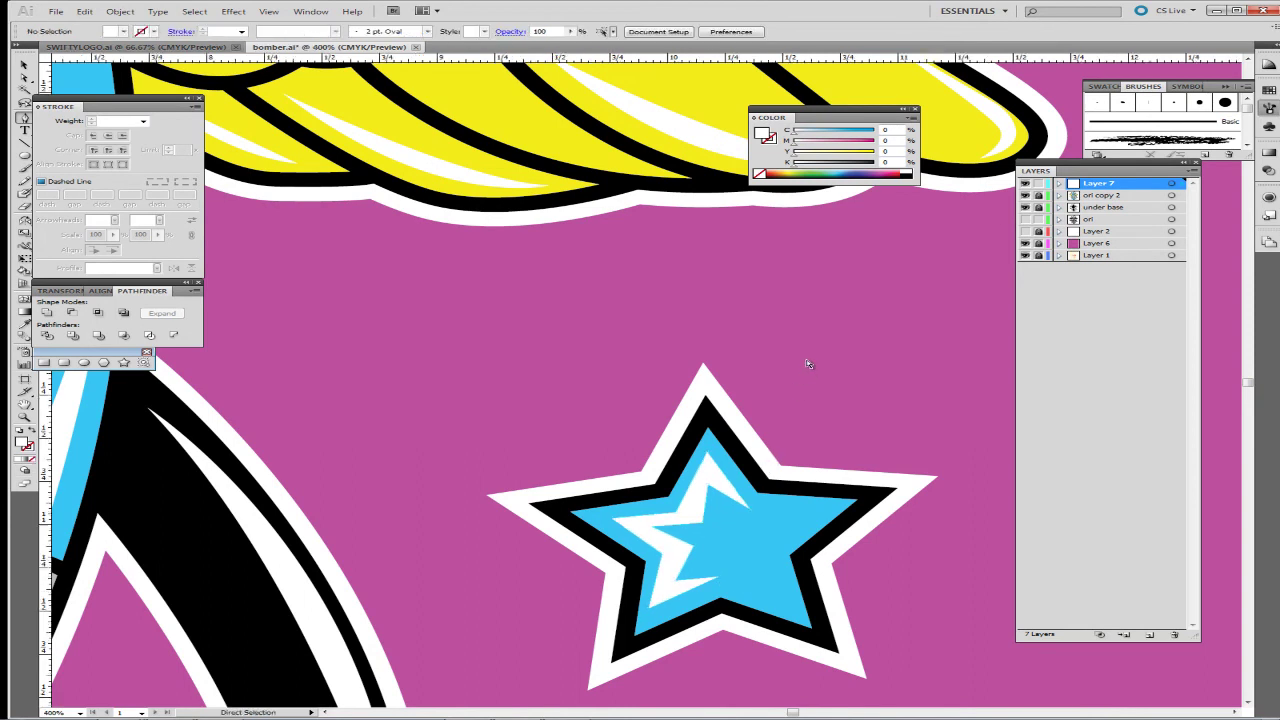
Step: Start a white Pen highlight on the yellow star at the right wing's tip, tracing from its left notch around the upper-left and top points
key(ctrl+minus)
key(ctrl+minus)
key(ctrl+minus)
key(ctrl+minus)
key(ctrl+minus)
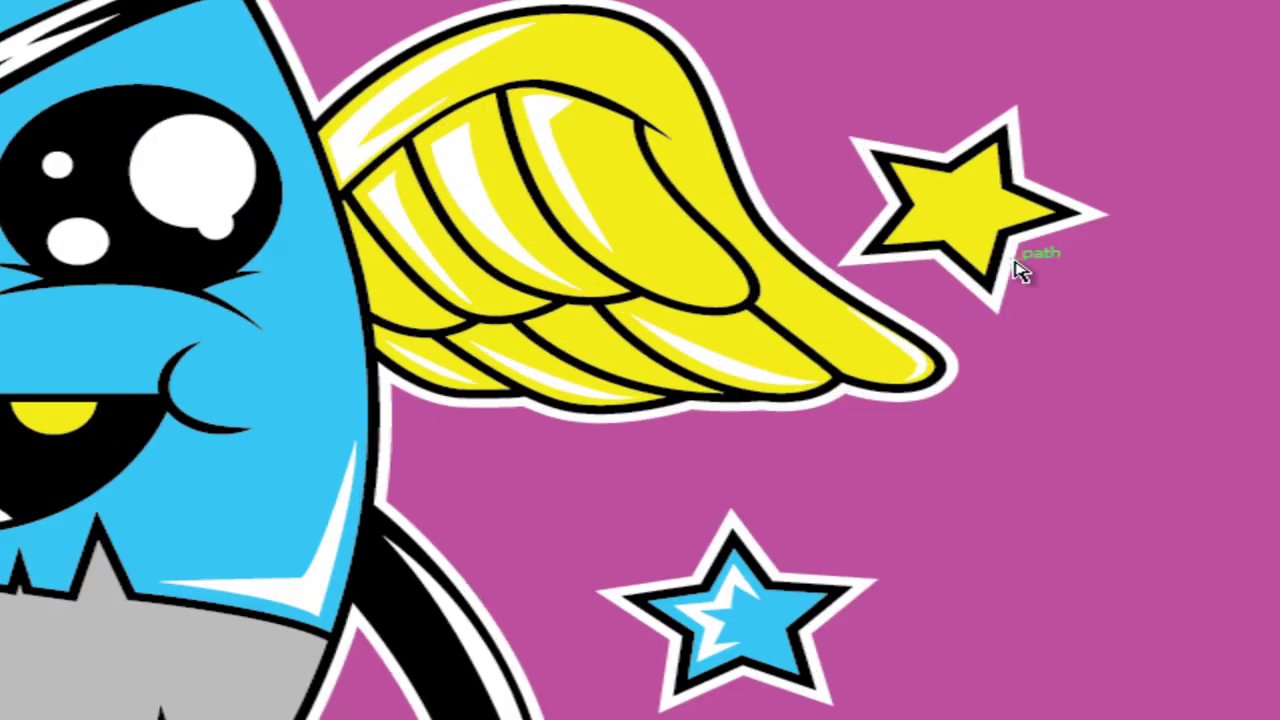
key(ctrl+plus)
key(ctrl+plus)
key(ctrl+plus)
key(ctrl+plus)
drag(1104, 118, 646, 511)
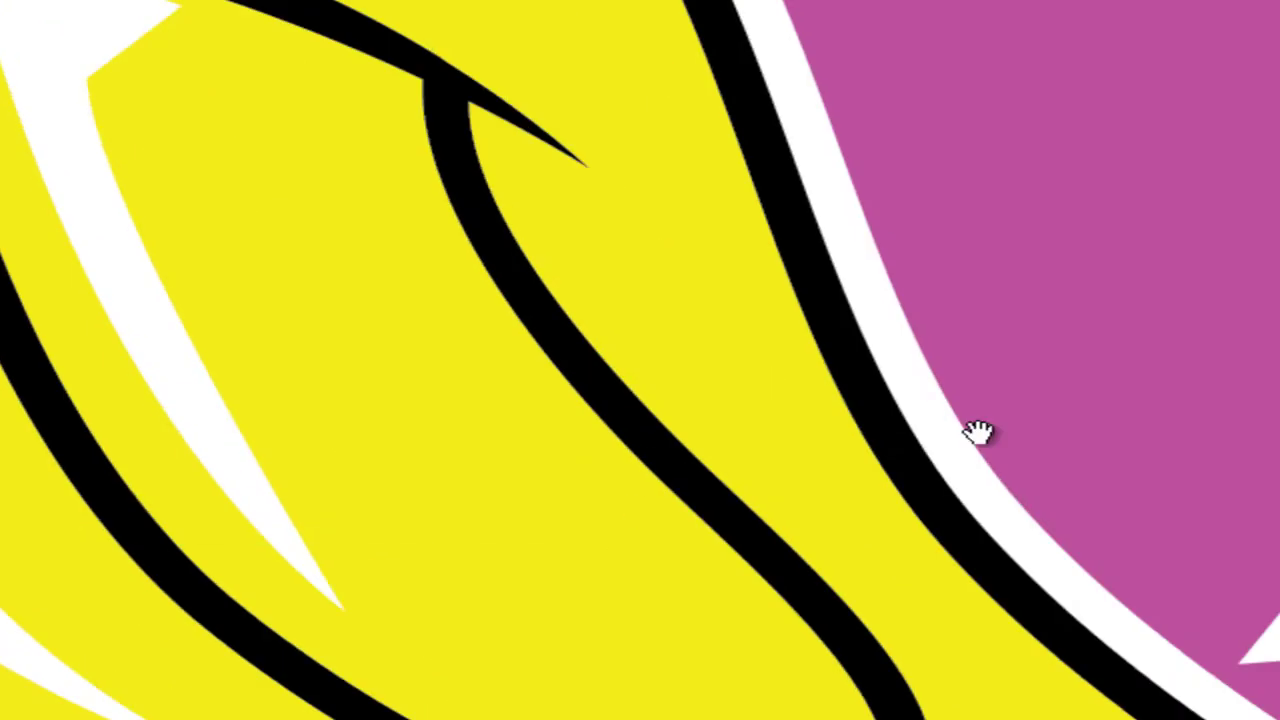
drag(1013, 400, 275, 530)
drag(404, 503, 128, 520)
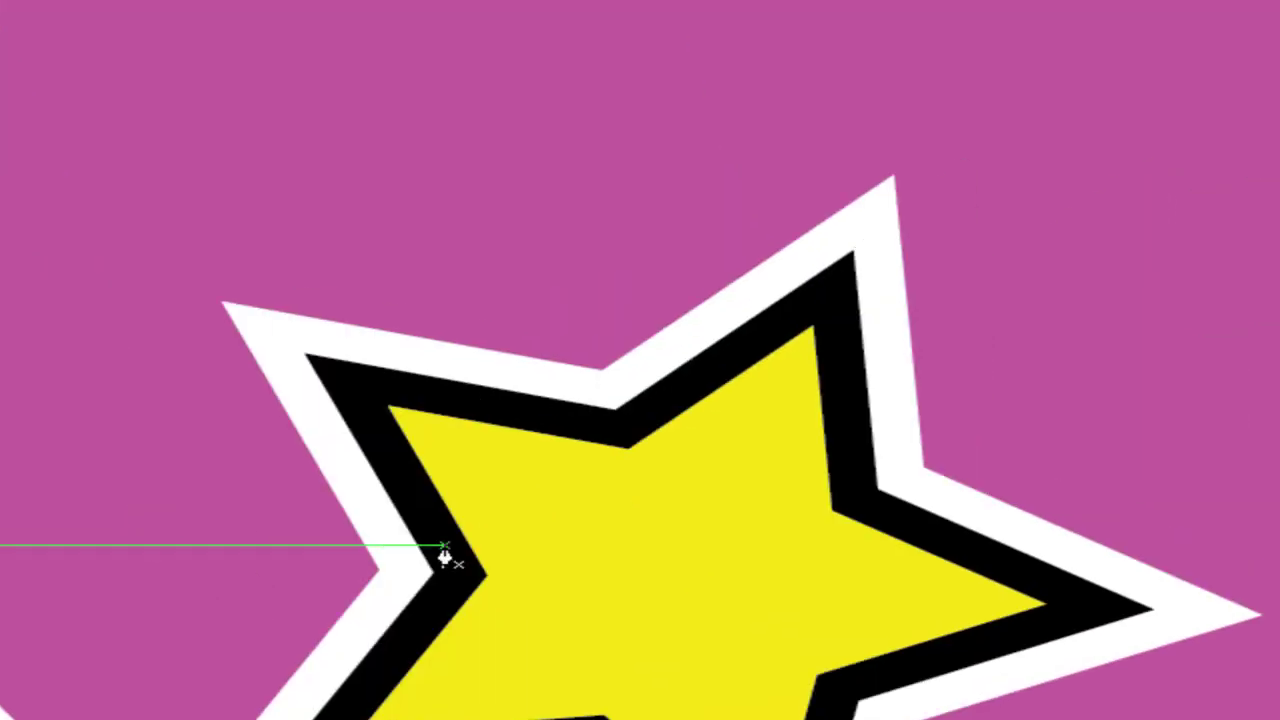
click(531, 570)
click(465, 441)
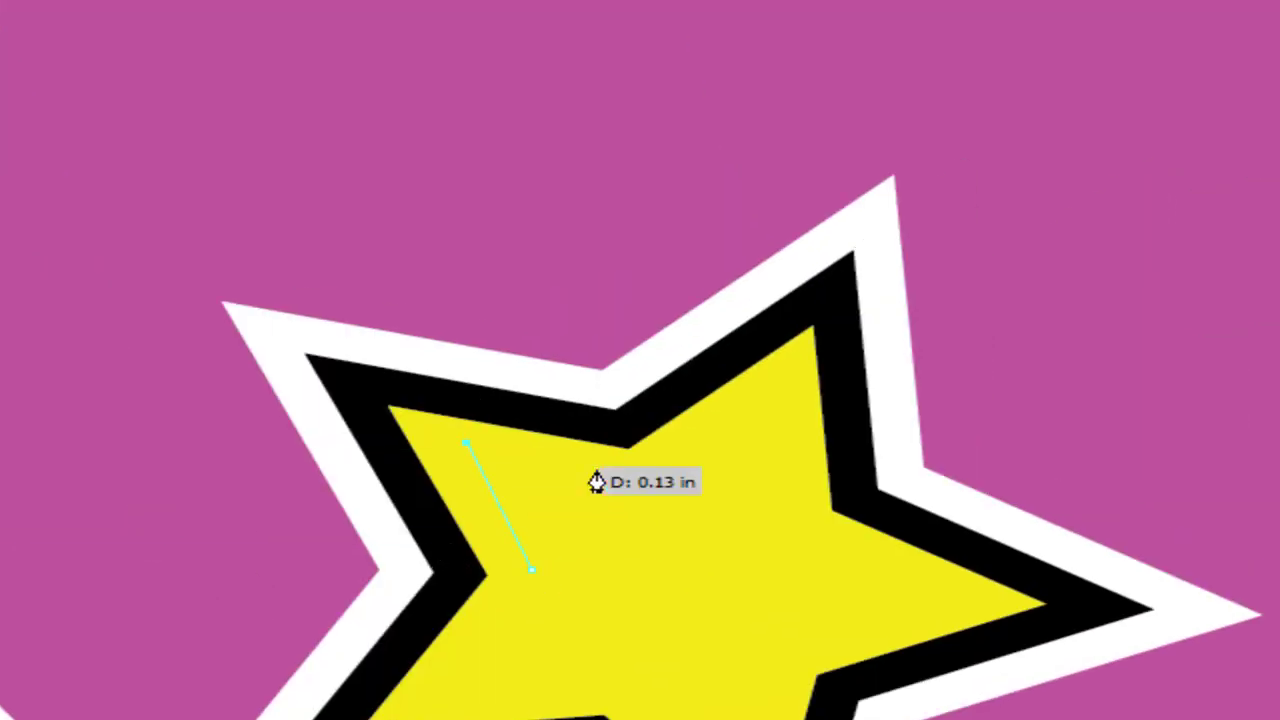
click(646, 507)
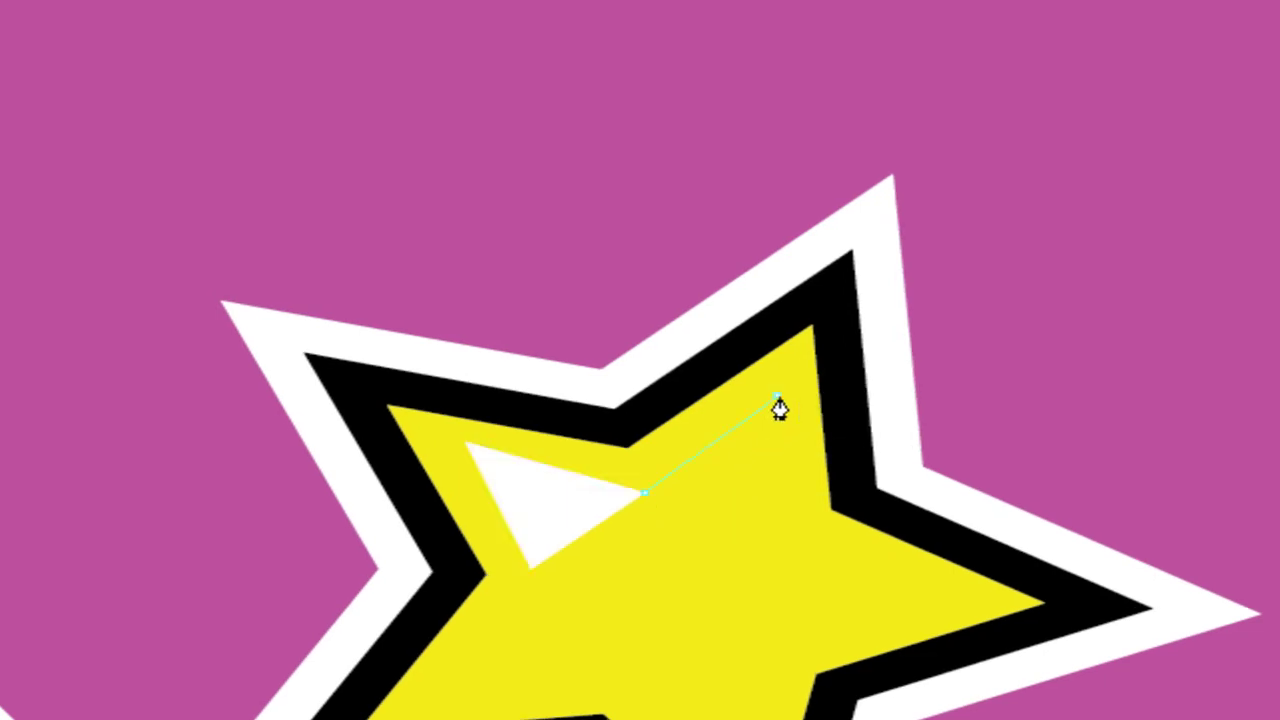
click(779, 398)
click(374, 148)
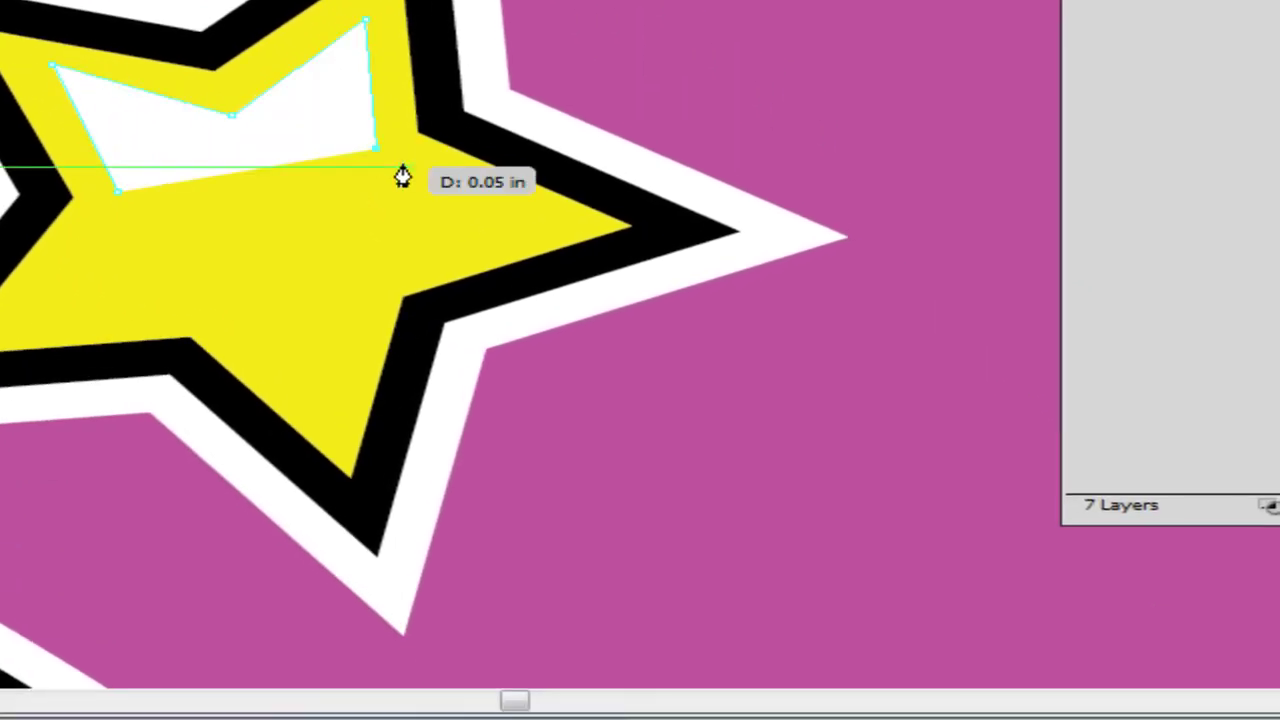
Step: Continue the wing-tip yellow star highlight's outer edge around the right and bottom points to the bottom notch
click(507, 225)
click(358, 274)
click(333, 404)
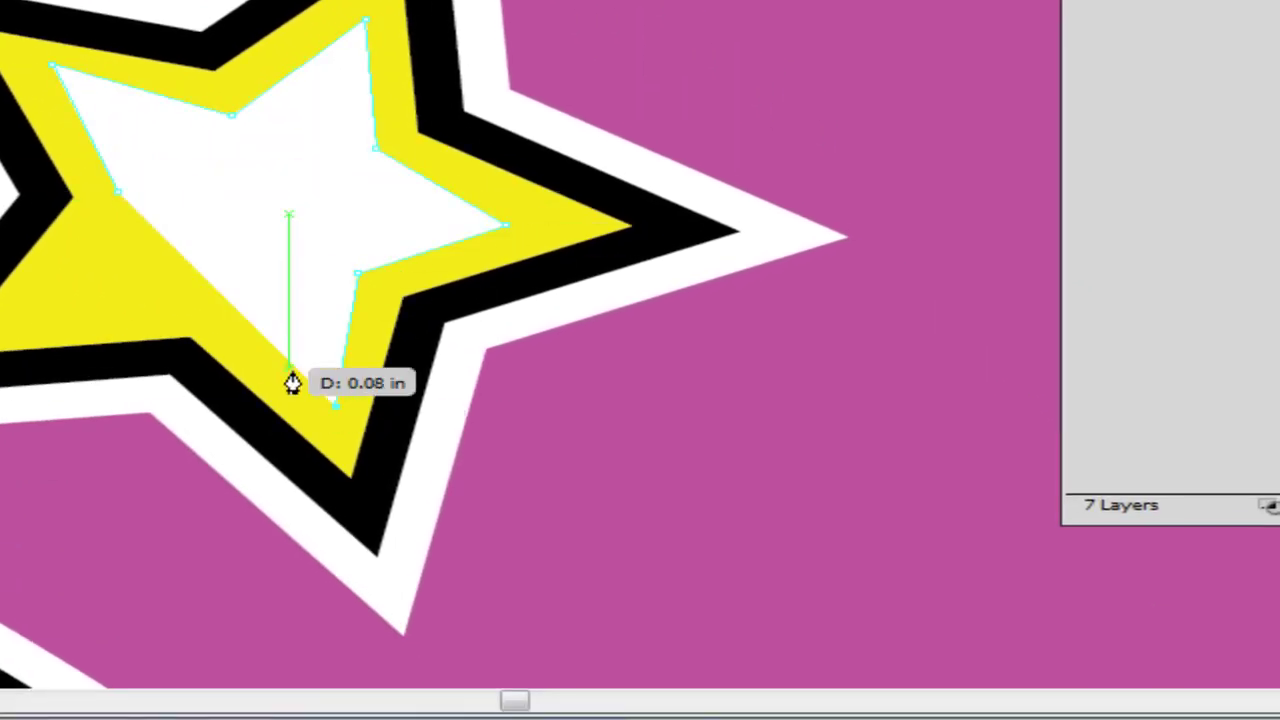
click(198, 298)
Step: Draw the wing-tip yellow star highlight's inner edge parallel to the outer one back to the starting point and close the shape
click(304, 324)
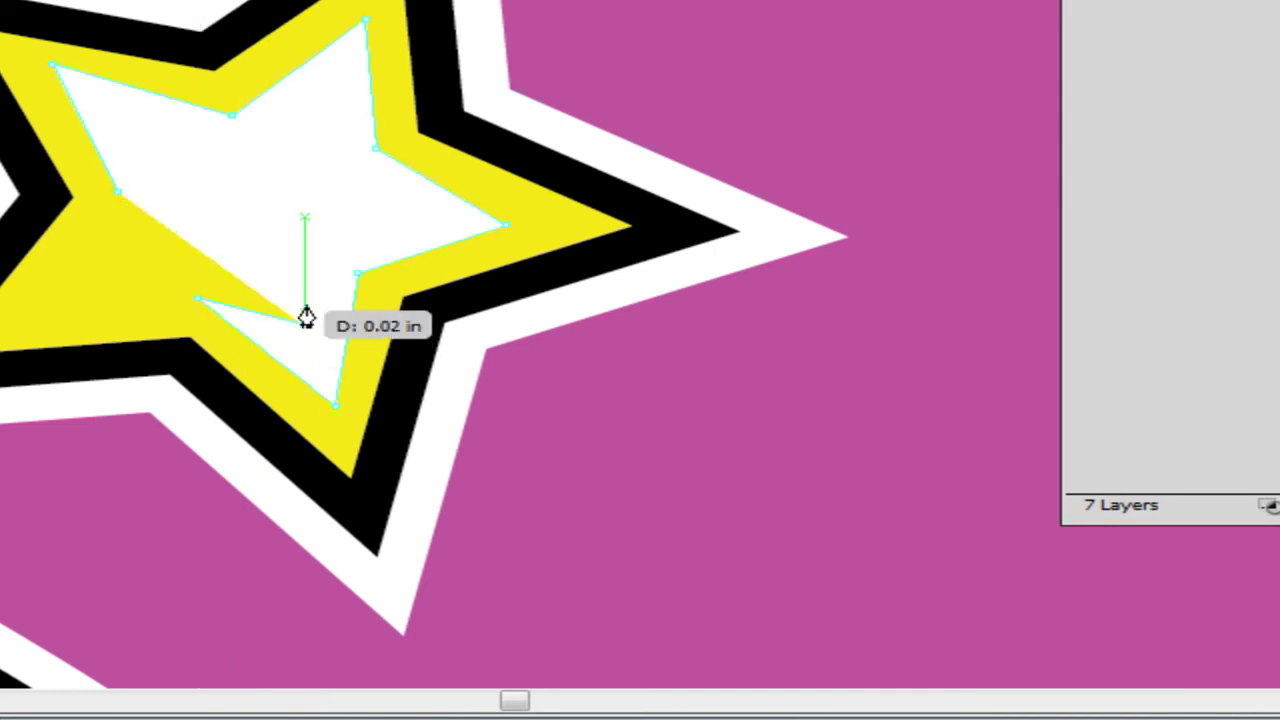
click(304, 236)
click(427, 214)
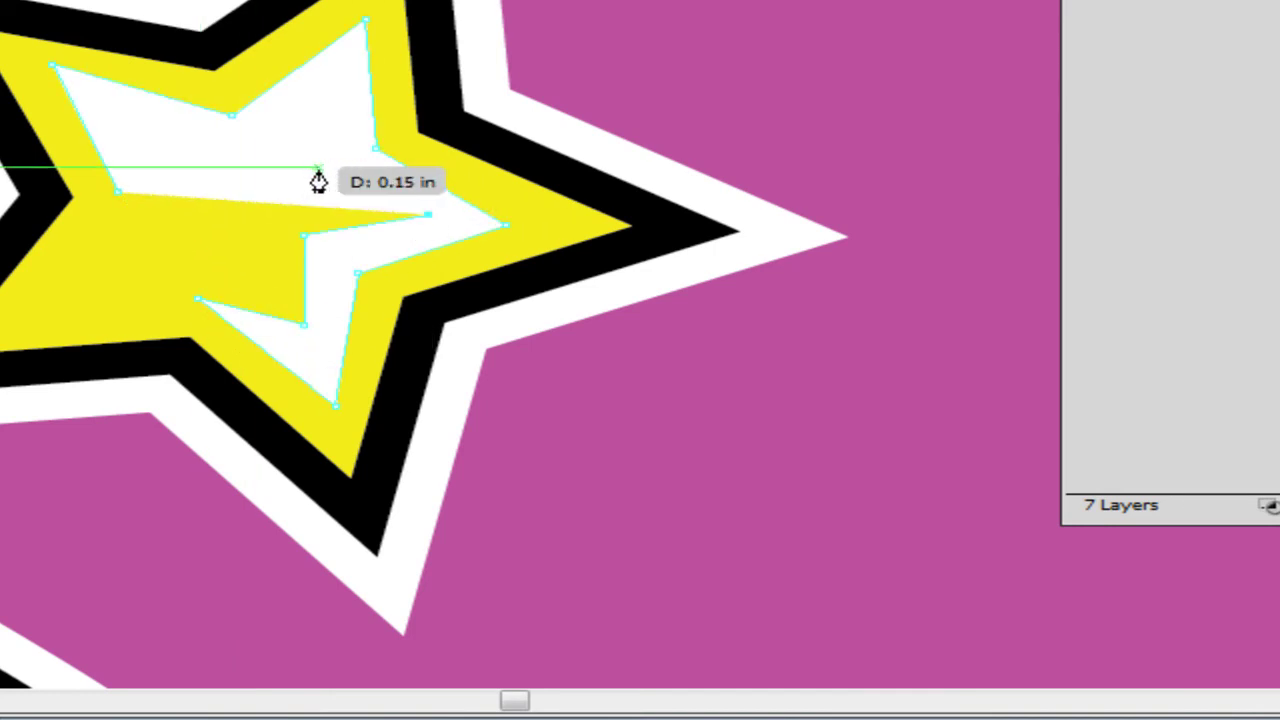
click(322, 173)
click(334, 88)
click(245, 148)
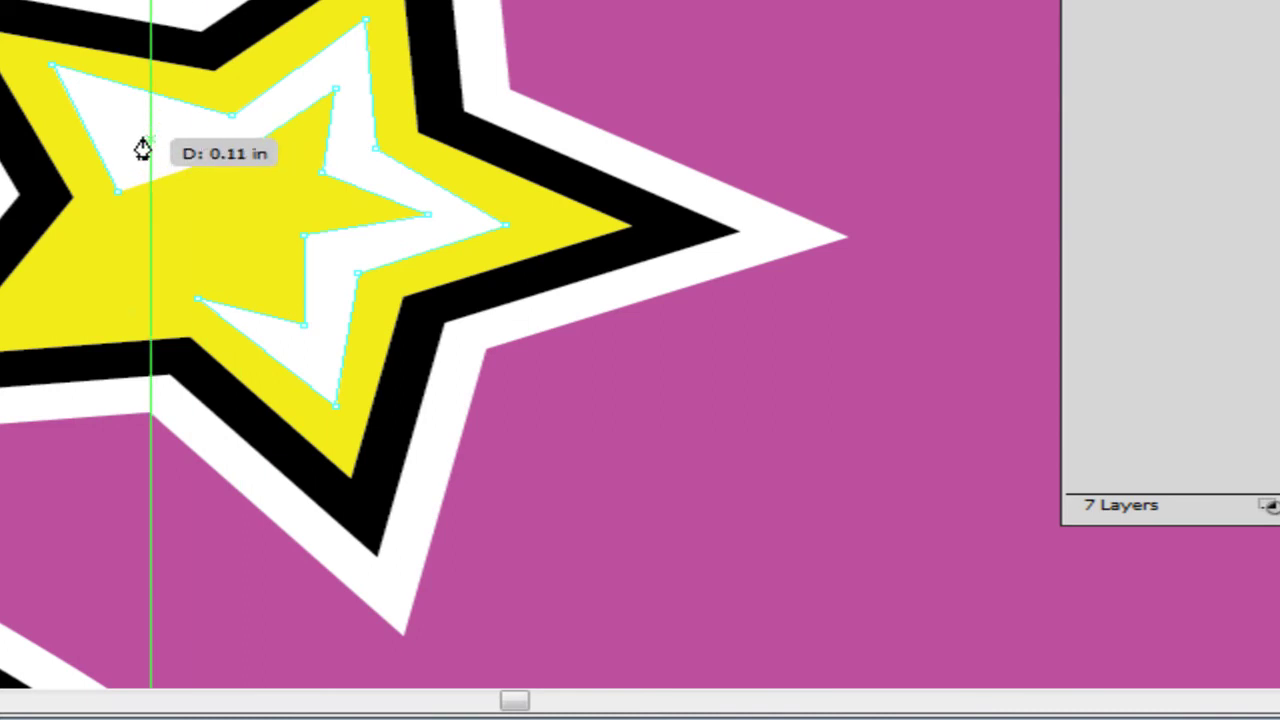
click(128, 122)
click(120, 196)
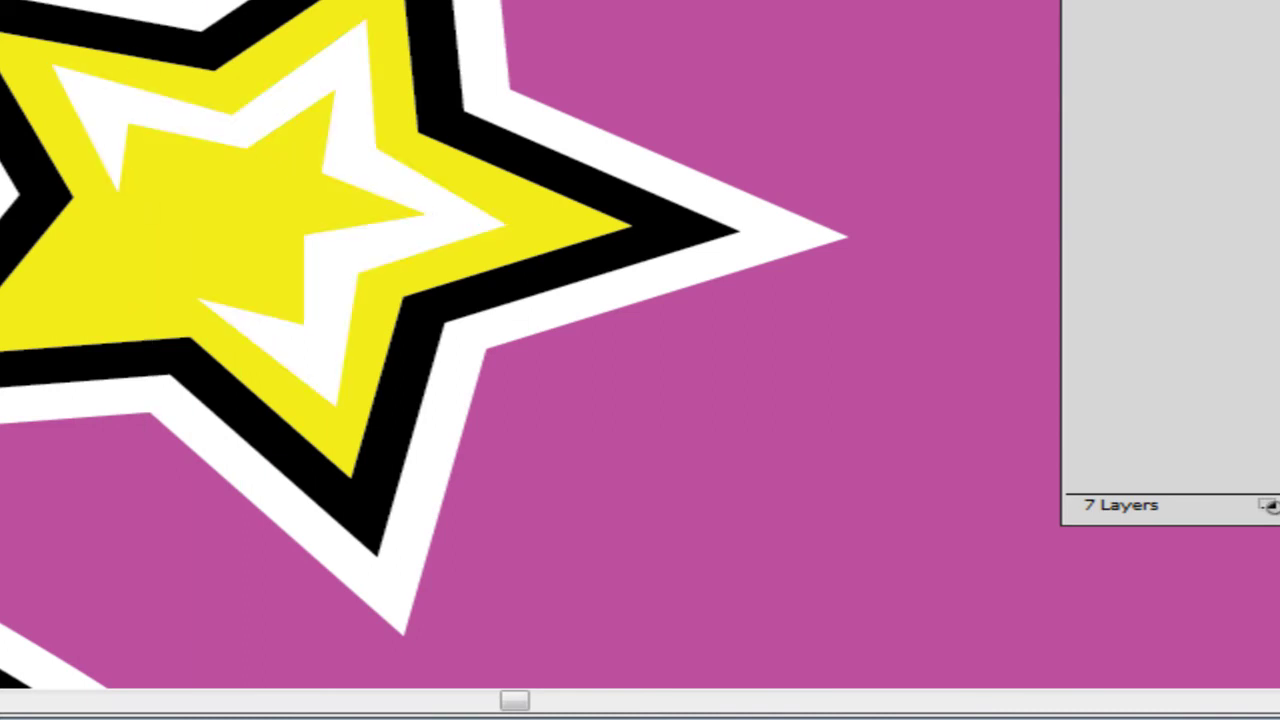
Step: Start a white Pen highlight at the right end of the torn grey metal band, tracing its bottom edge and up its right side
key(ctrl+minus)
key(ctrl+minus)
key(ctrl+minus)
key(ctrl+minus)
key(ctrl+minus)
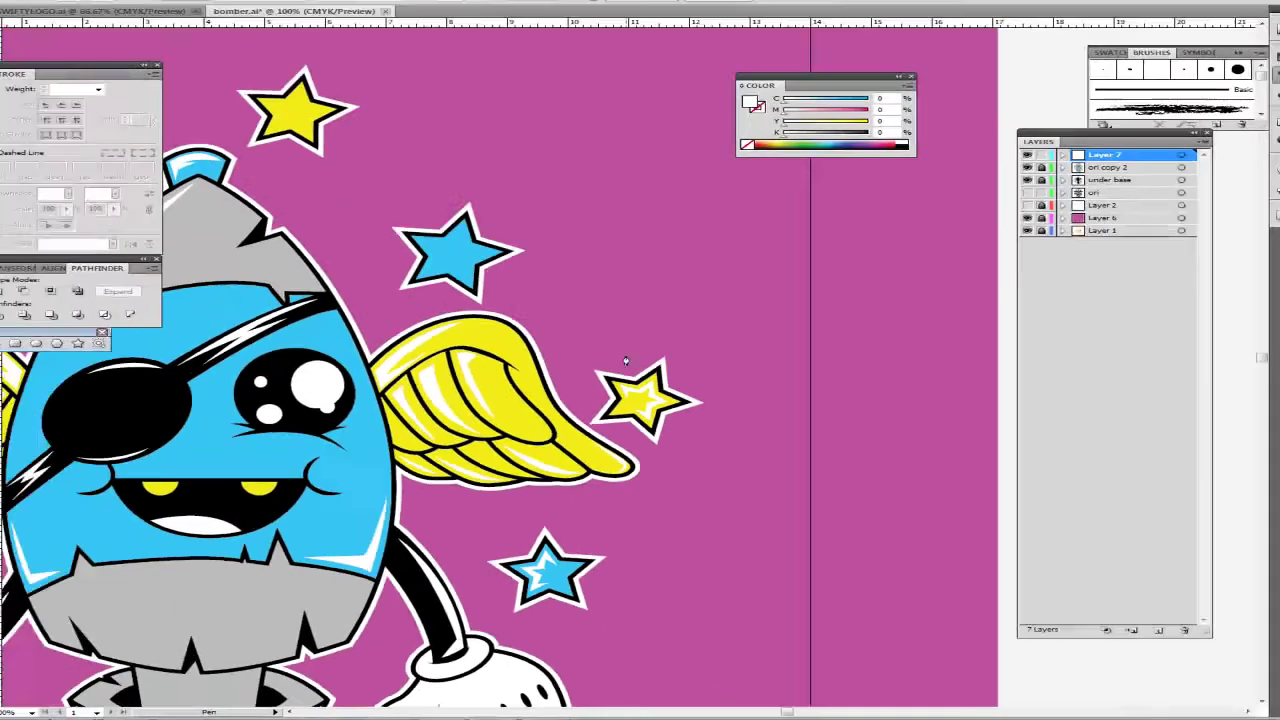
drag(447, 428, 585, 386)
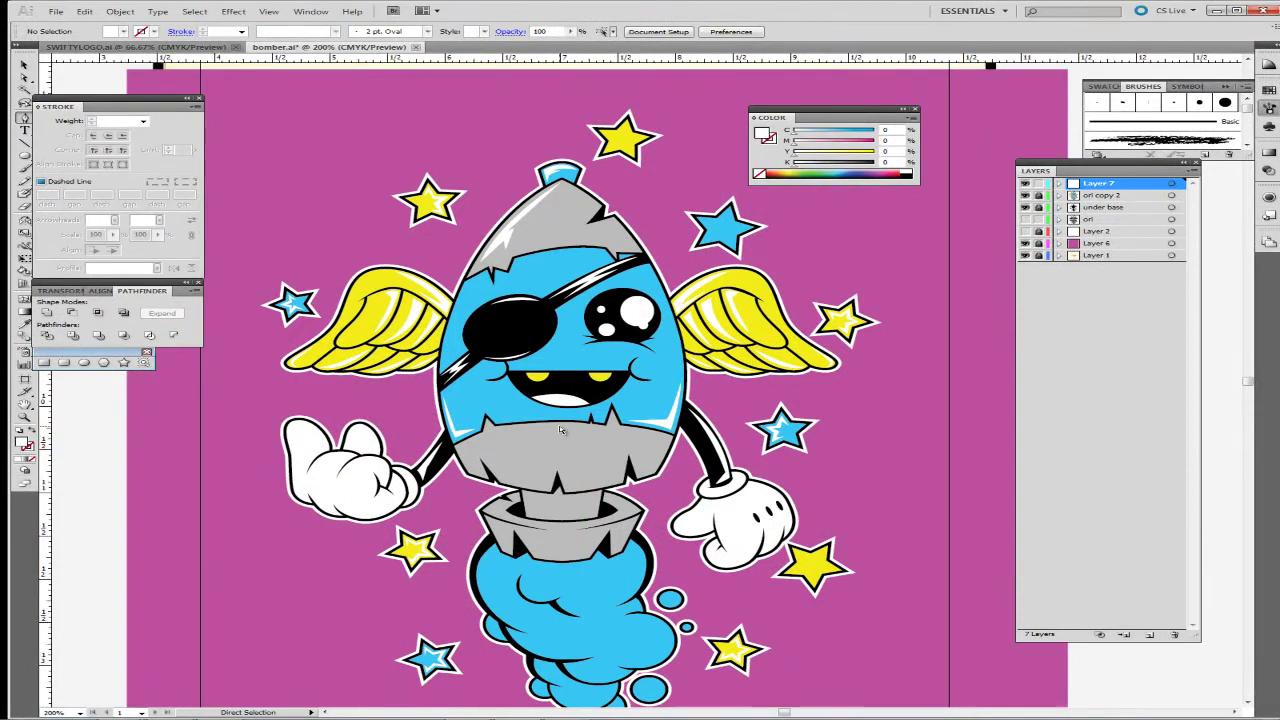
key(p)
key(ctrl+plus)
key(ctrl+plus)
key(ctrl+plus)
key(ctrl+plus)
scroll(583, 437, down, 3)
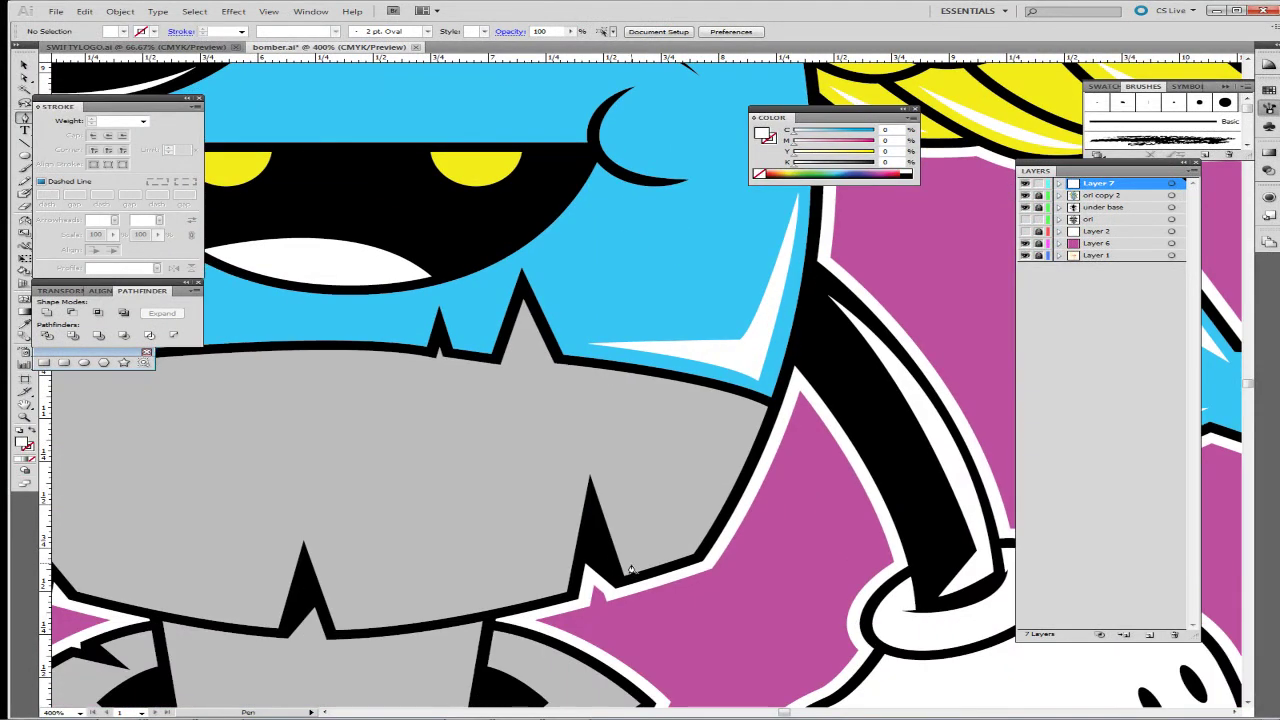
click(634, 558)
drag(704, 546, 730, 479)
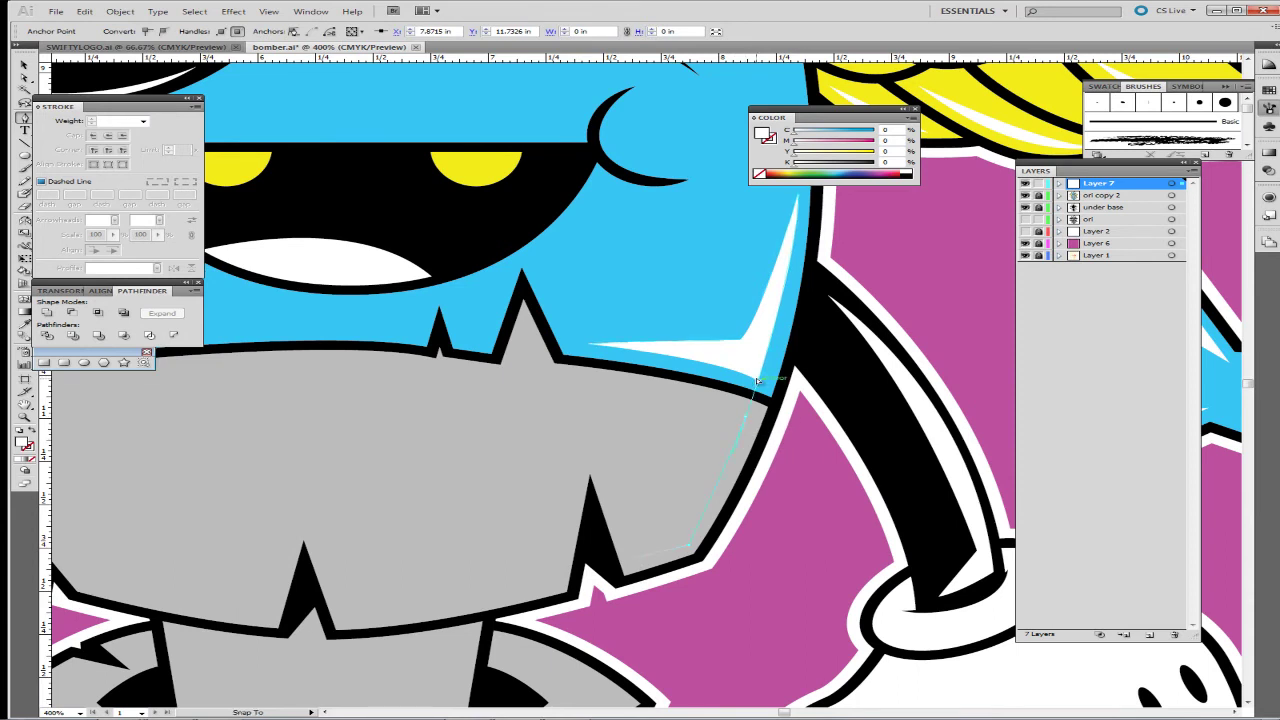
drag(757, 381, 762, 427)
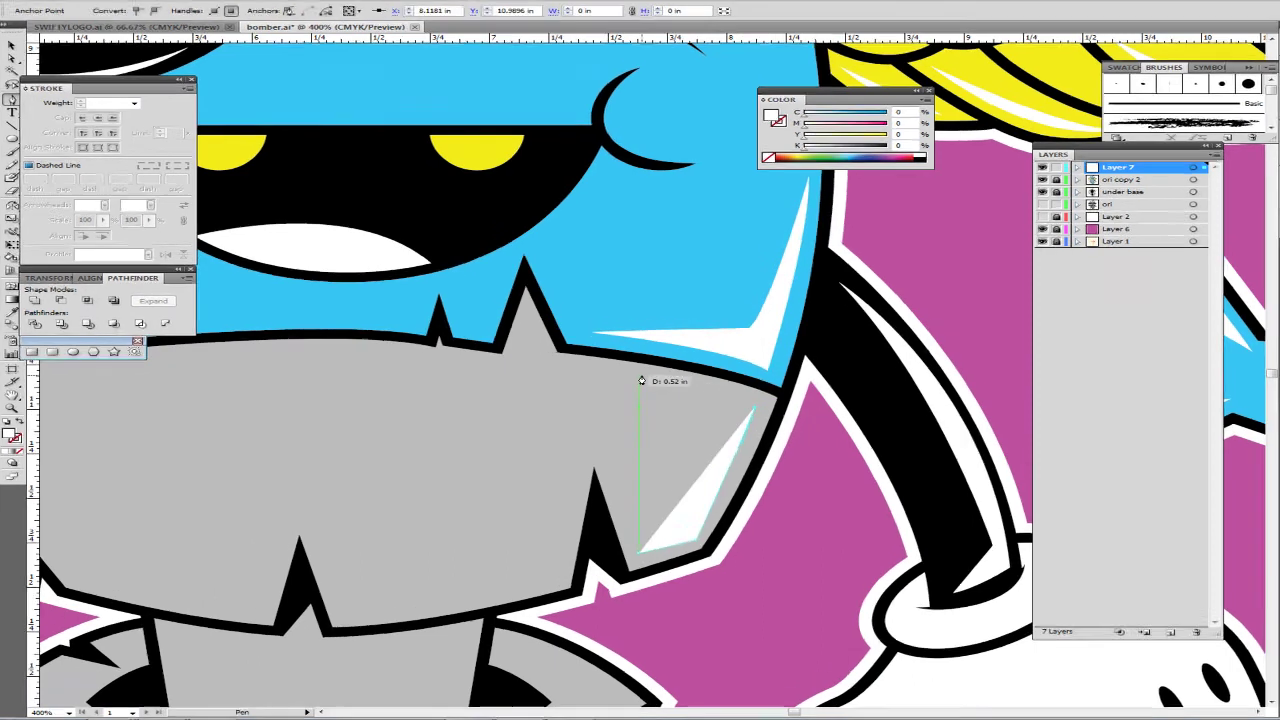
Step: Extend the band's right-end highlight along the upper edge, draw its inner edge back to the starting point, close it and deselect
click(634, 387)
click(704, 434)
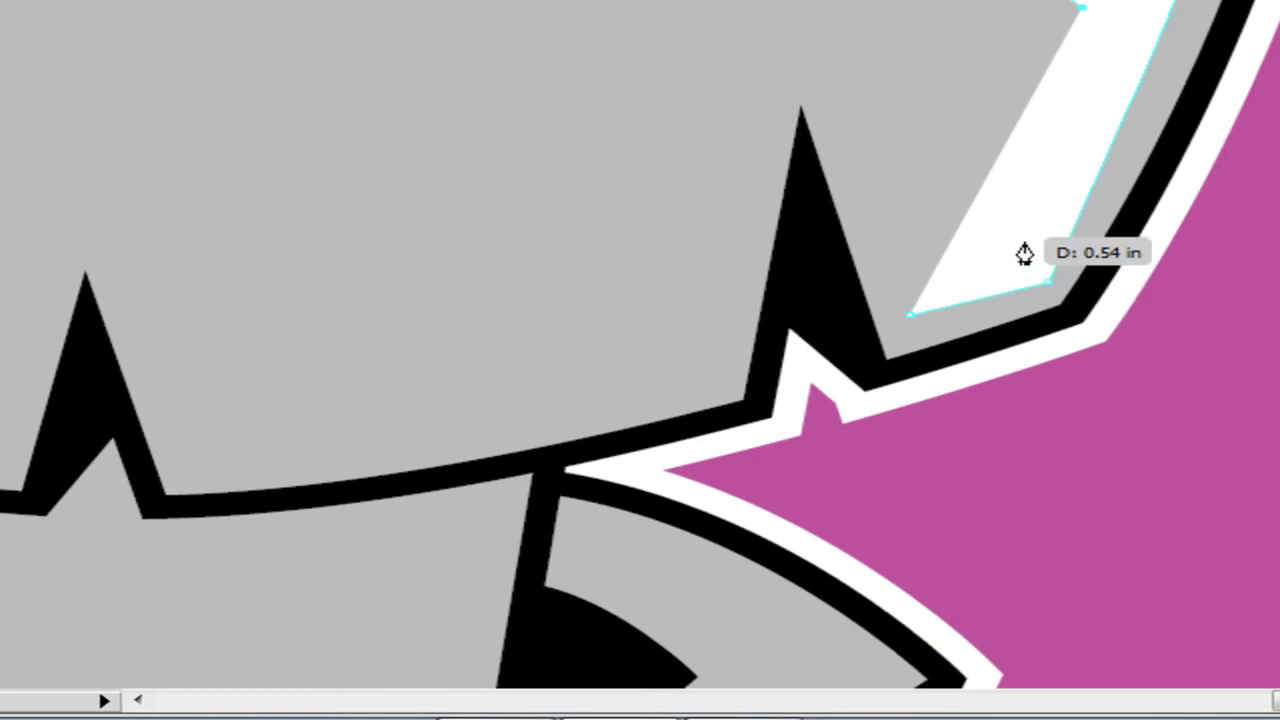
click(998, 253)
click(909, 316)
ctrl+click(1035, 493)
Step: Draw a white angled Pen highlight along the right side of the grey band's left crack and its bottom edge, then deselect it
drag(254, 548, 977, 477)
drag(689, 439, 977, 480)
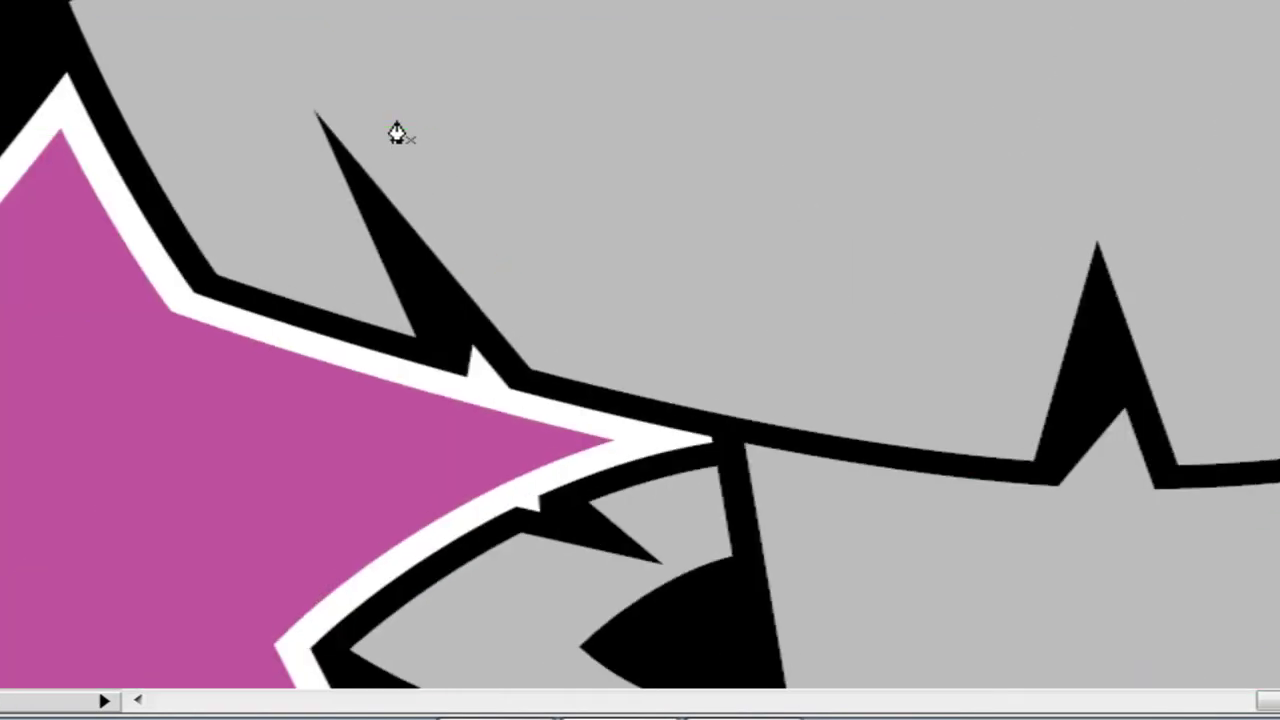
drag(349, 96, 556, 358)
click(553, 352)
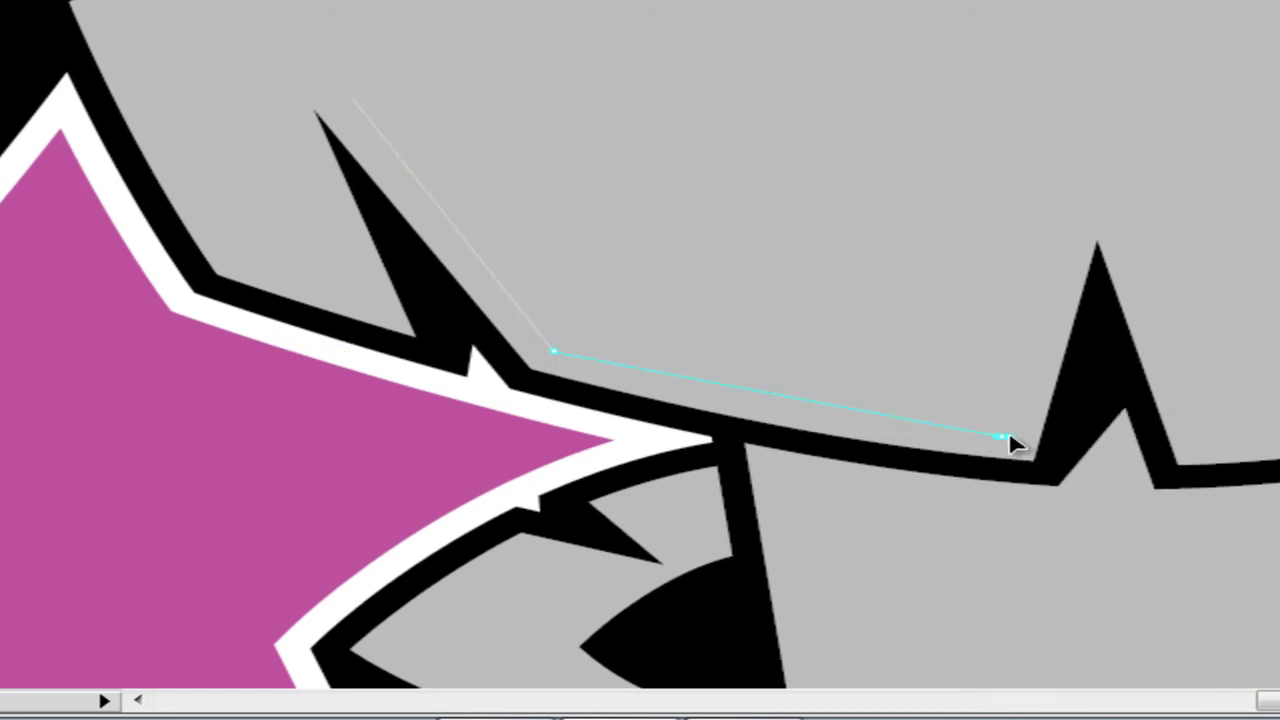
drag(1045, 443, 1049, 444)
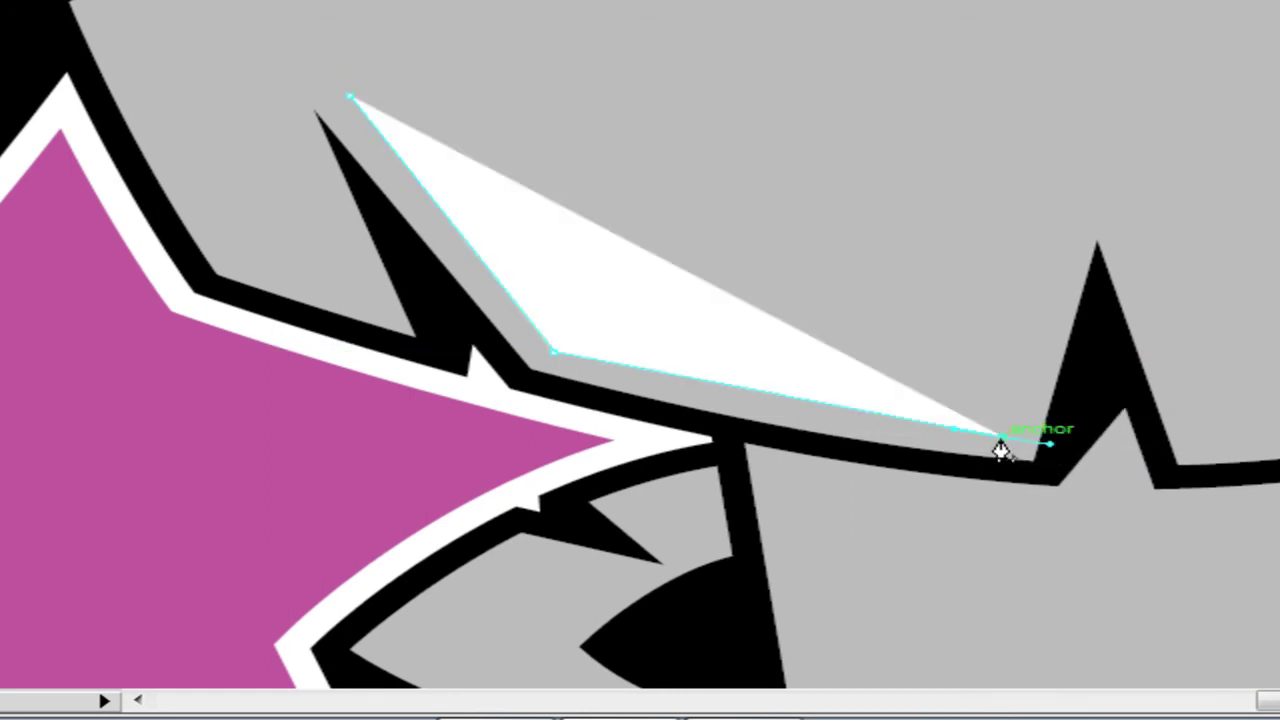
click(565, 304)
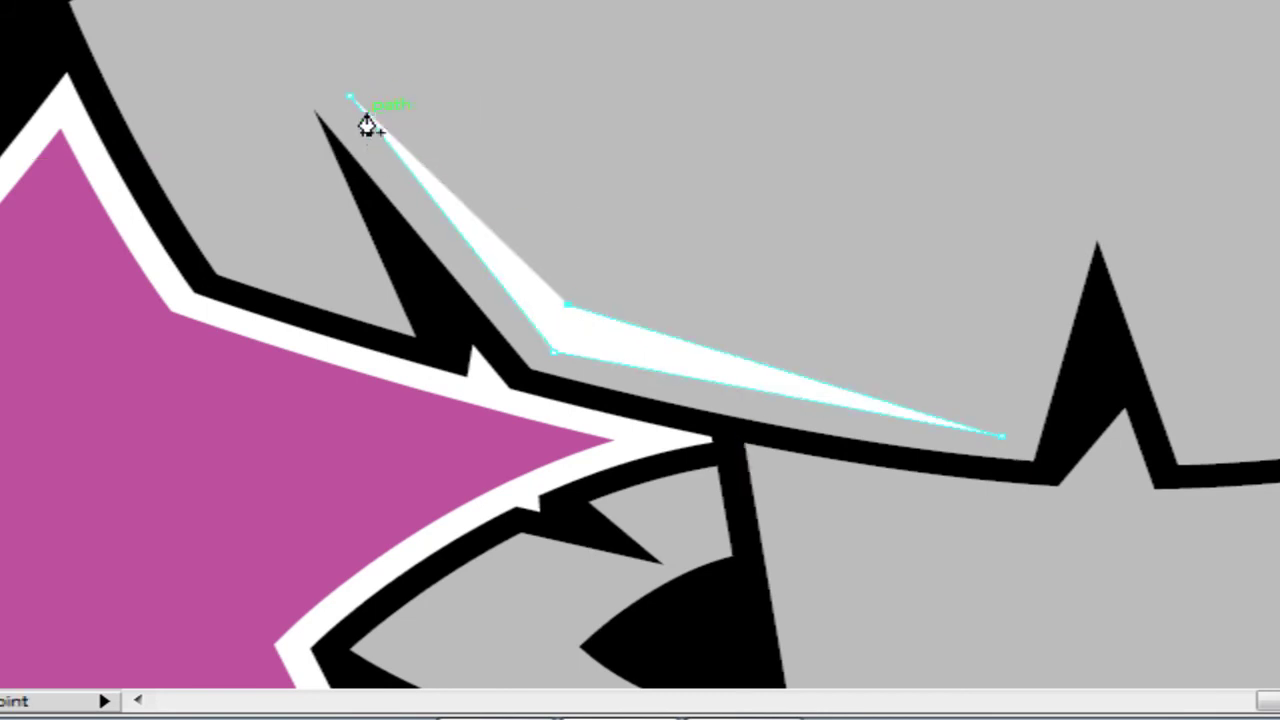
click(350, 100)
ctrl+click(310, 440)
Step: Draw a white angled Pen highlight along the right side of the grey band's centre crack and its bottom edge, then deselect it
drag(950, 328, 128, 434)
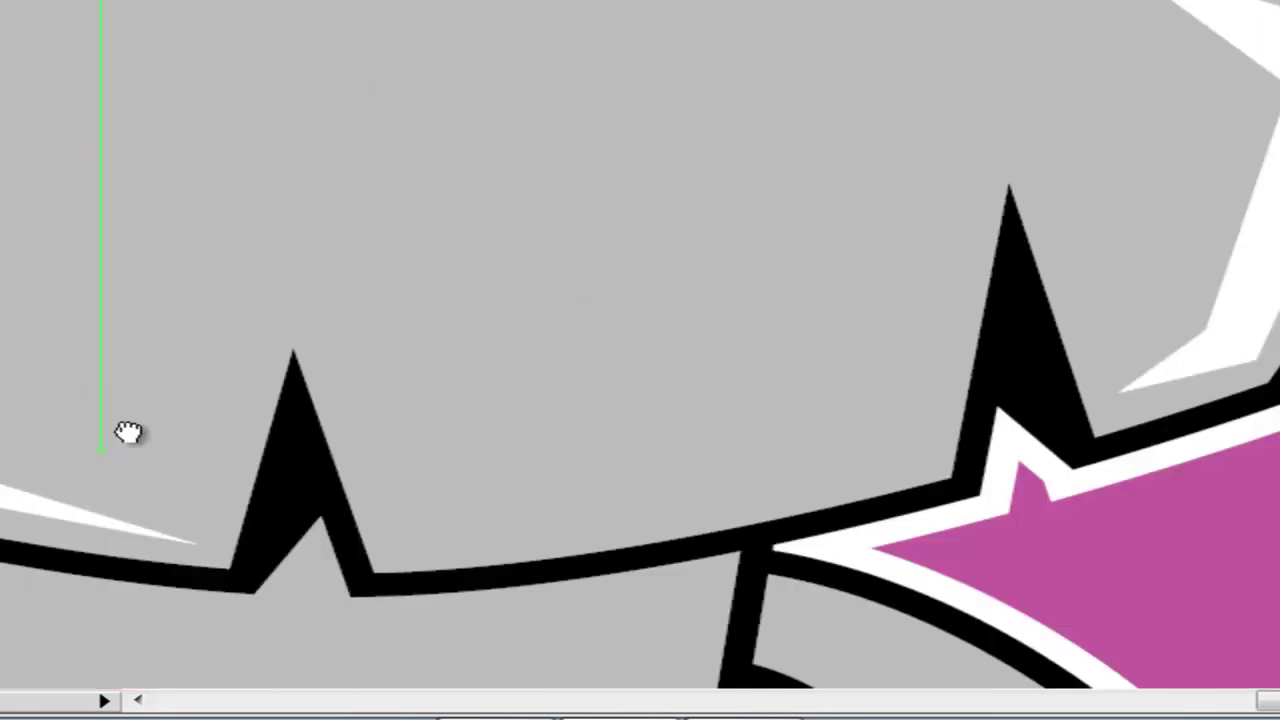
click(289, 297)
click(378, 543)
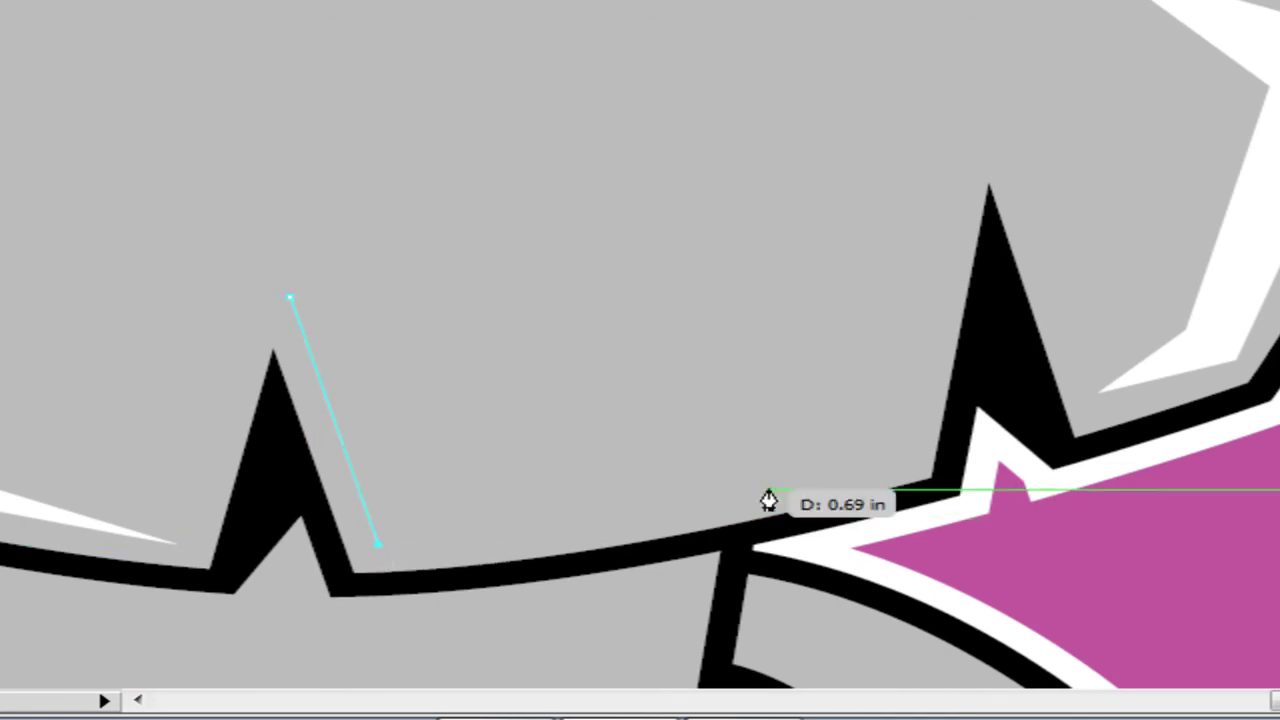
click(903, 461)
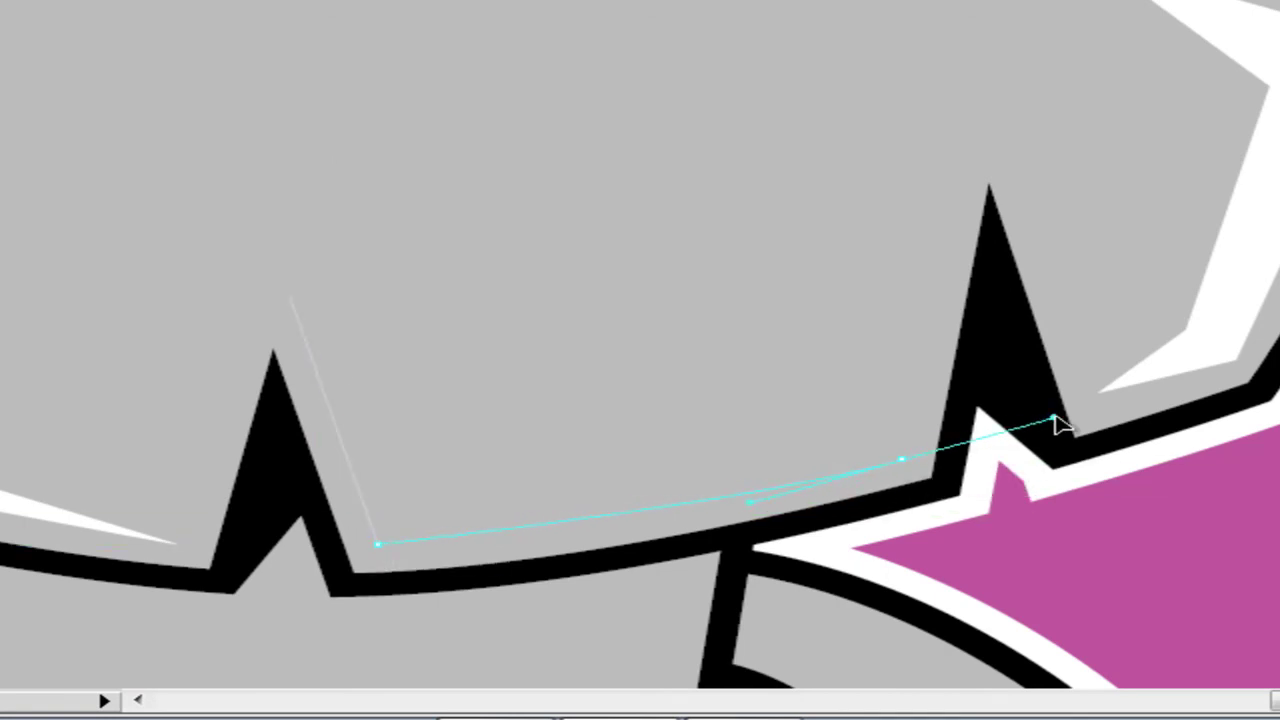
drag(1055, 417, 1054, 417)
click(904, 461)
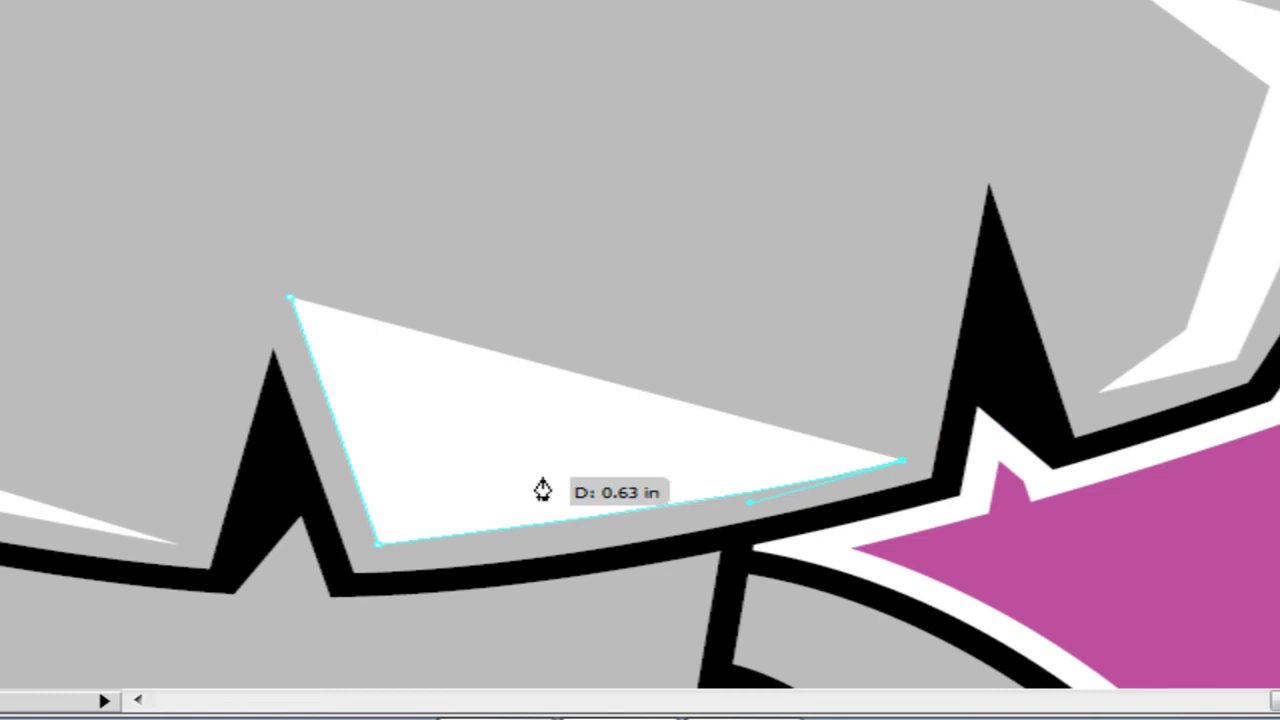
click(415, 490)
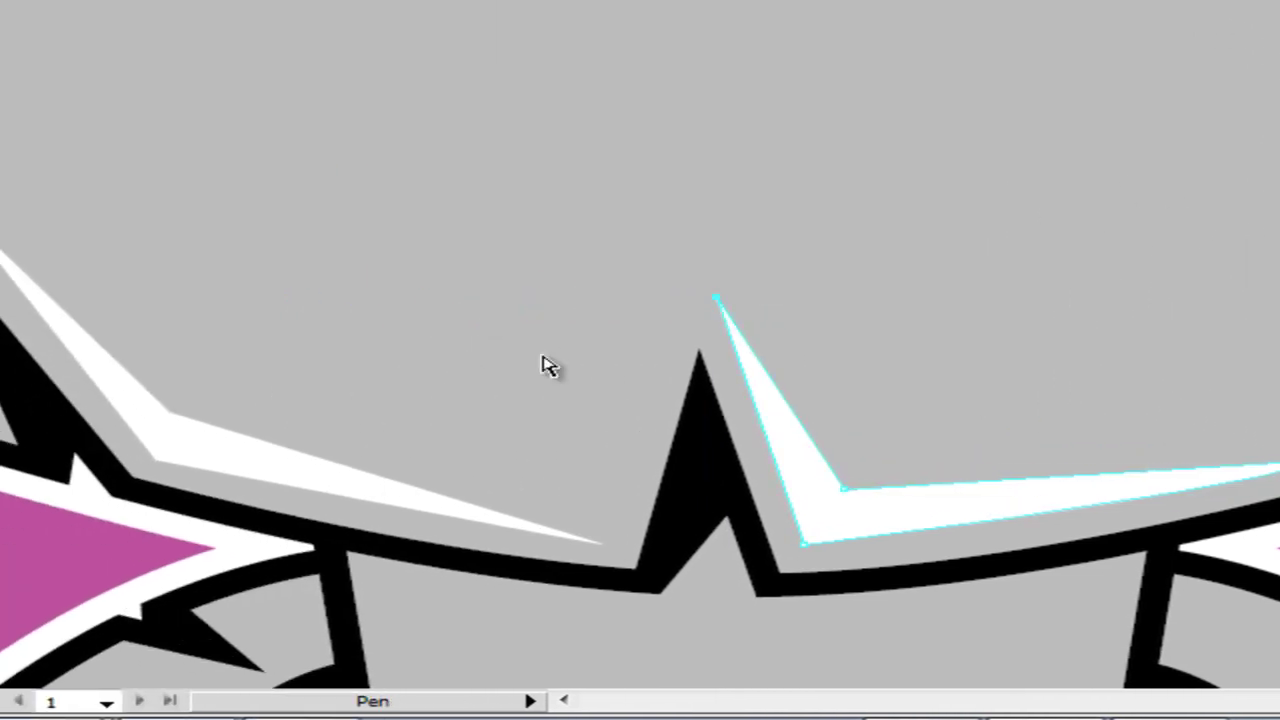
ctrl+click(55, 543)
Step: Draw a white angled Pen highlight inside the grey band's far-left side and lower-left corner, then deselect it
key(space)
drag(126, 442, 681, 328)
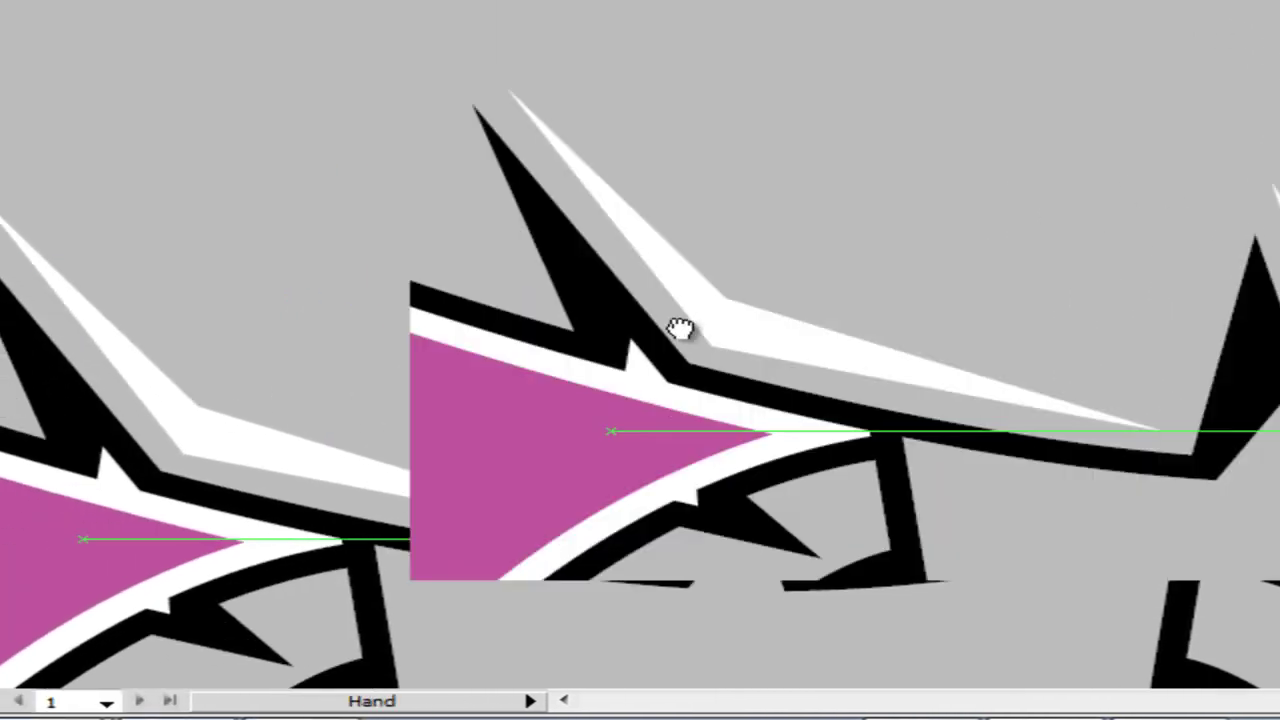
drag(446, 250, 878, 434)
click(687, 188)
click(815, 432)
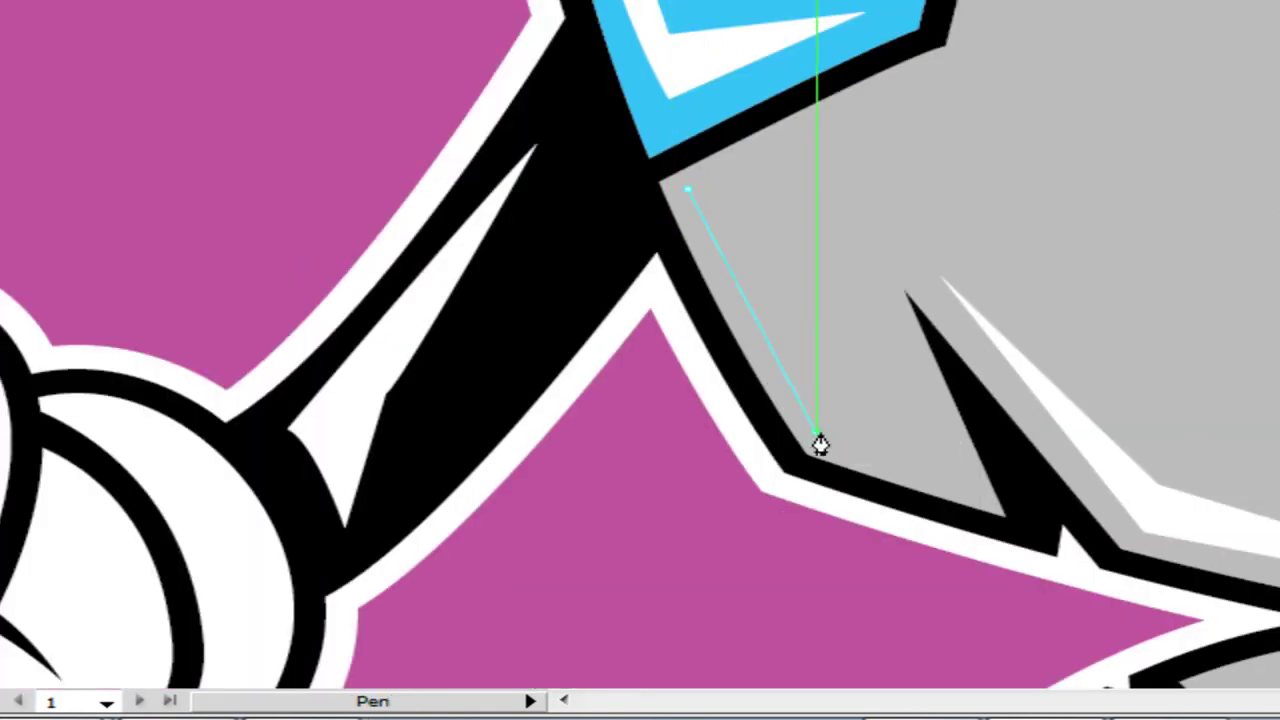
click(965, 483)
click(843, 405)
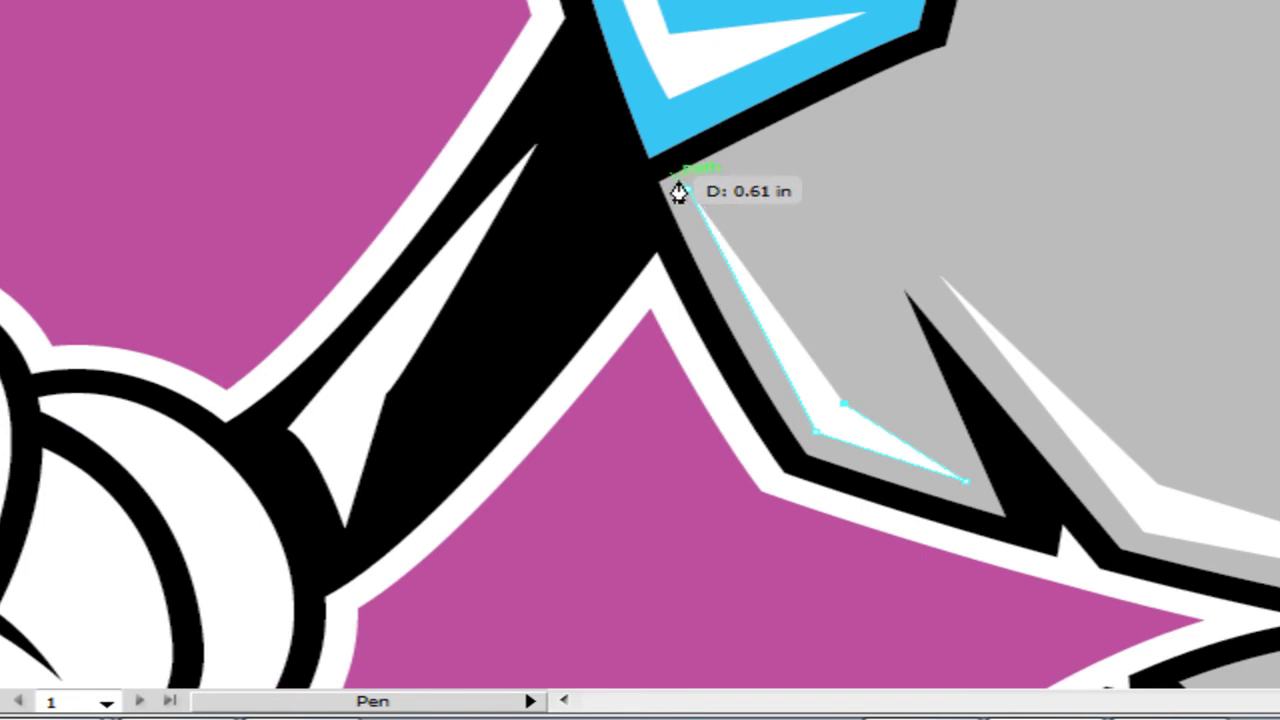
click(688, 190)
ctrl+click(746, 547)
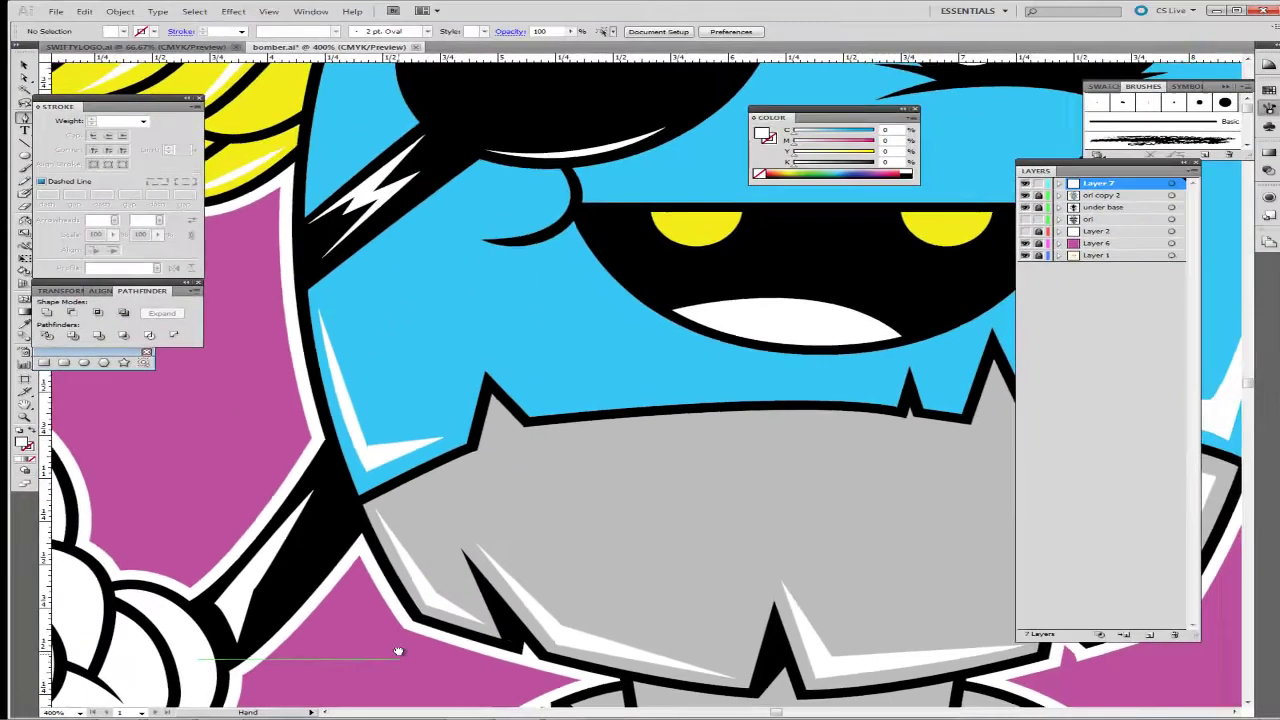
Step: Draw a white Pen highlight along the left and top edges of the lower grey collar's left flap, then deselect it
drag(398, 651, 529, 537)
drag(374, 466, 424, 545)
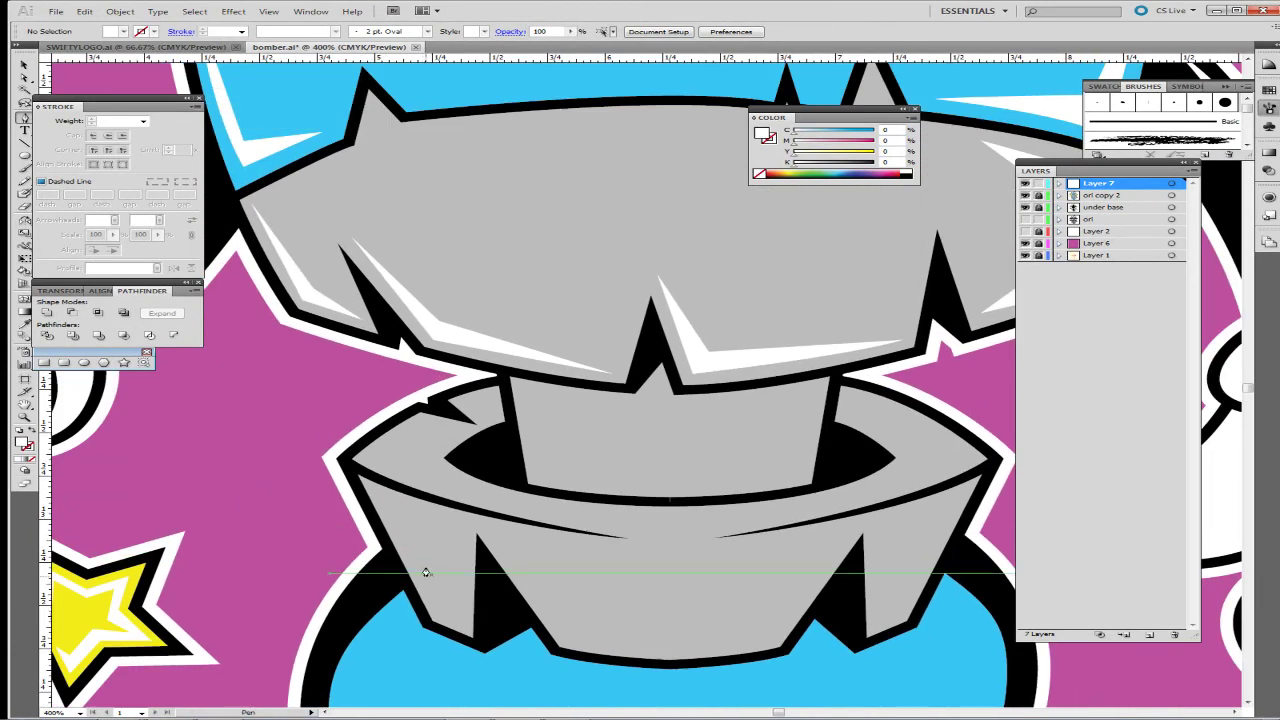
click(377, 483)
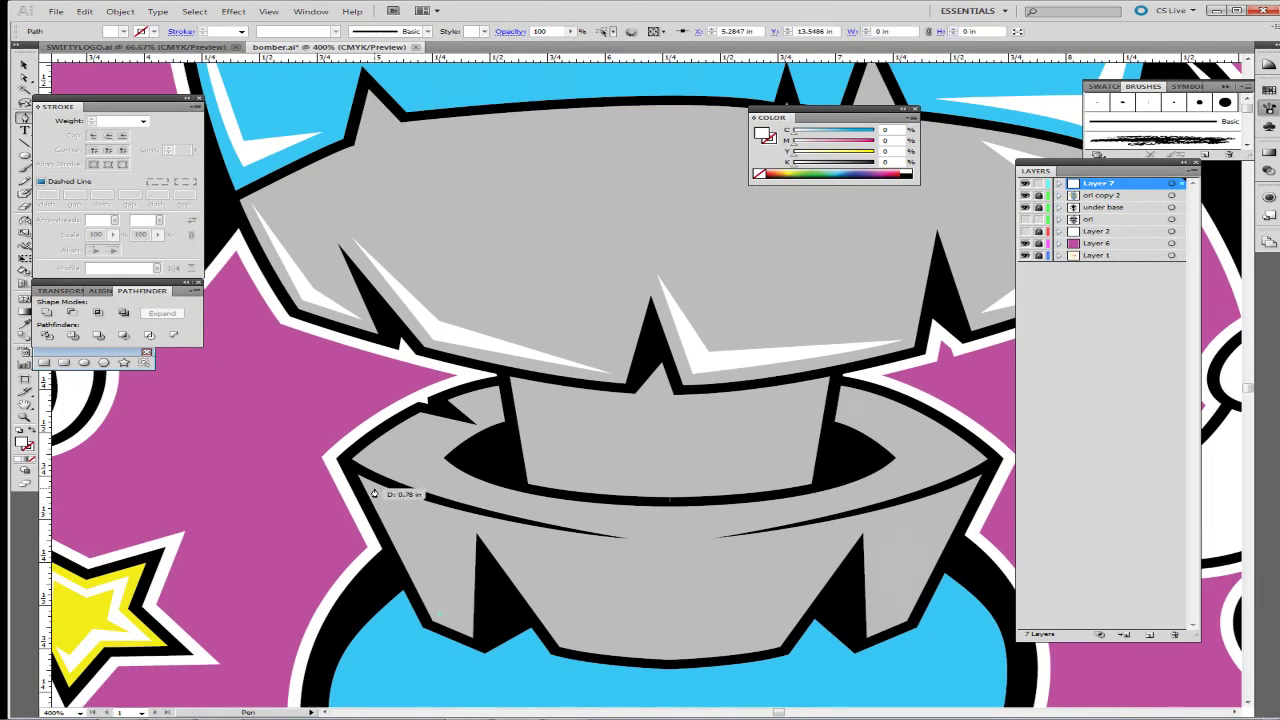
click(427, 521)
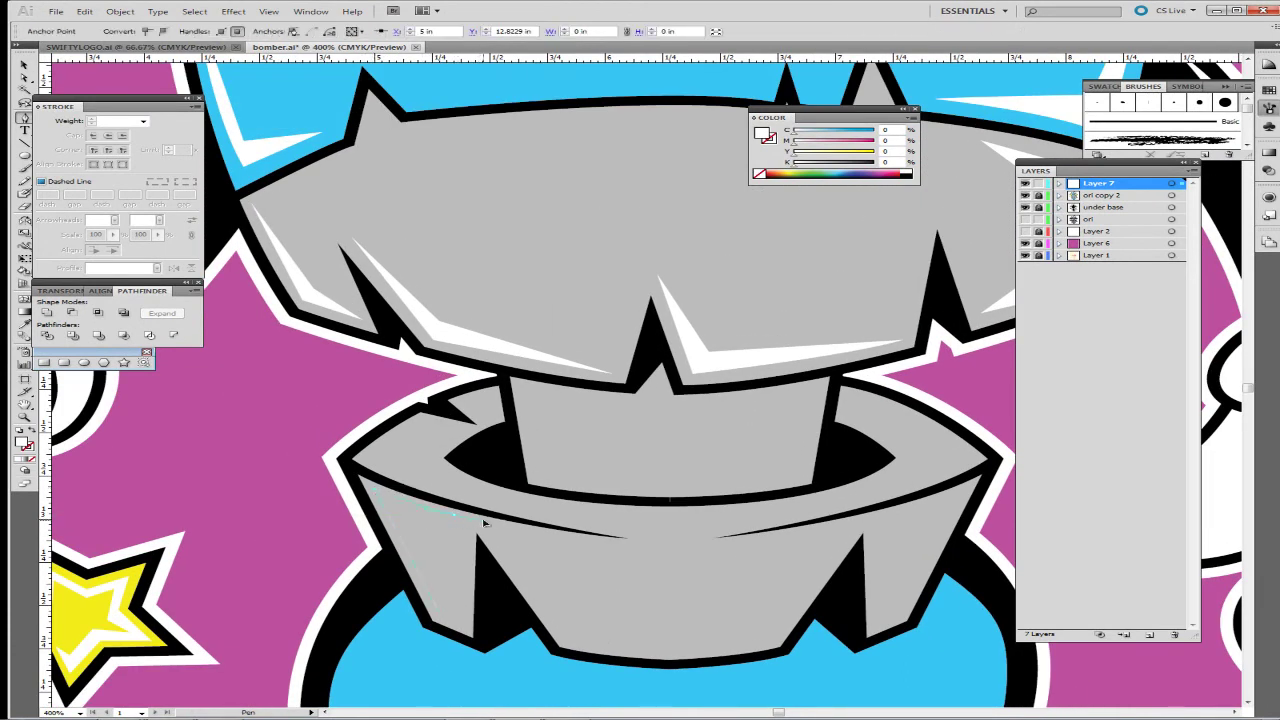
drag(480, 522, 493, 518)
click(455, 515)
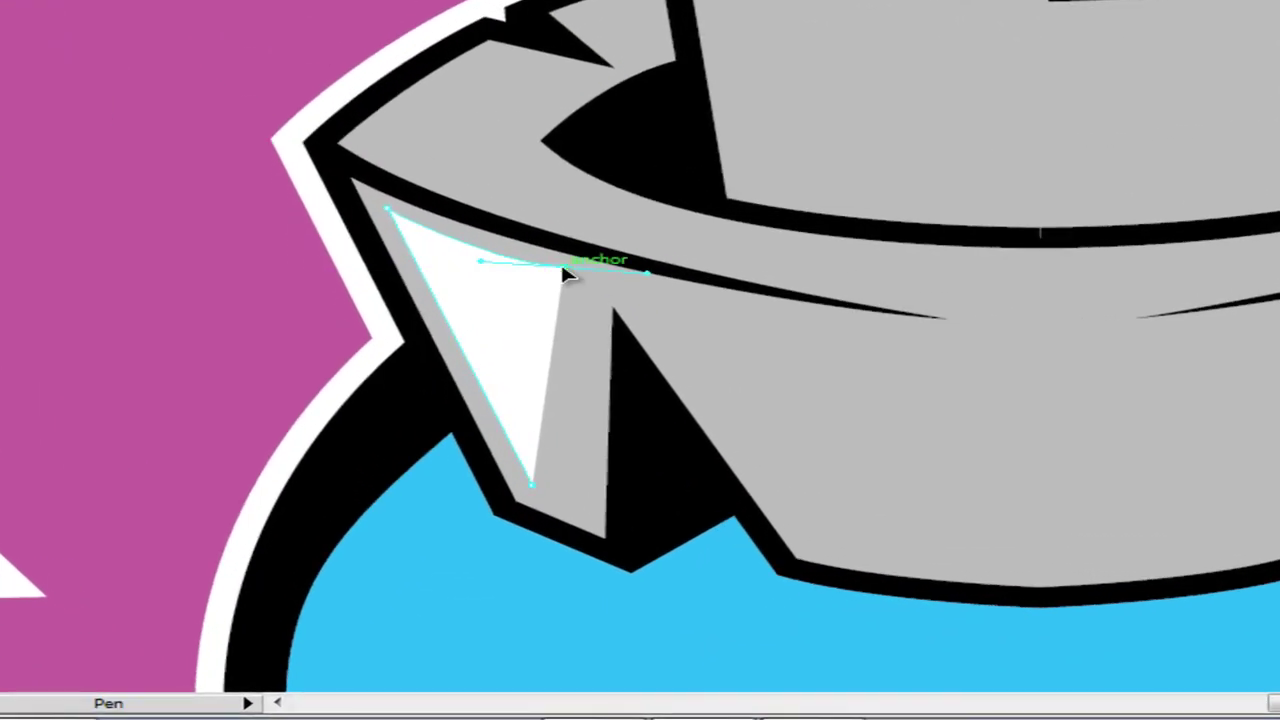
click(452, 270)
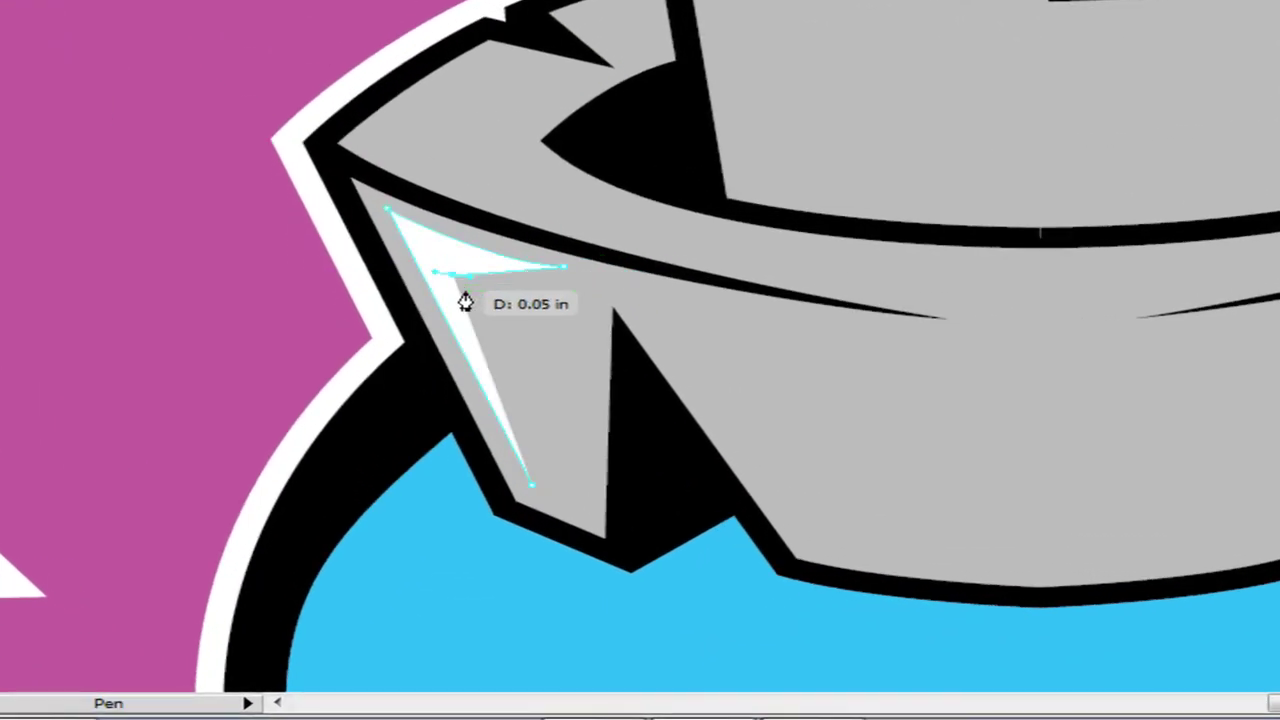
click(532, 483)
ctrl+click(237, 369)
Step: Move the right tip of the left flap's highlight slightly down and right so it follows the rim line, then deselect it
key(space)
drag(755, 308, 375, 350)
ctrl+click(185, 304)
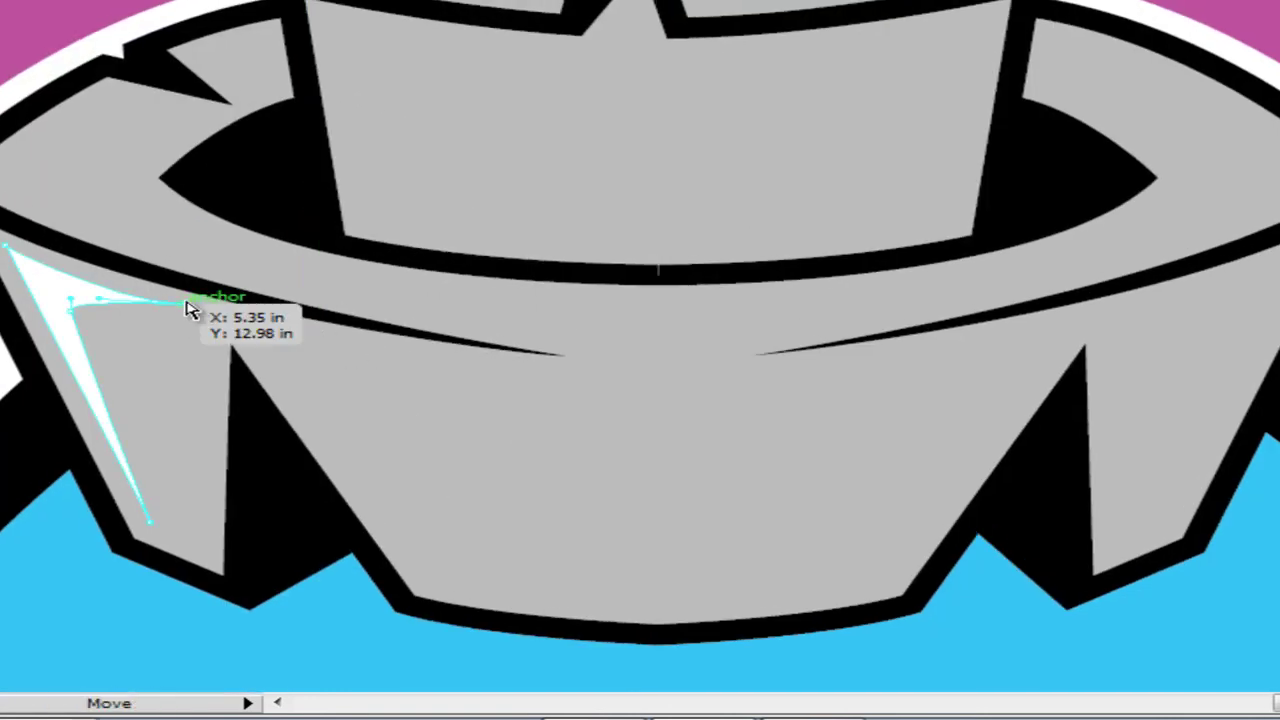
drag(184, 301, 195, 321)
drag(114, 296, 115, 297)
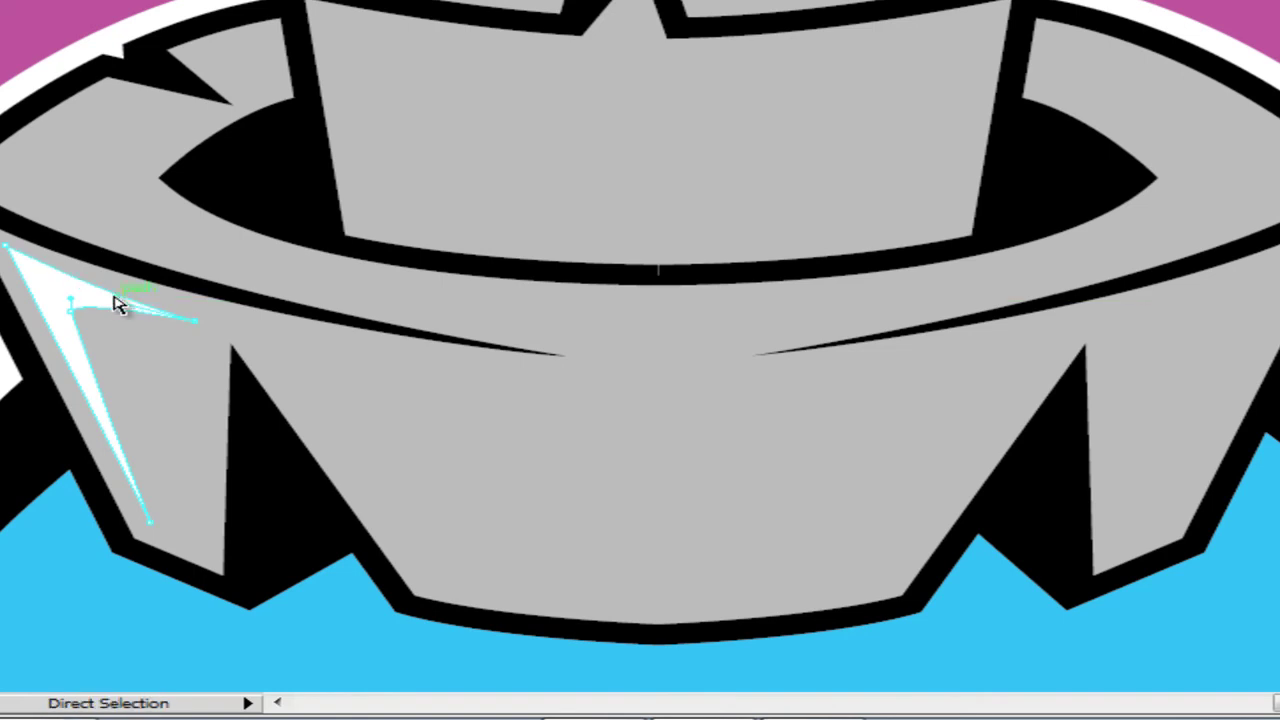
click(387, 371)
Step: Draw a matching white Pen highlight along the right and top edges of the grey collar's right flap
drag(710, 422, 418, 433)
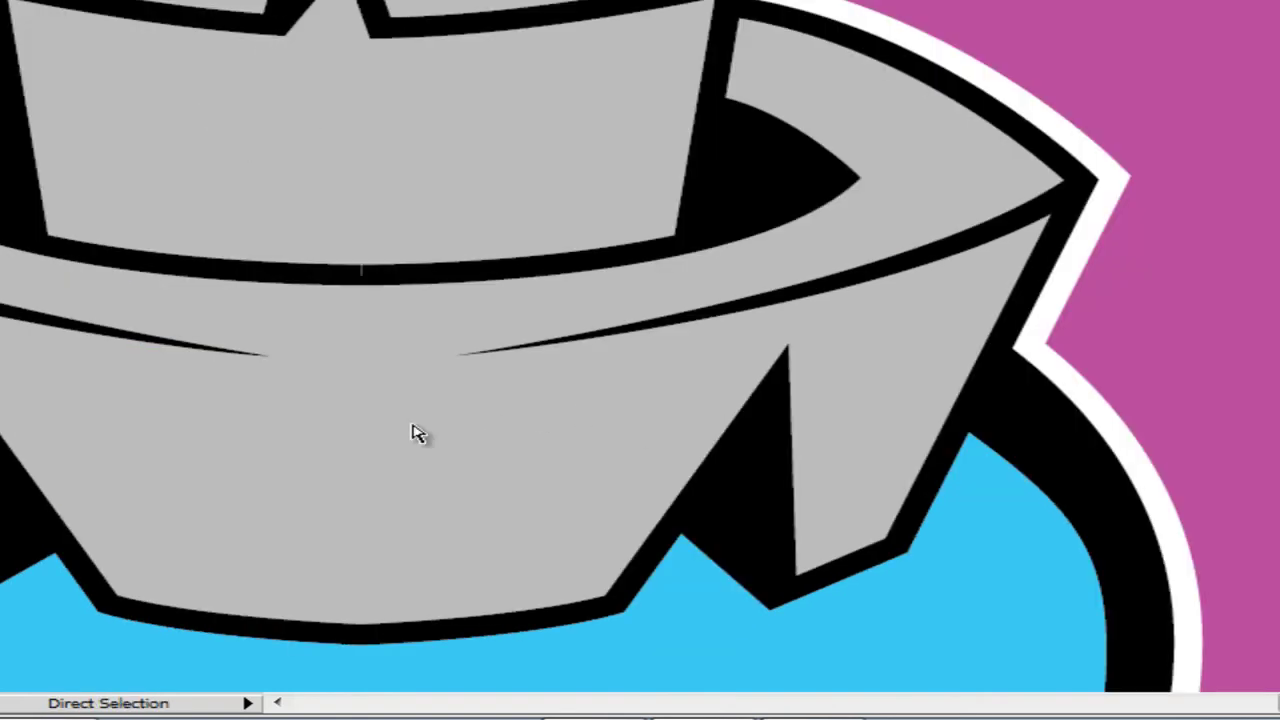
click(877, 522)
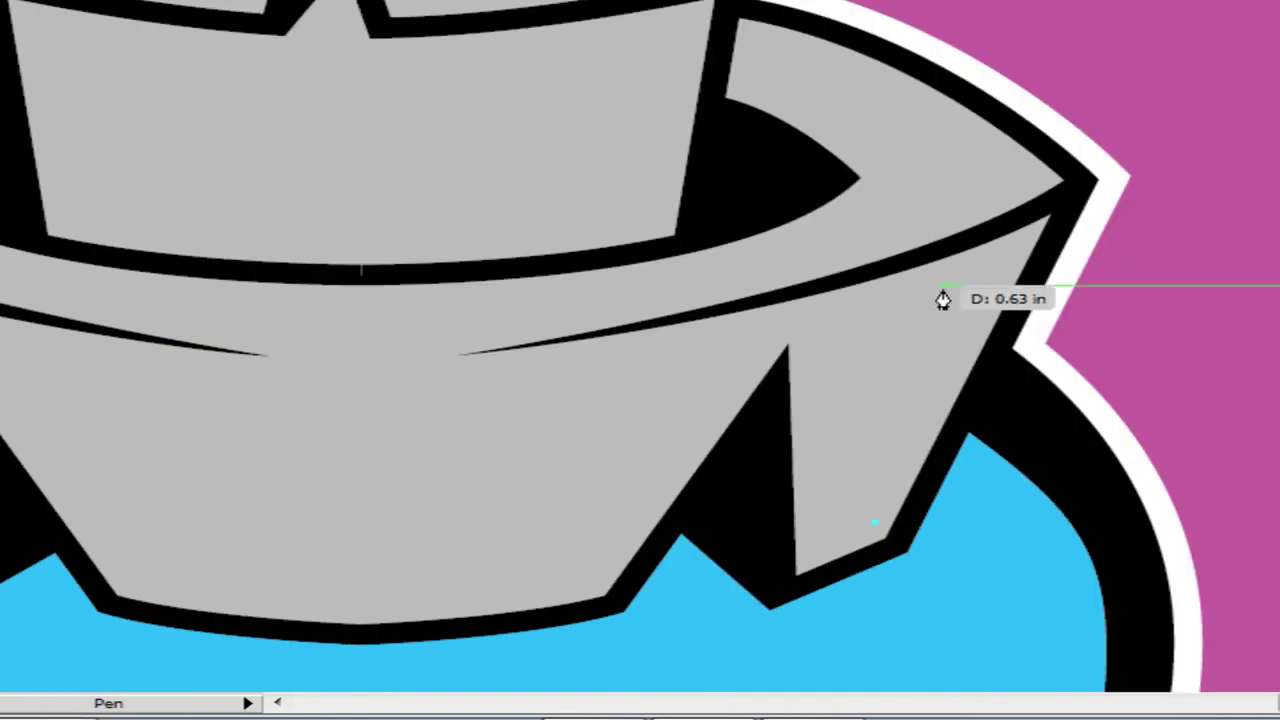
click(1011, 245)
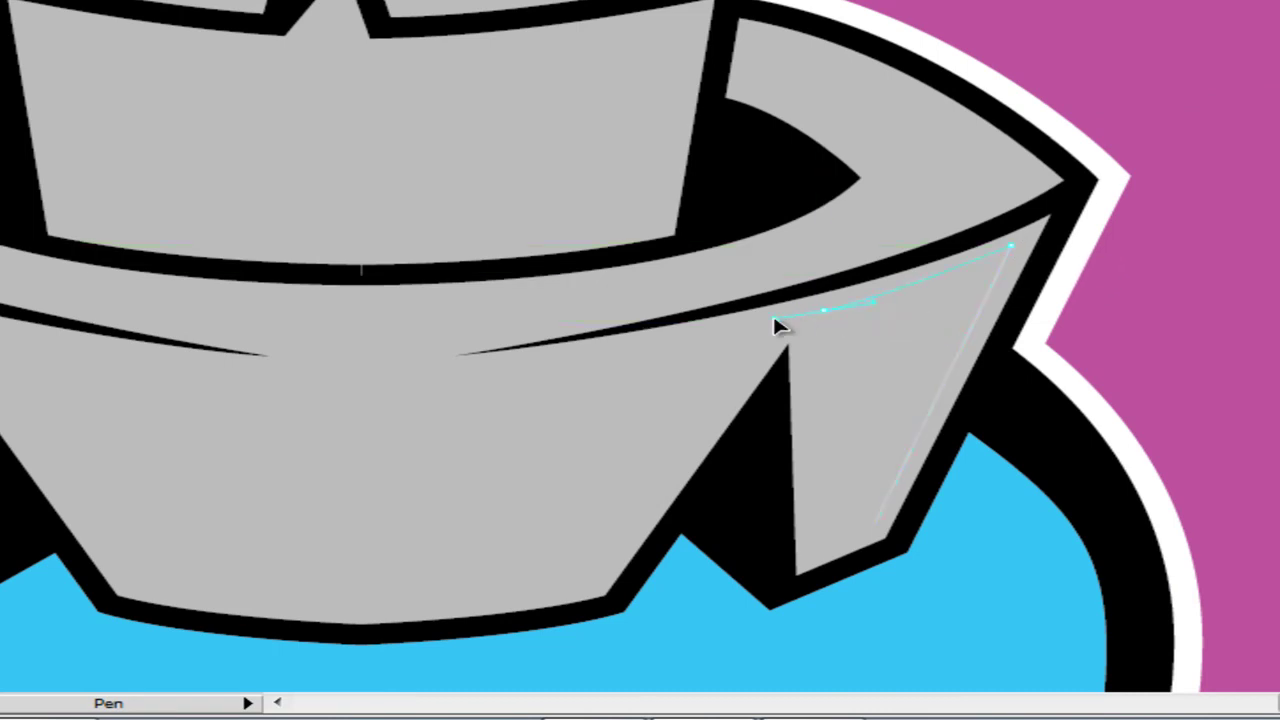
click(822, 312)
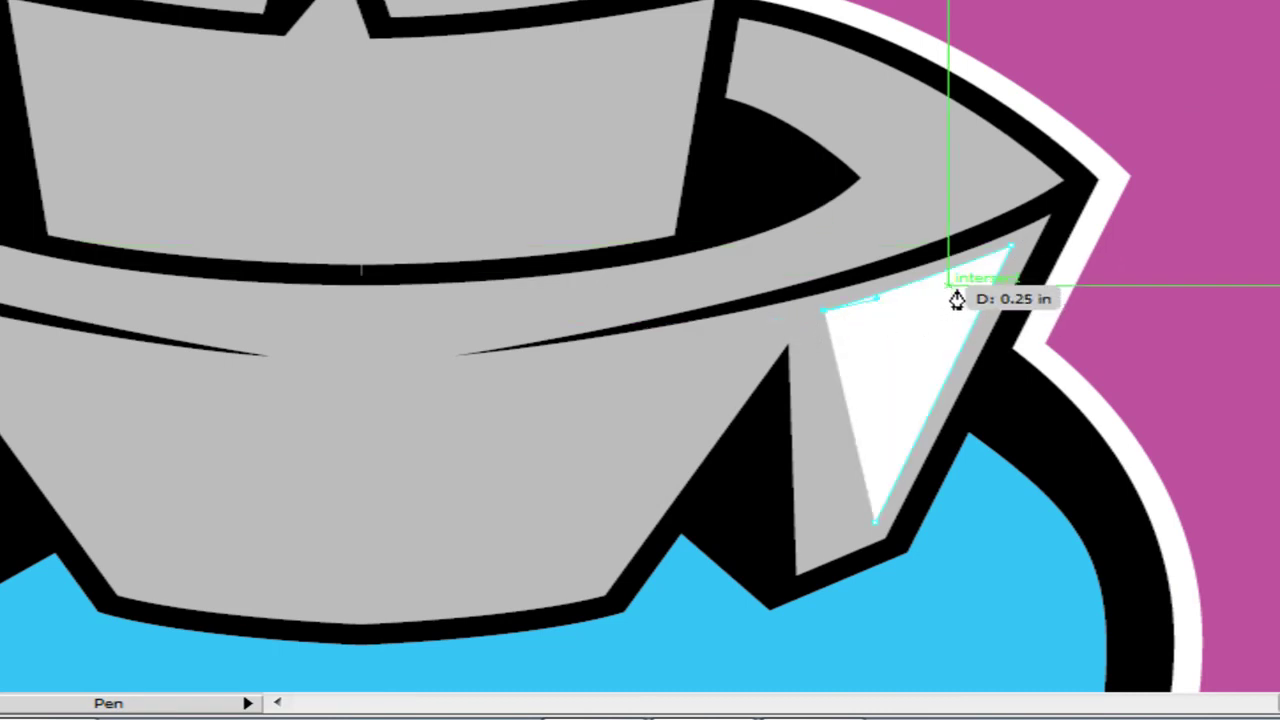
click(1012, 289)
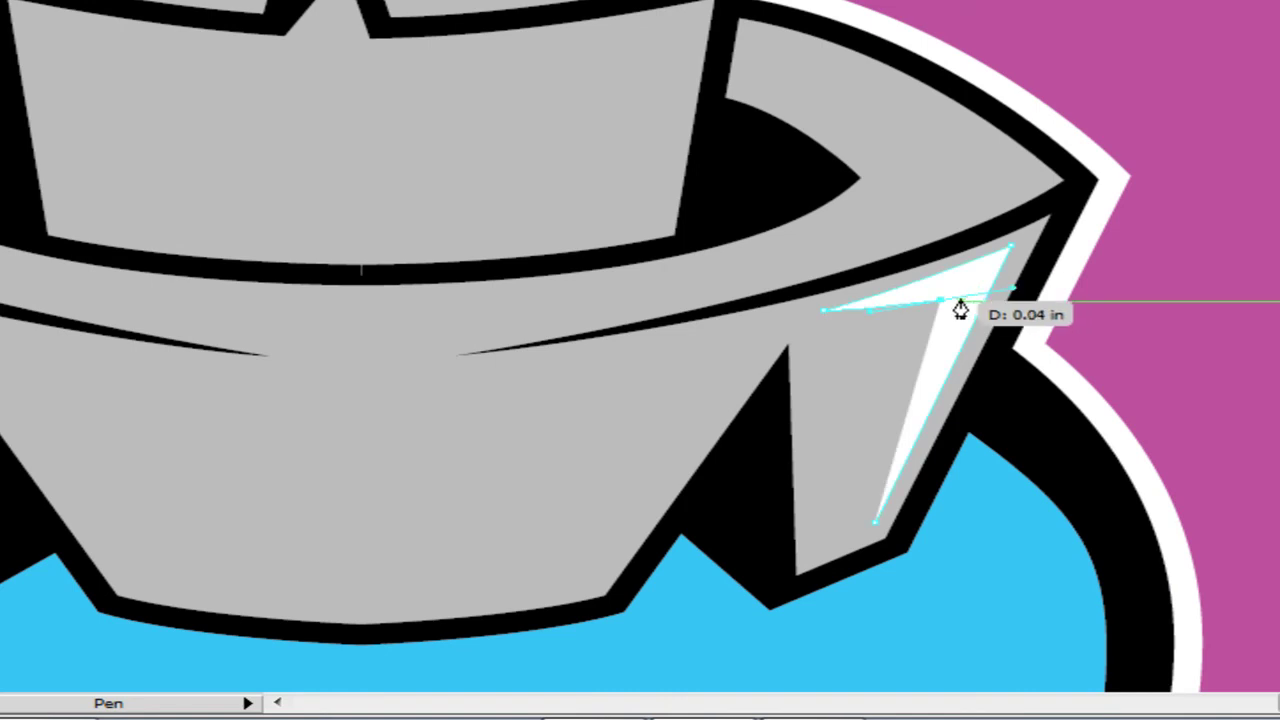
click(874, 522)
key(a)
Step: Draw a white Pen highlight along the left and bottom edges of the grey collar's centre panel, then deselect it
key(space)
drag(766, 386, 767, 338)
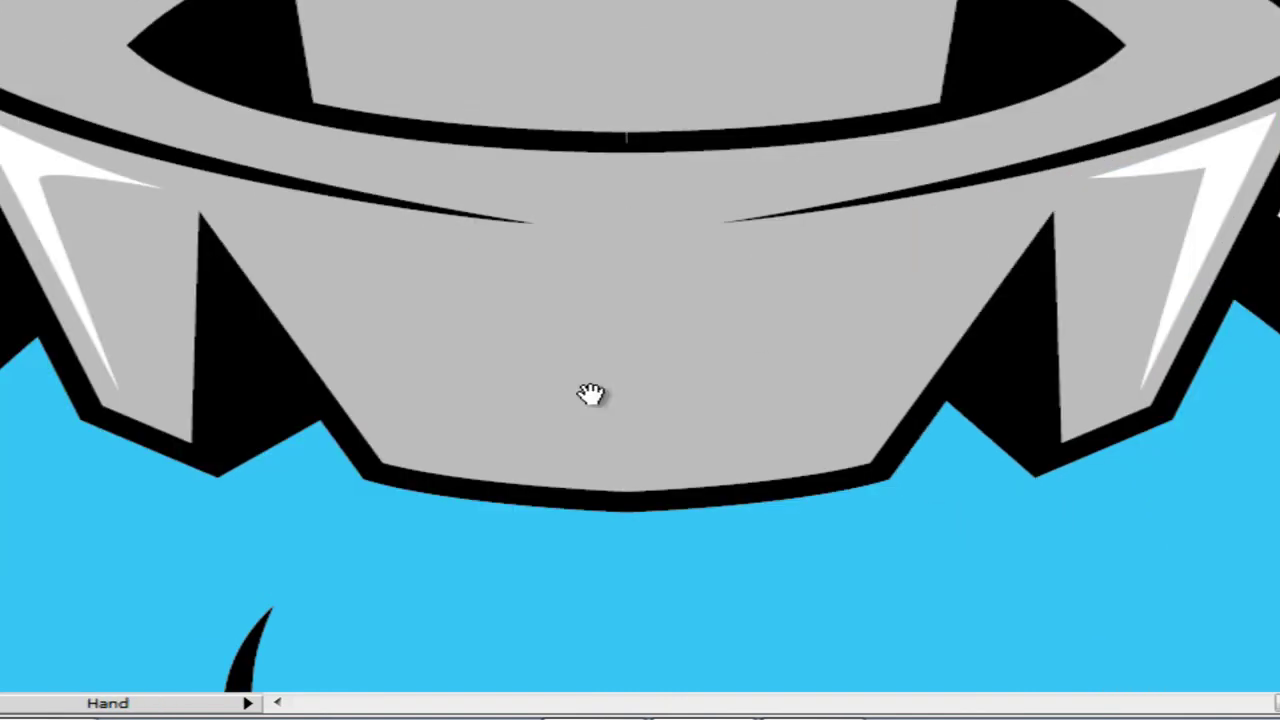
click(274, 252)
click(399, 438)
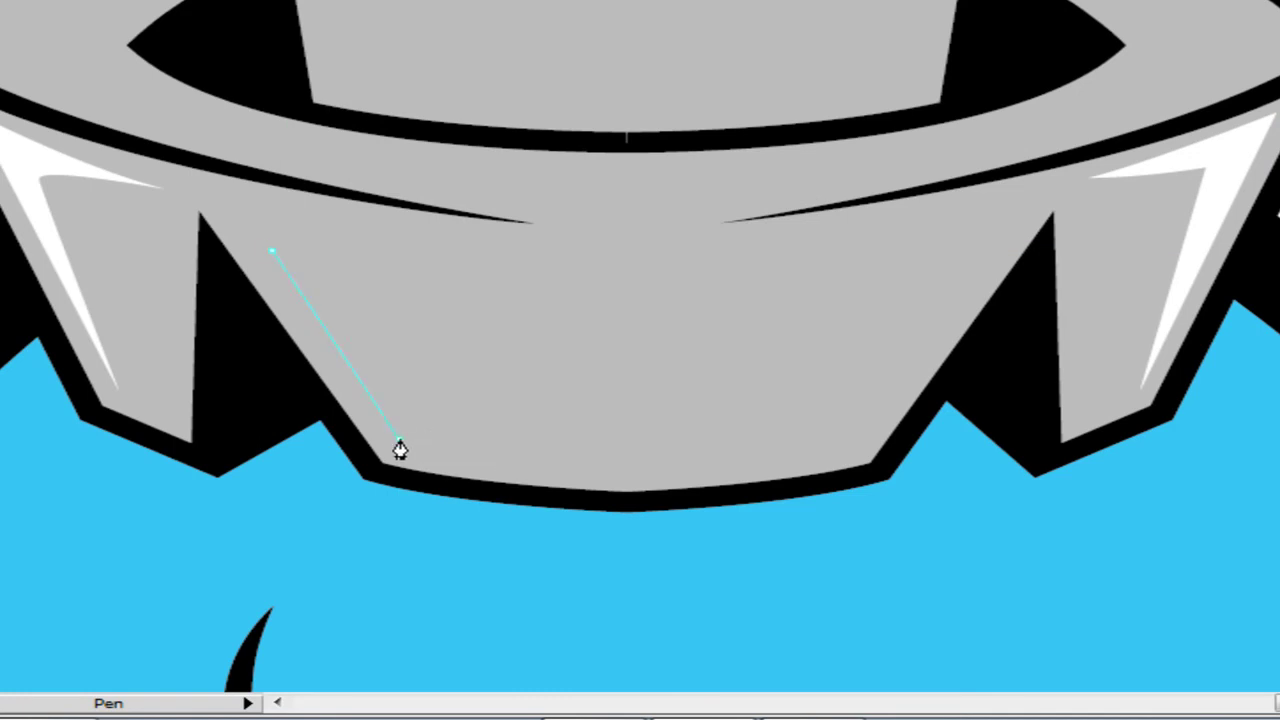
click(852, 450)
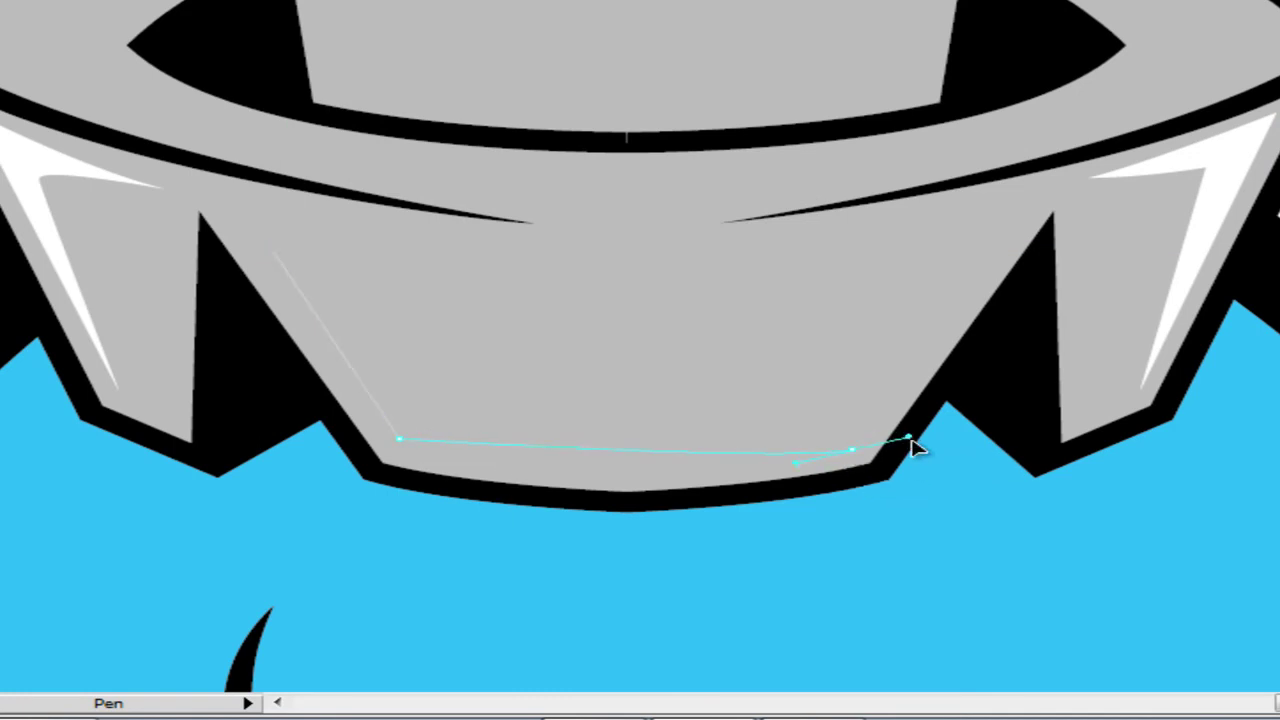
drag(1072, 462, 1166, 411)
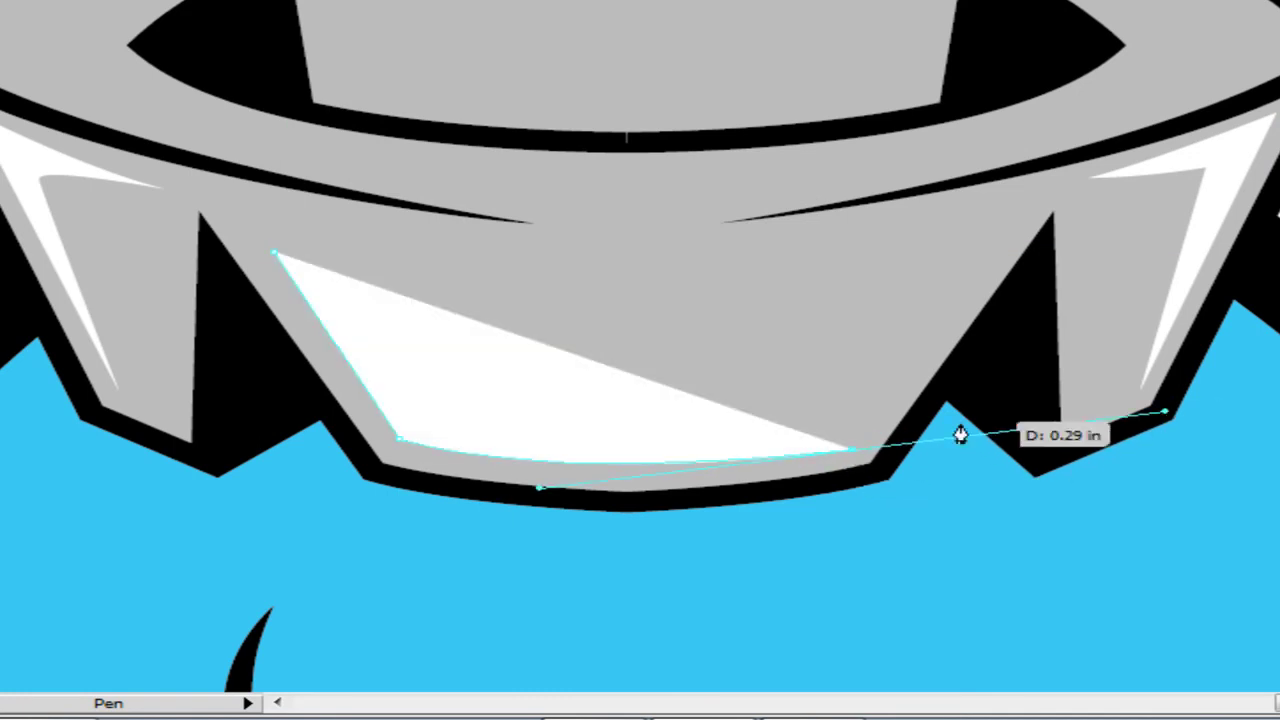
click(852, 450)
drag(765, 452, 430, 411)
click(413, 400)
click(275, 254)
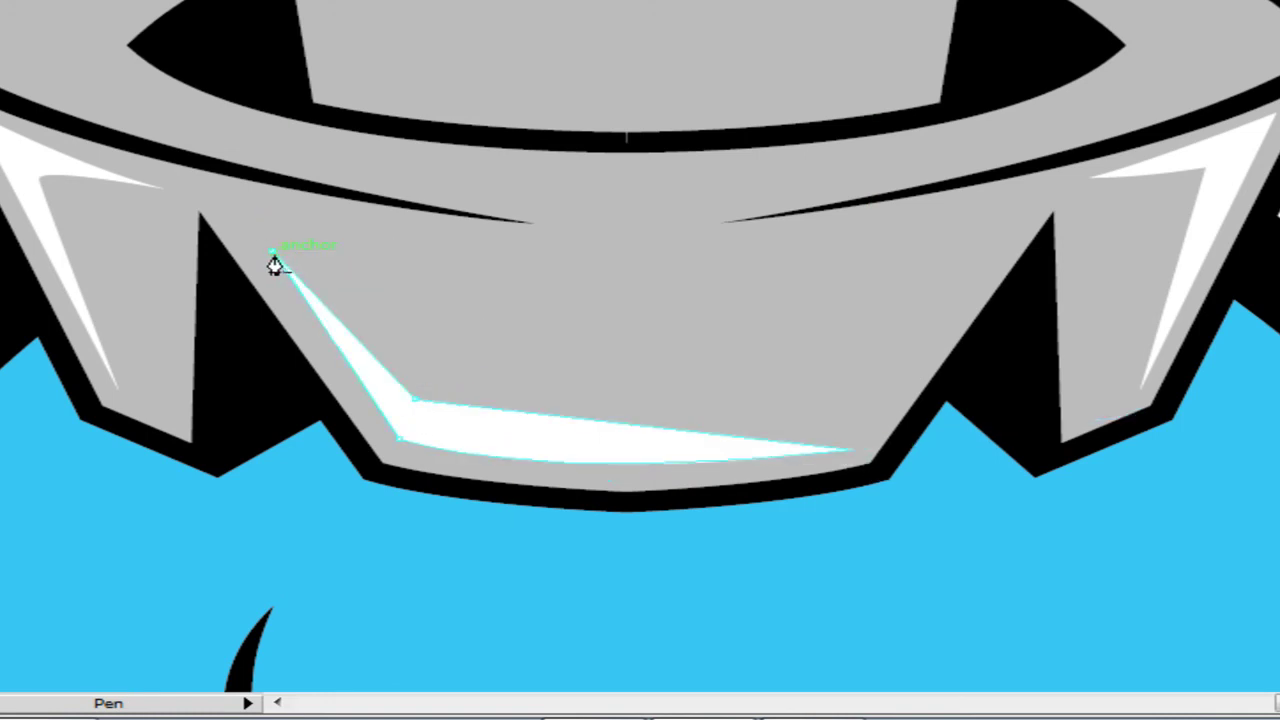
key(a)
Step: Draw a white angled Pen highlight inside the left end of the grey collar's rim, then deselect it
key(space)
drag(200, 80, 517, 366)
click(557, 325)
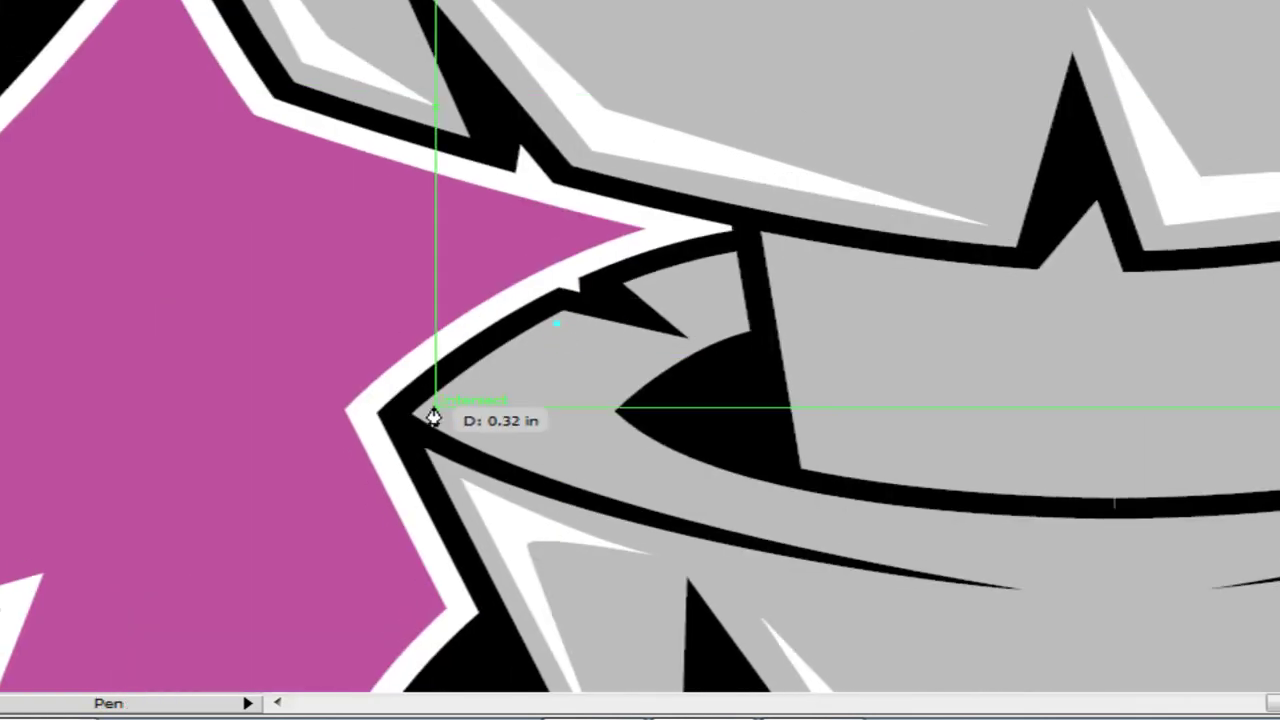
click(437, 427)
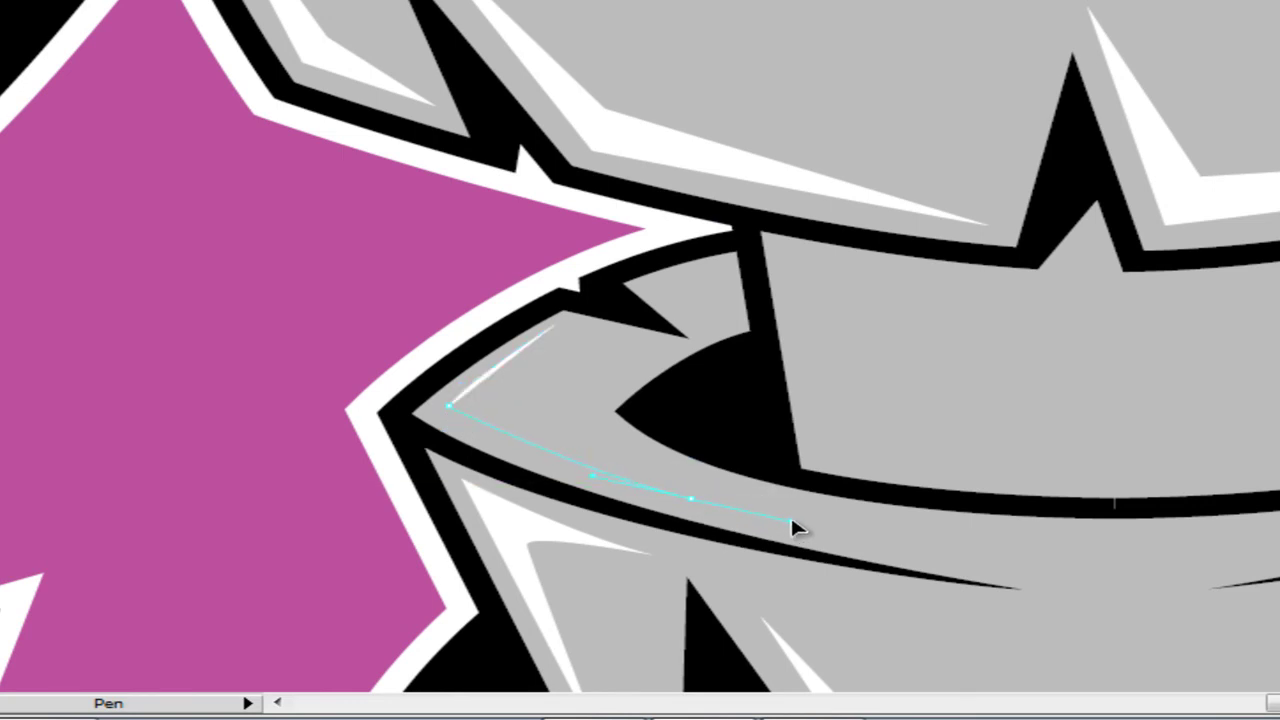
drag(791, 519, 792, 521)
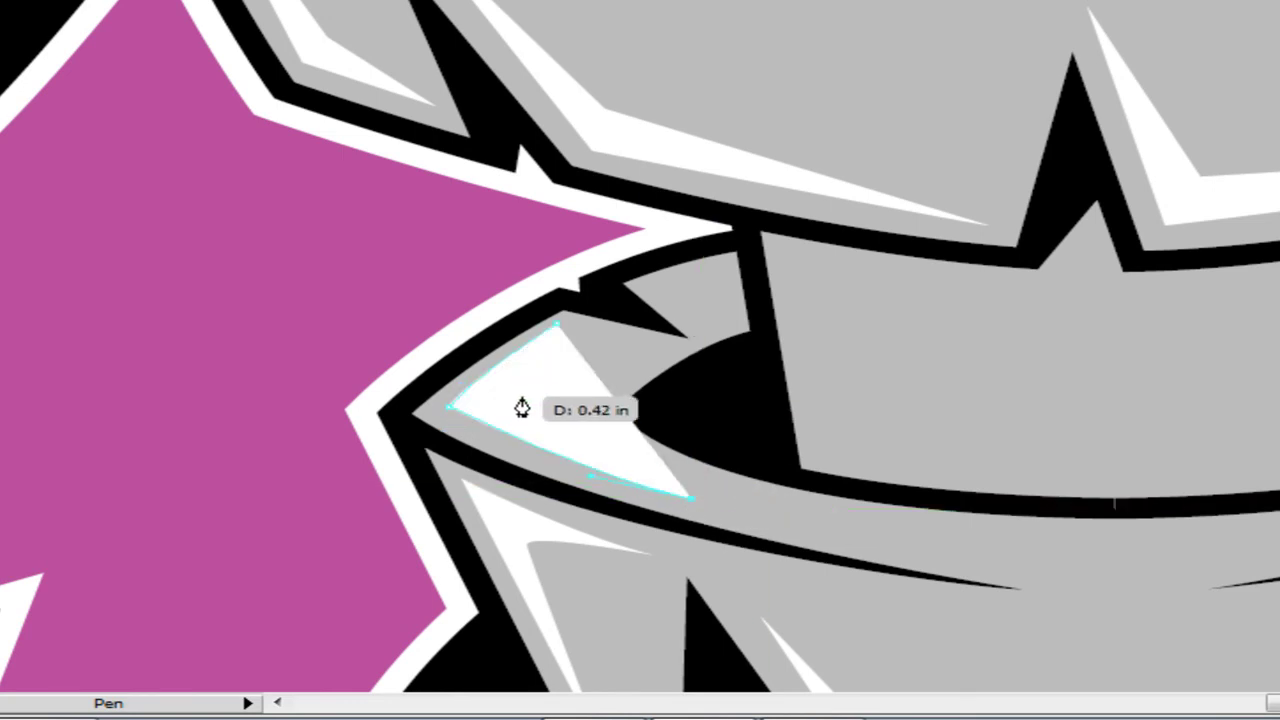
click(499, 378)
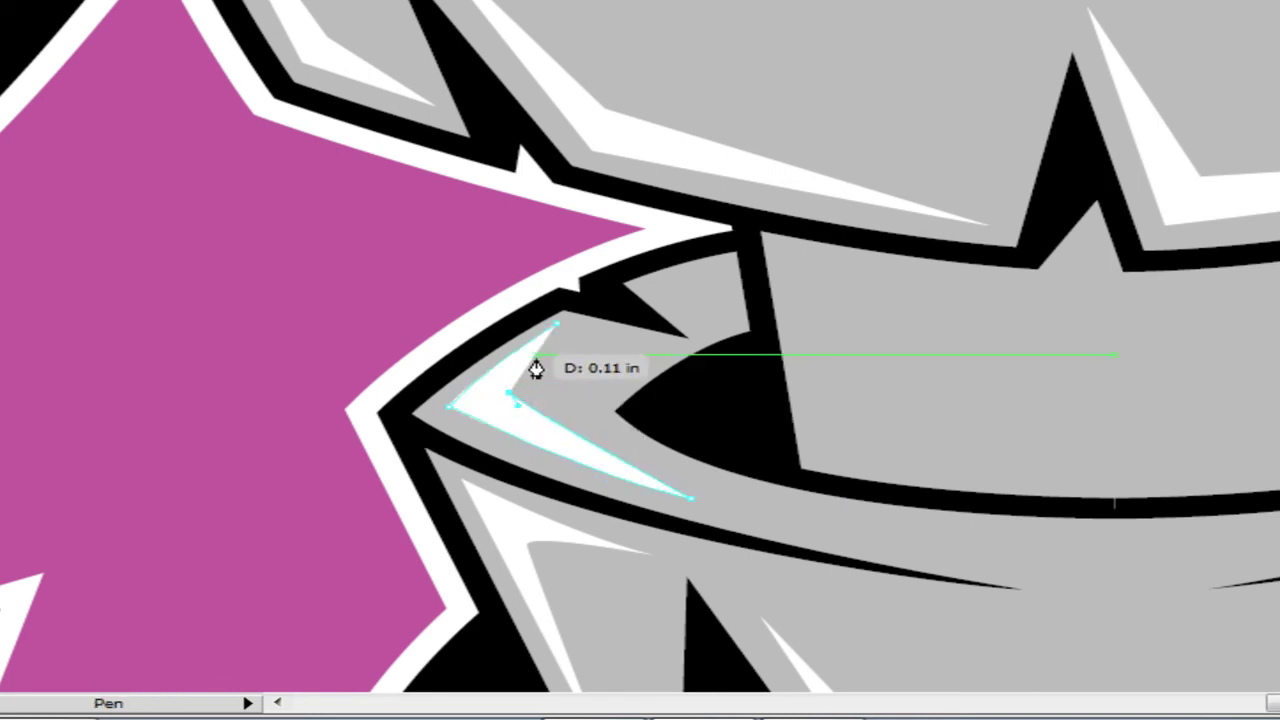
click(556, 325)
ctrl+click(372, 287)
Step: Draw a white angled Pen highlight inside the right end of the grey collar's rim, then deselect it
key(space)
drag(372, 287, 429, 374)
click(551, 483)
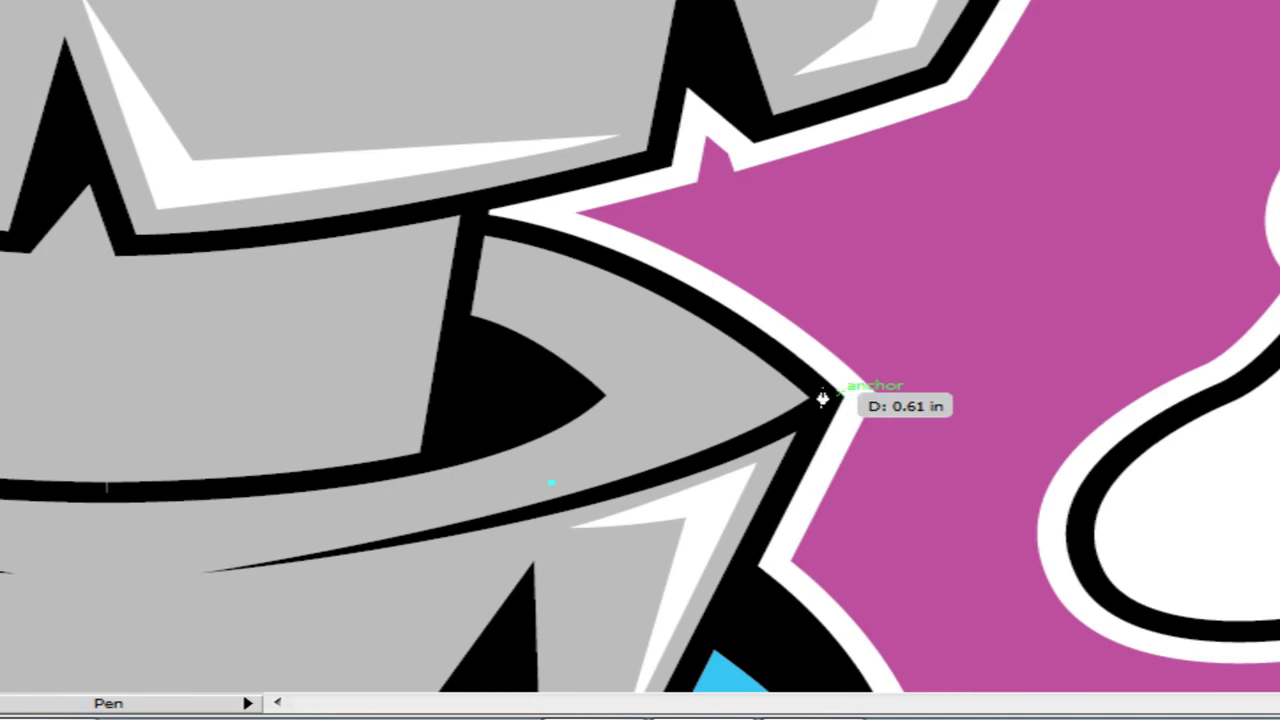
mouse_move(771, 395)
mouse_down()
mouse_move(804, 387)
mouse_move(771, 402)
mouse_up()
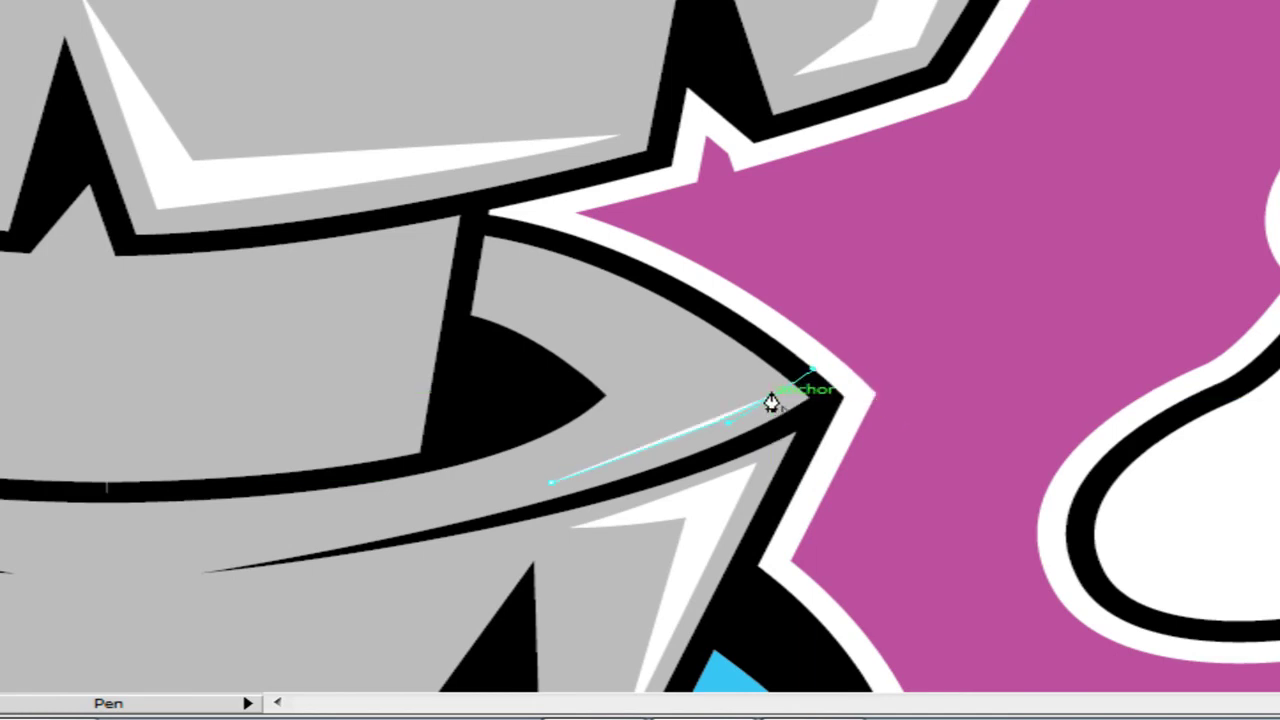
drag(568, 271, 507, 246)
click(571, 272)
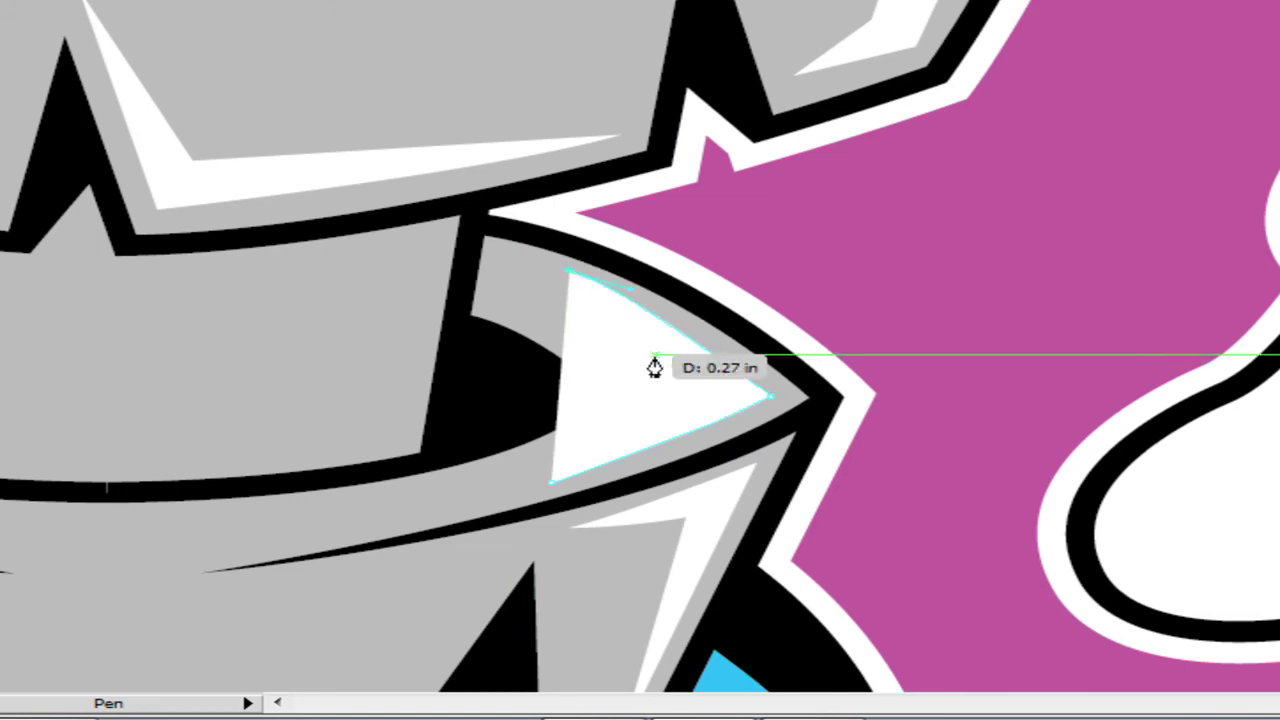
click(694, 402)
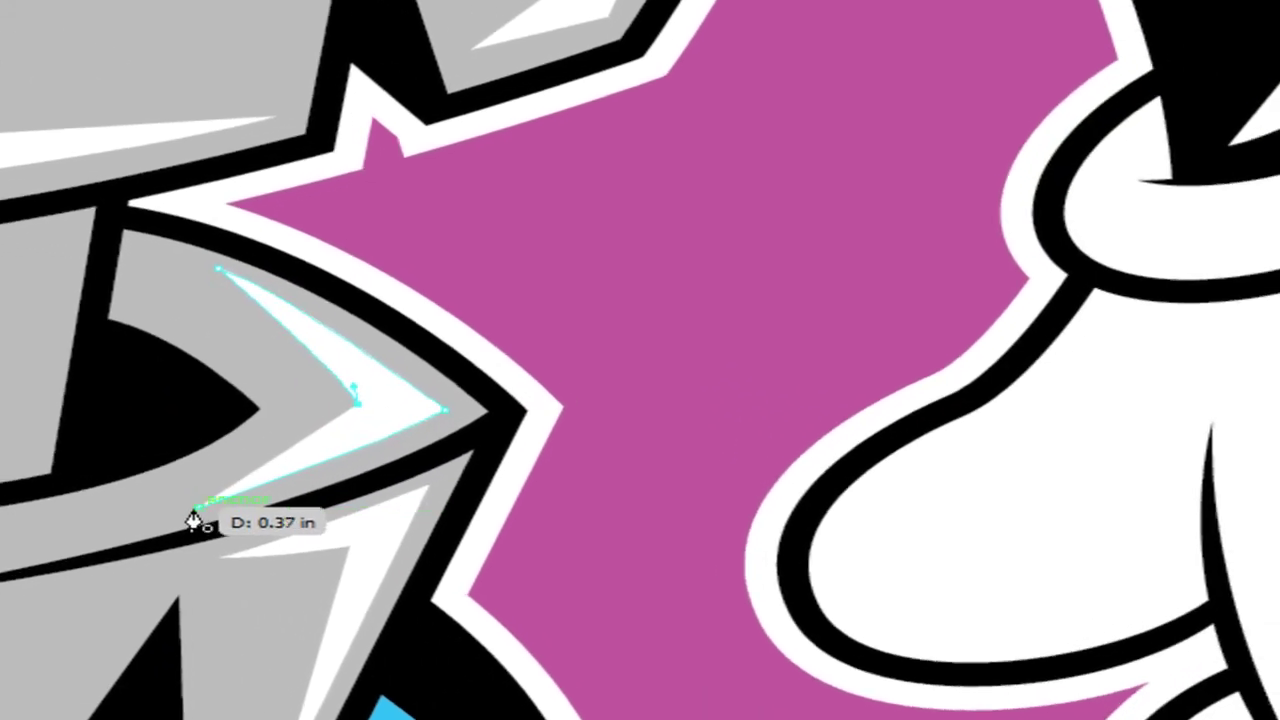
click(452, 488)
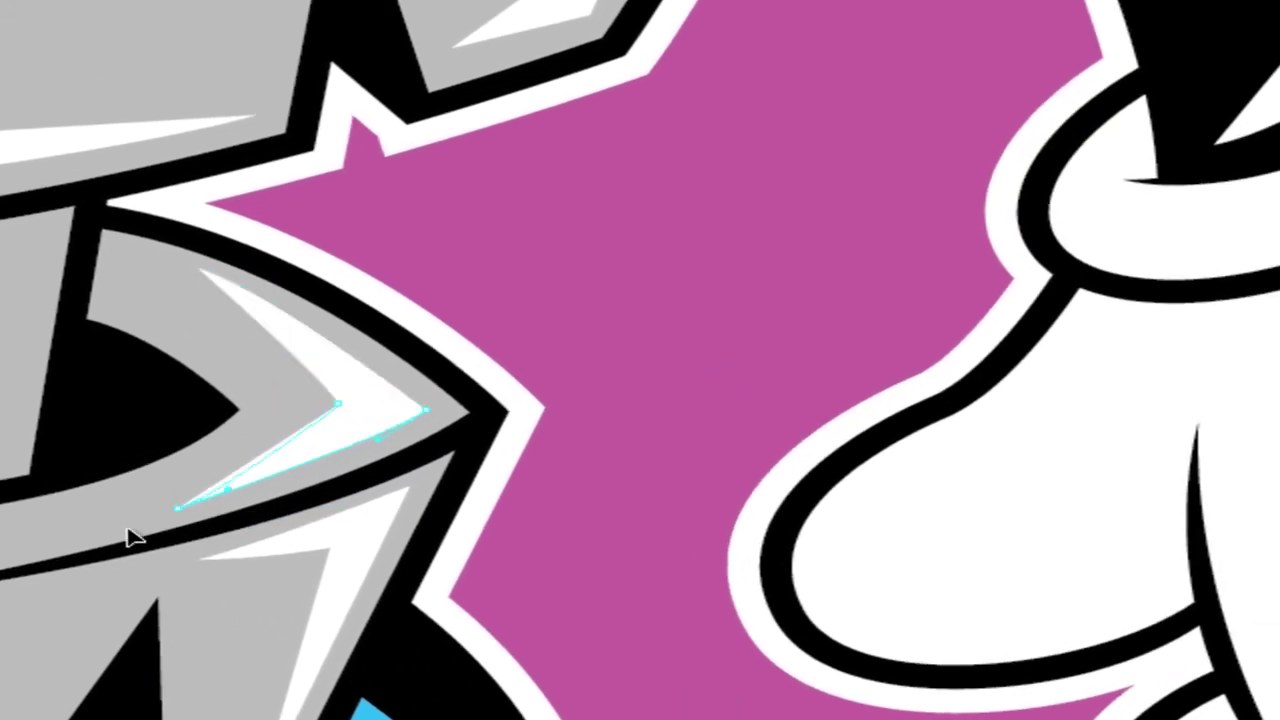
ctrl+click(661, 272)
Step: Draw a curved white Pen highlight inside the blue body's upper-right edge below the collar, then deselect it
drag(547, 498, 949, 188)
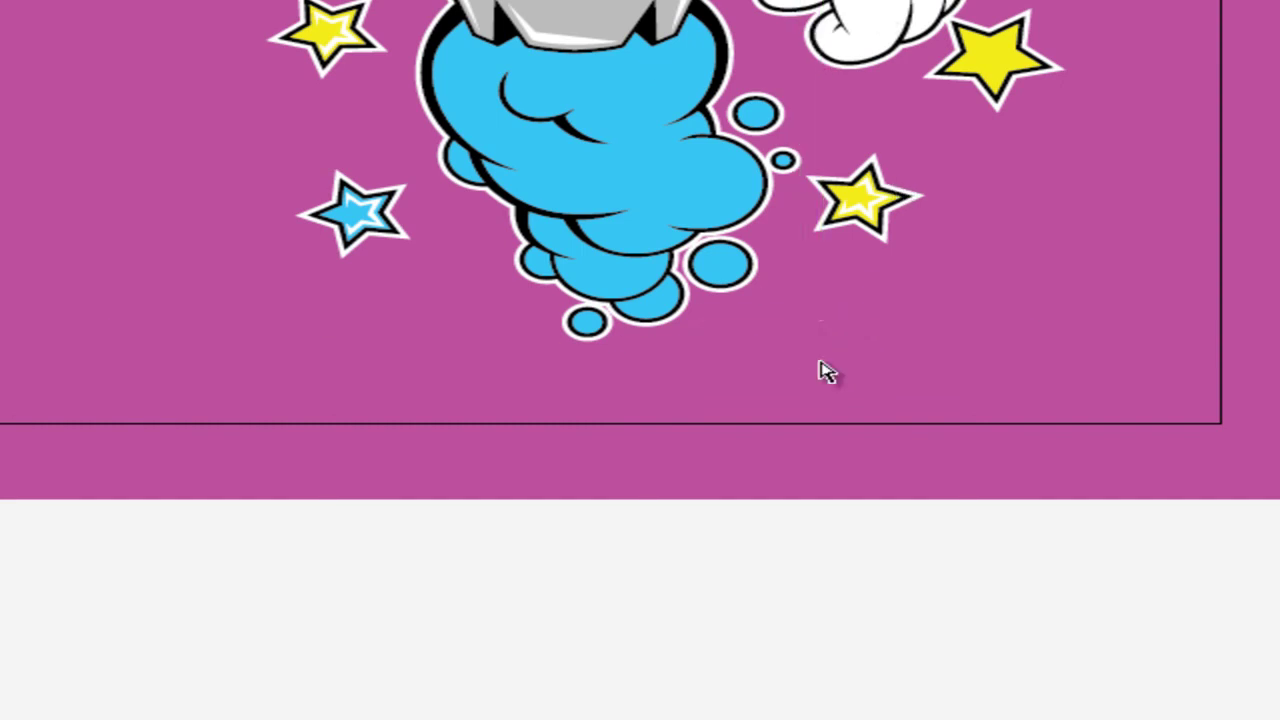
key(ctrl+equal)
key(ctrl+equal)
key(ctrl+equal)
key(ctrl+equal)
drag(538, 465, 485, 160)
drag(422, 531, 441, 134)
drag(364, 119, 363, 117)
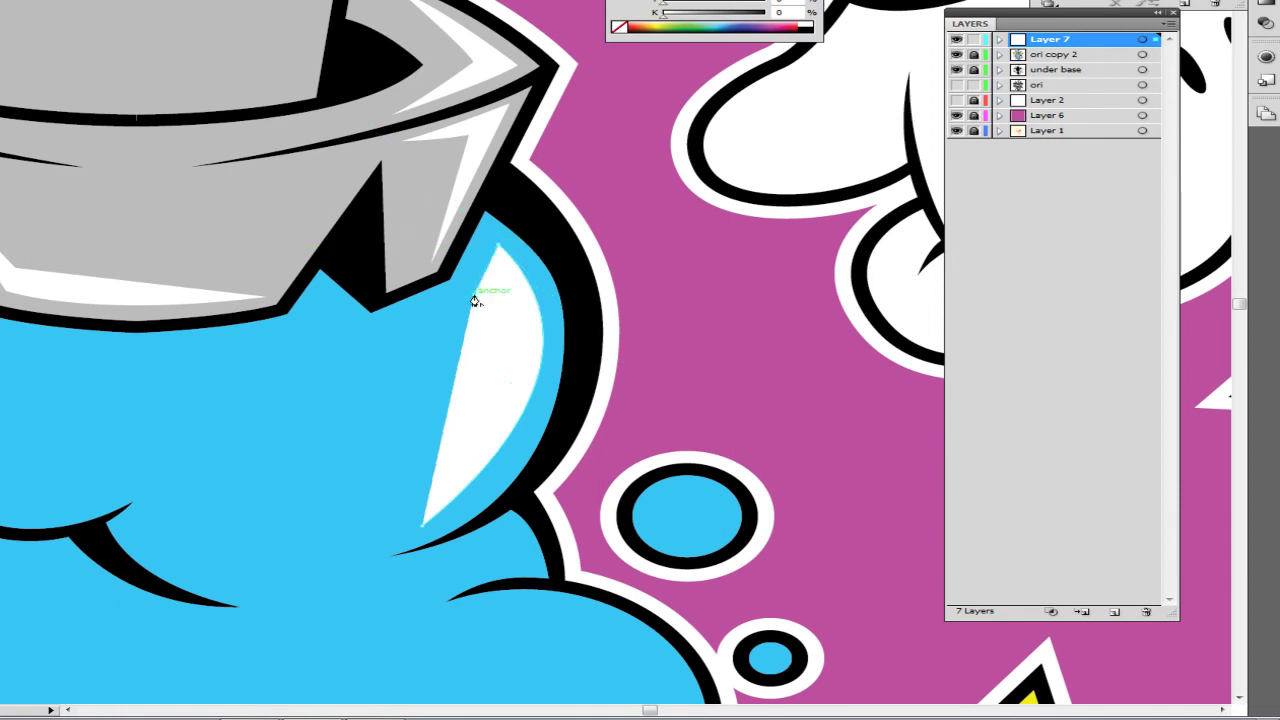
drag(502, 362, 494, 283)
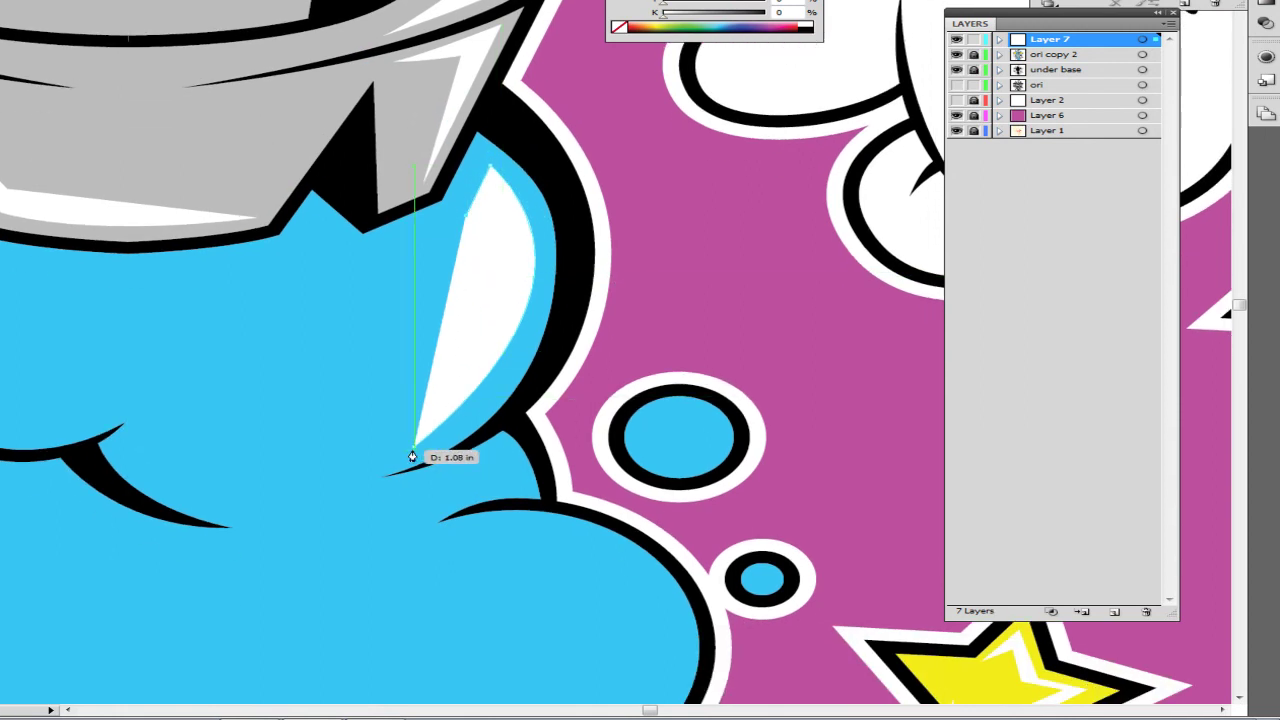
key(ctrl+shift+a)
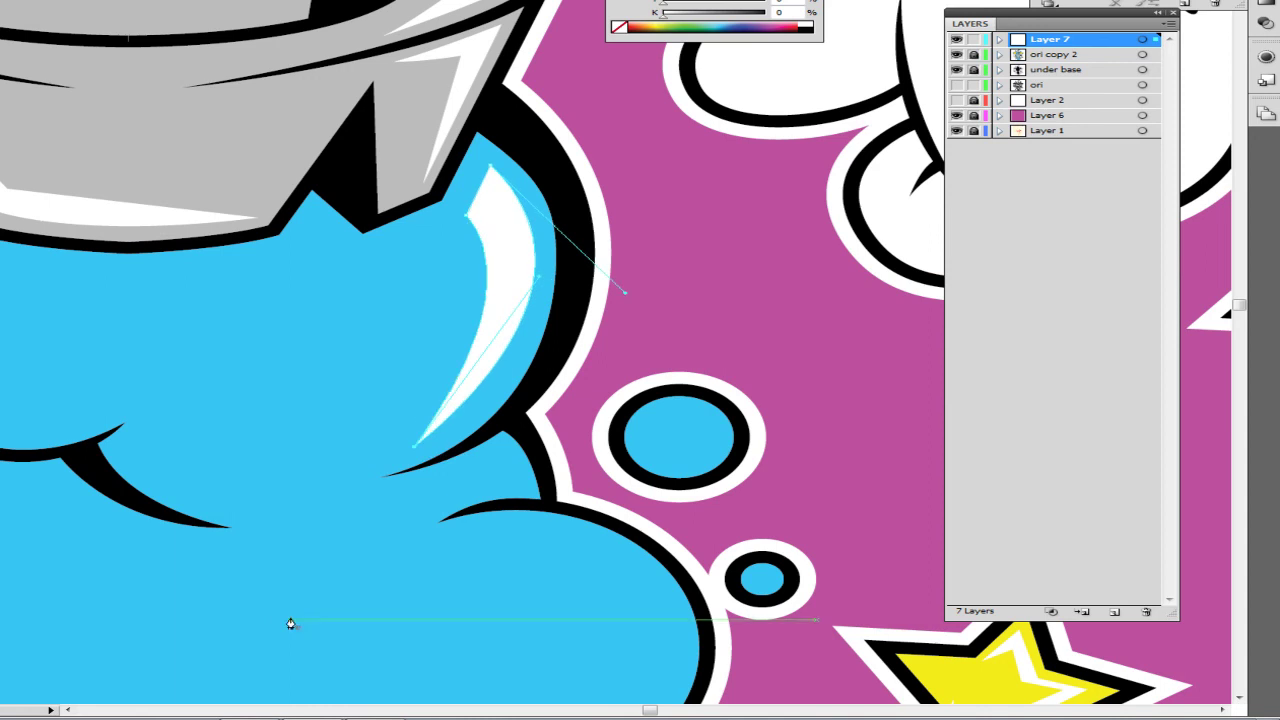
Step: Draw a long curved white Pen highlight inside the blue body's upper-left edge below the collar
drag(123, 563, 573, 602)
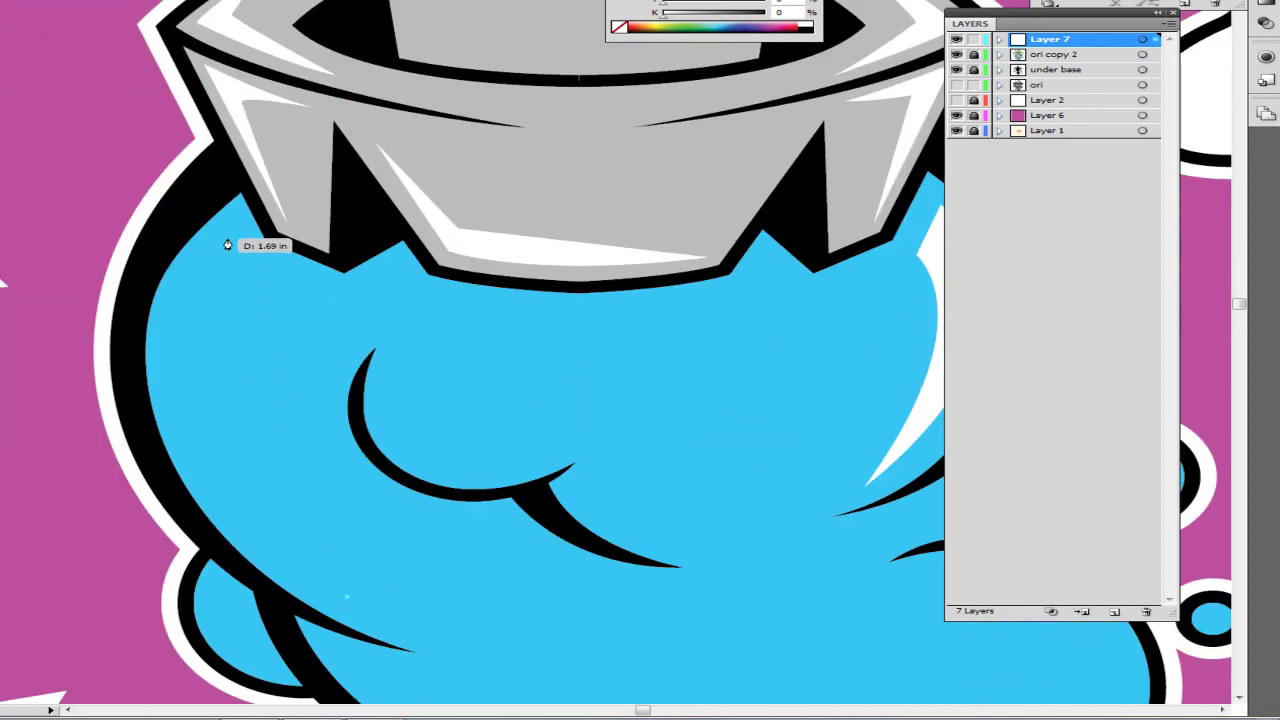
drag(230, 237, 381, 48)
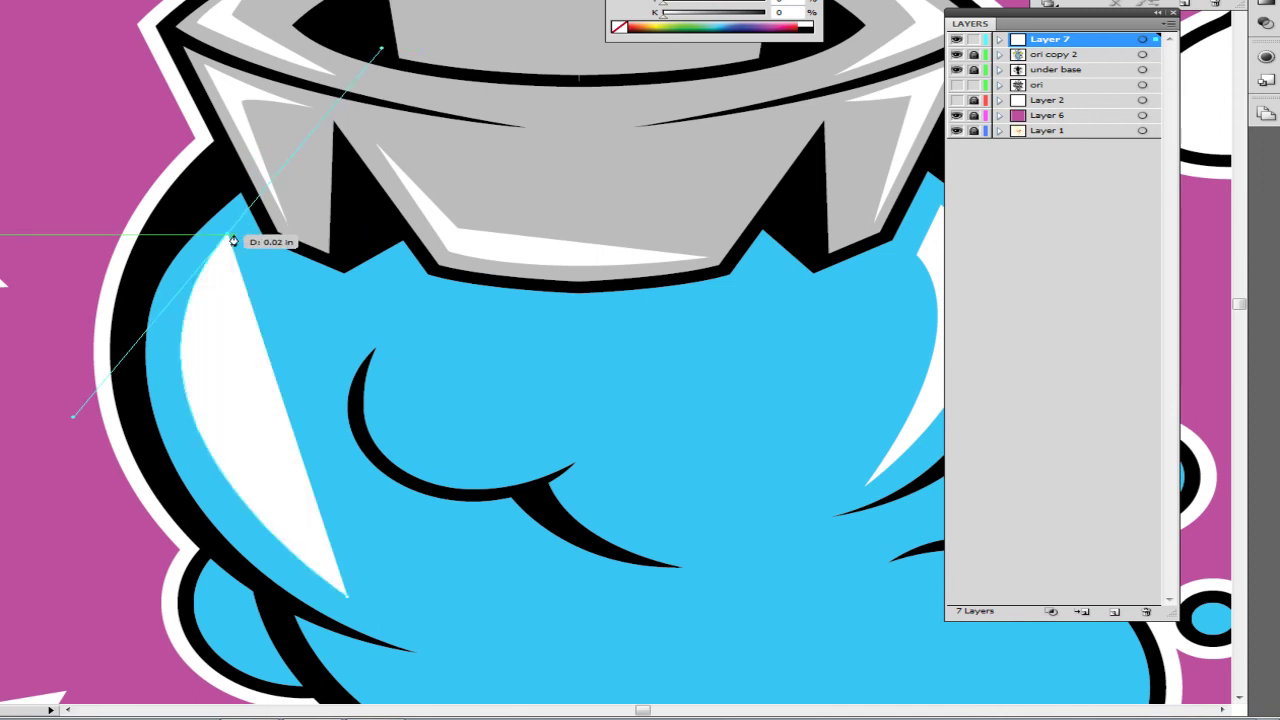
click(264, 298)
drag(298, 407, 245, 313)
drag(294, 514, 466, 688)
Step: Draw a curved white Pen highlight inside the right edge of the blue puff near the bottom of the body
drag(366, 620, 277, 466)
click(334, 568)
drag(512, 465, 546, 418)
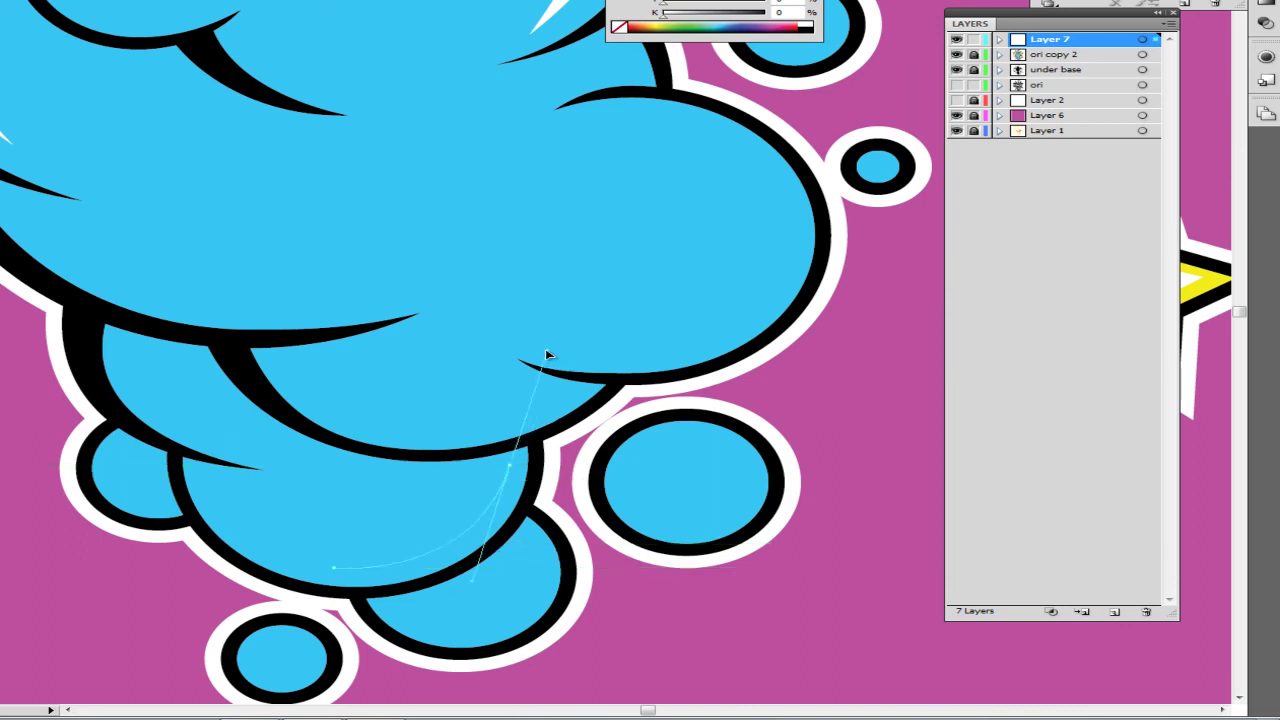
drag(538, 360, 538, 359)
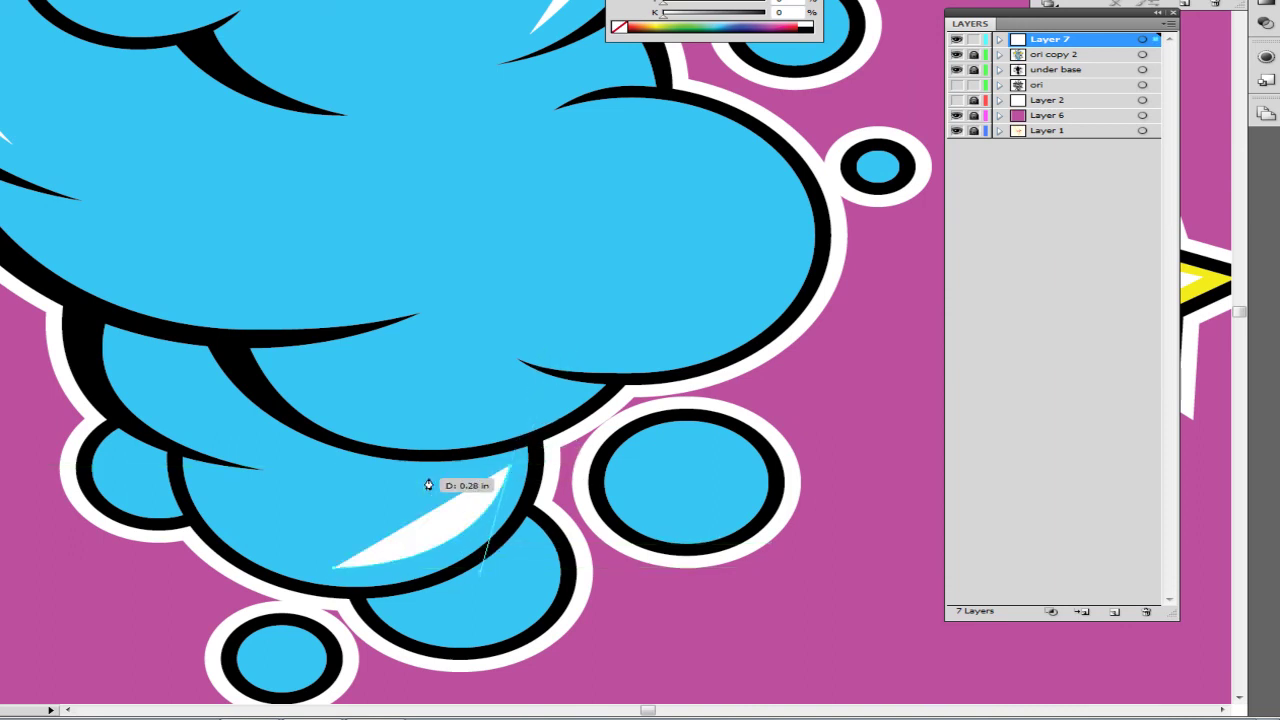
drag(409, 480, 337, 570)
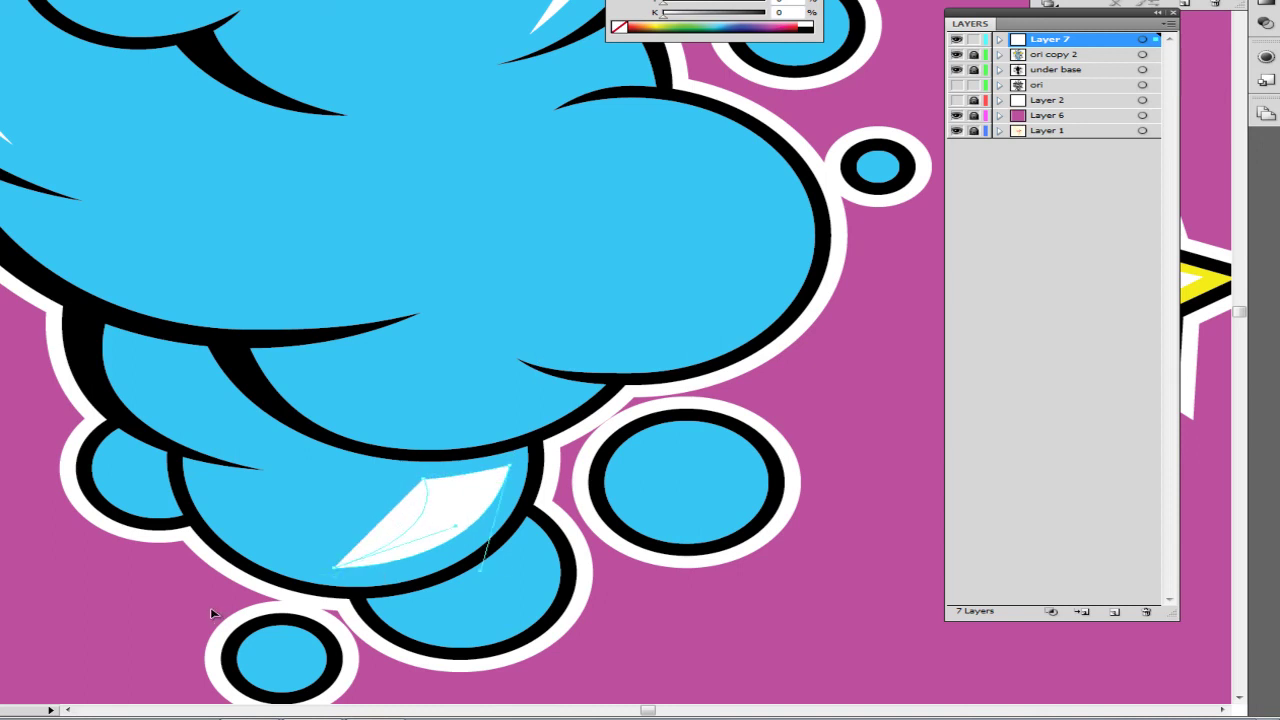
Step: Draw a large white ellipse with a small white circle at its lower right as highlights on the right blue puff
drag(318, 423, 300, 611)
drag(437, 490, 225, 512)
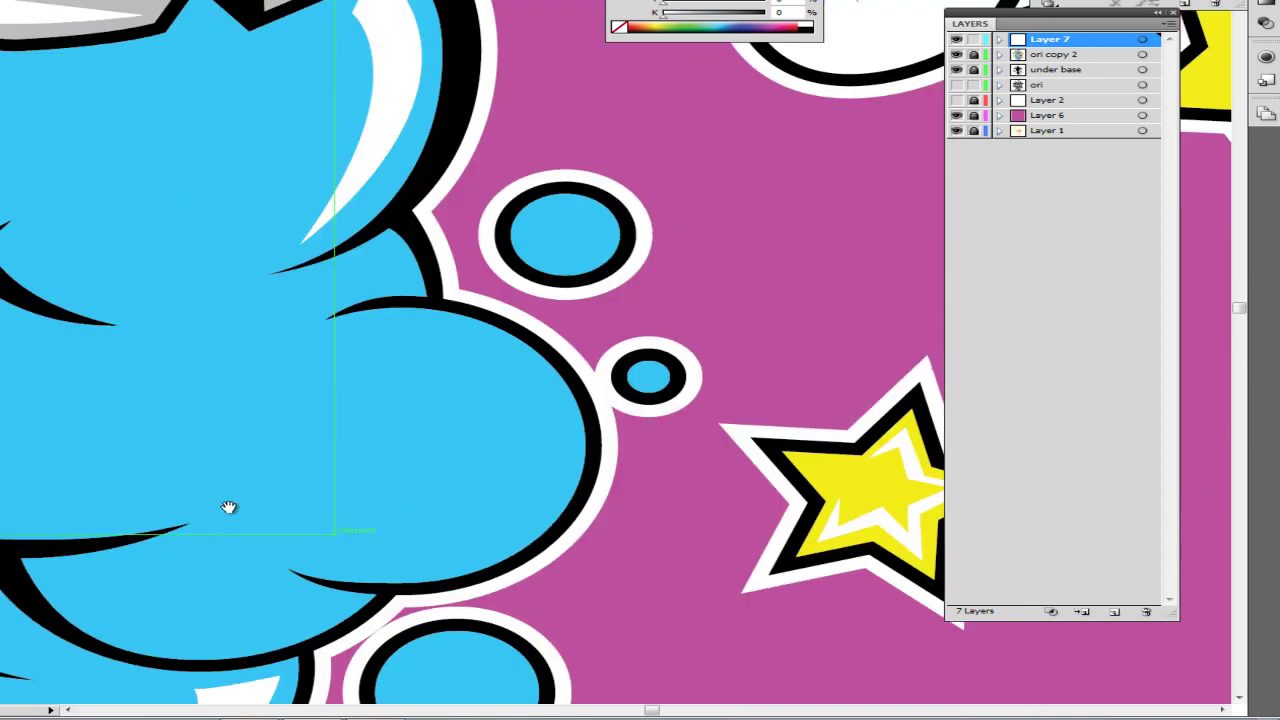
drag(422, 342, 540, 432)
drag(494, 416, 530, 449)
Step: Draw a large white ellipse with a small one at its right edge inside the curl line on the upper-left blue body
drag(599, 513, 913, 598)
drag(440, 455, 557, 530)
drag(484, 390, 488, 567)
drag(279, 466, 402, 566)
drag(390, 512, 422, 532)
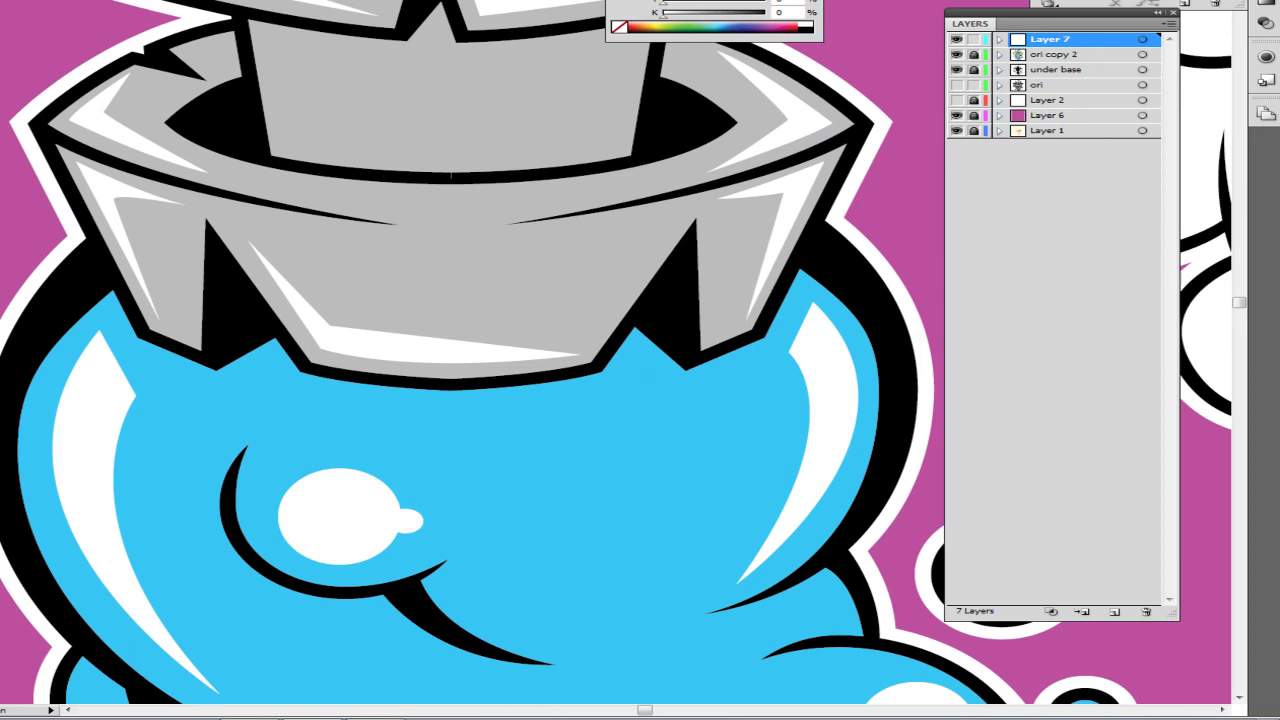
Step: Draw a thin white crescent Pen highlight along the lower-left edge of the large middle blue puff, then deselect it
key(ctrl+minus)
key(ctrl+minus)
key(ctrl+minus)
key(ctrl+minus)
key(ctrl+minus)
key(ctrl+equal)
key(ctrl+equal)
key(ctrl+equal)
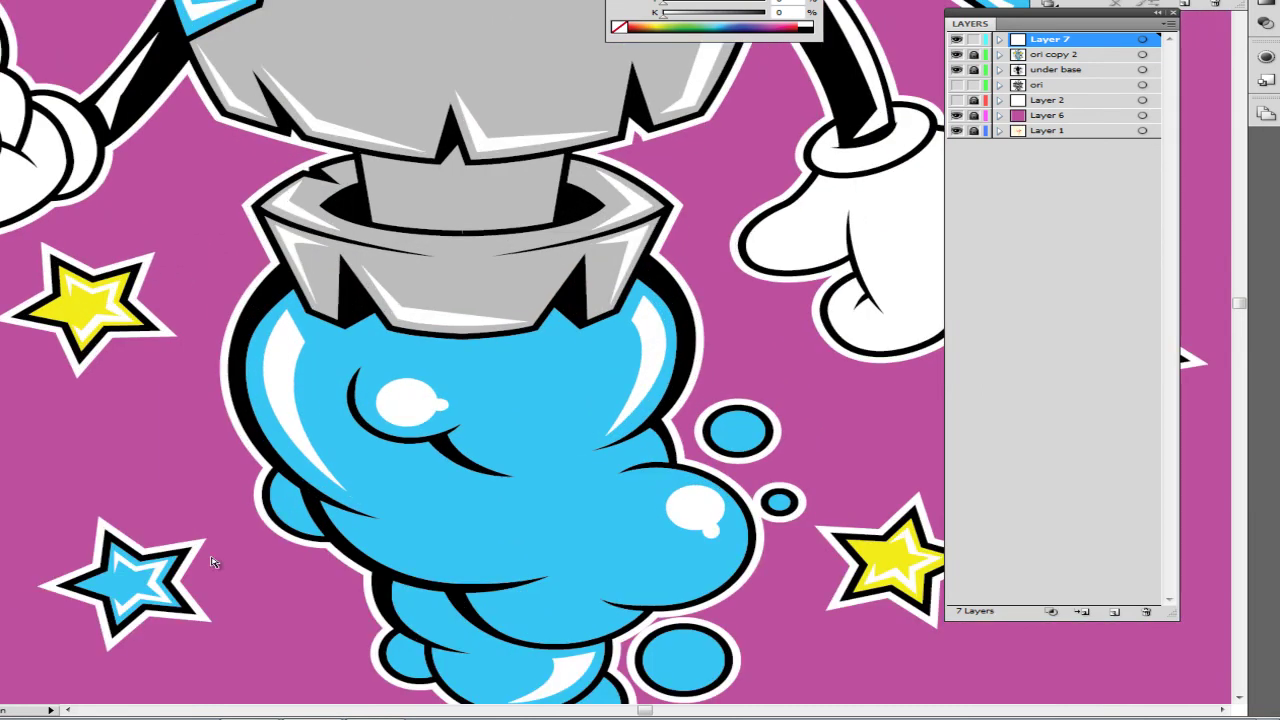
scroll(180, 528, up, 2)
drag(329, 643, 147, 395)
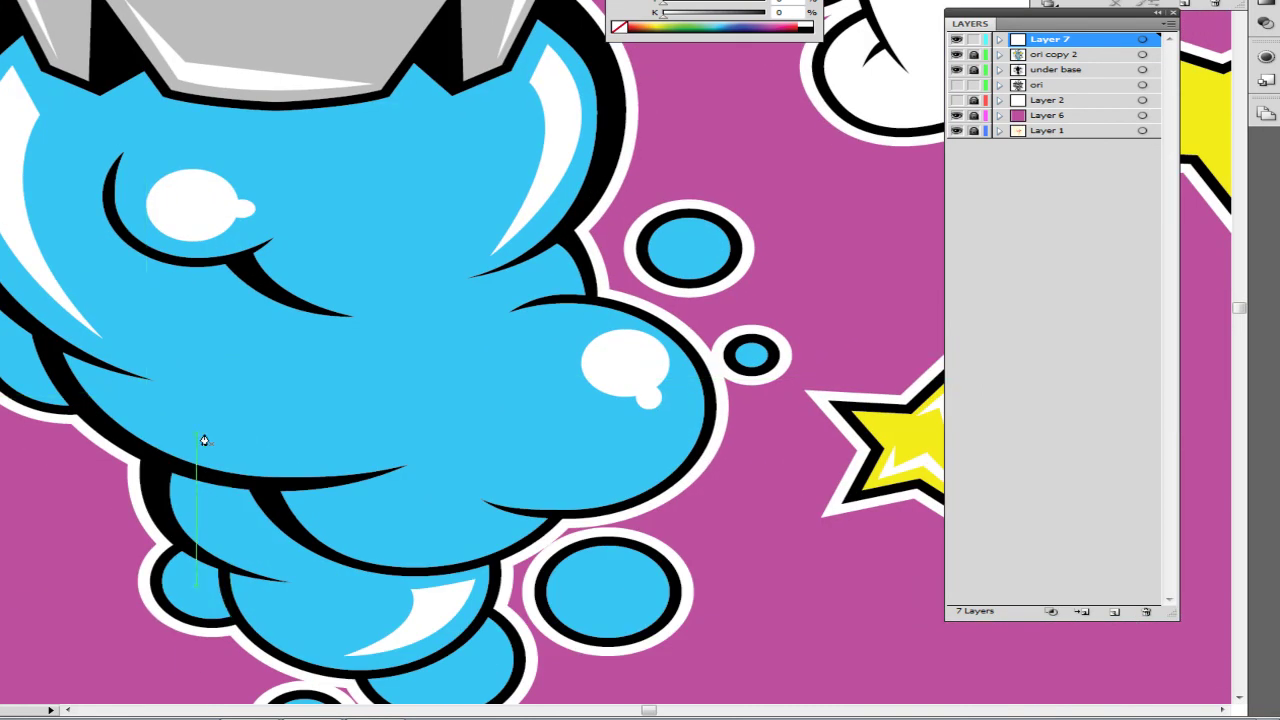
drag(316, 461, 381, 457)
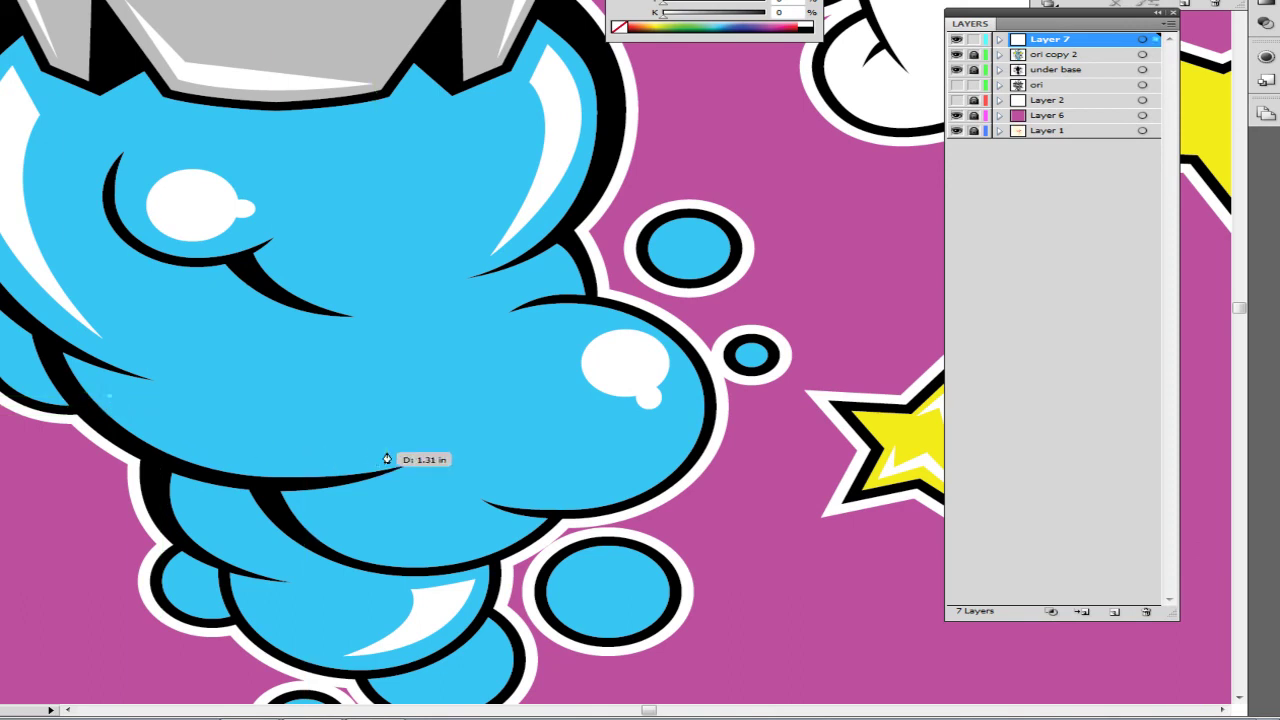
drag(572, 422, 586, 398)
drag(395, 455, 114, 409)
drag(325, 222, 312, 208)
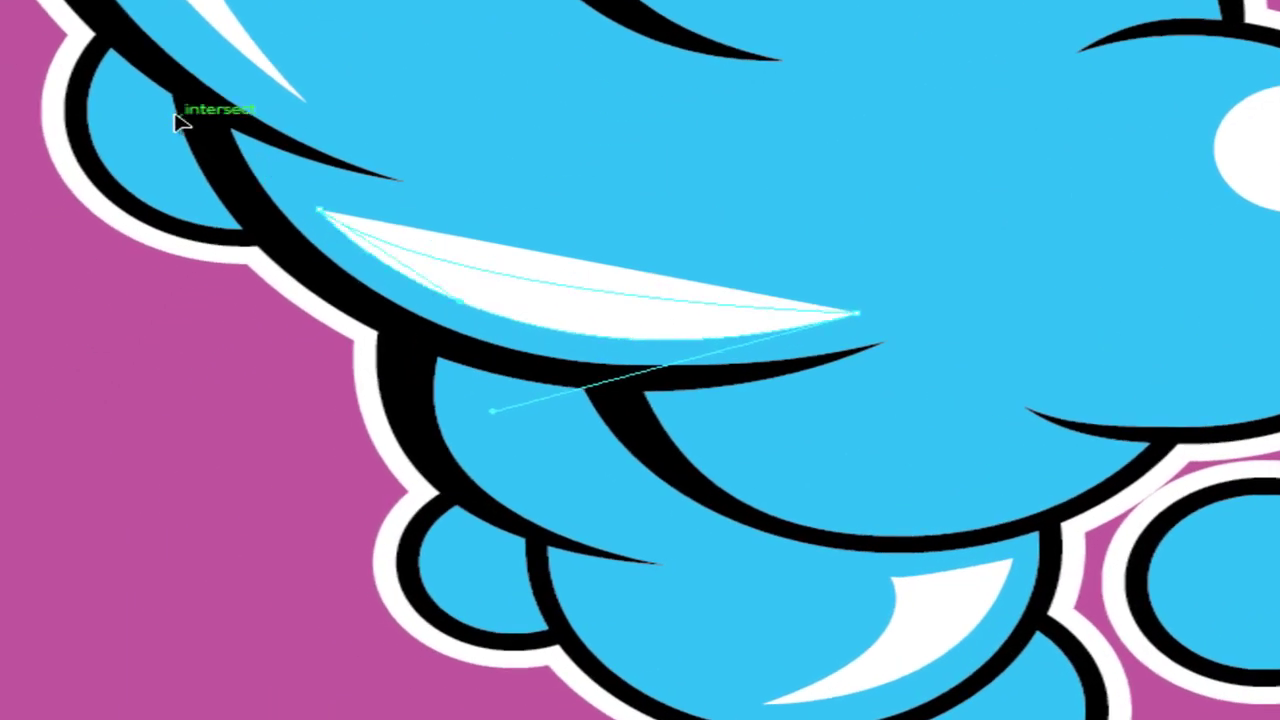
ctrl+click(171, 492)
Step: Draw a curved white Pen highlight inside the left edge of the small blue puff beneath the large middle puff
mouse_move(456, 472)
mouse_down()
mouse_move(371, 440)
mouse_move(455, 492)
mouse_up()
click(623, 551)
drag(461, 400, 449, 290)
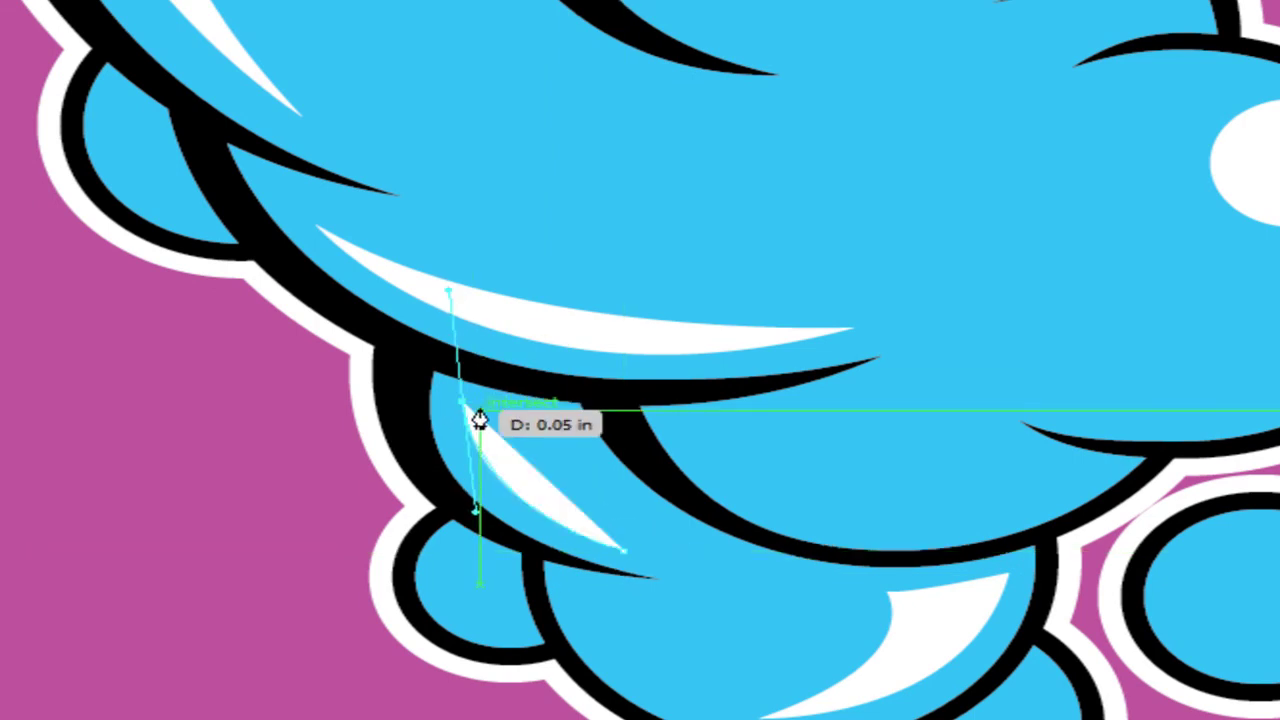
drag(541, 417, 568, 421)
click(540, 416)
mouse_move(623, 550)
mouse_down()
mouse_move(646, 551)
mouse_move(628, 552)
mouse_up()
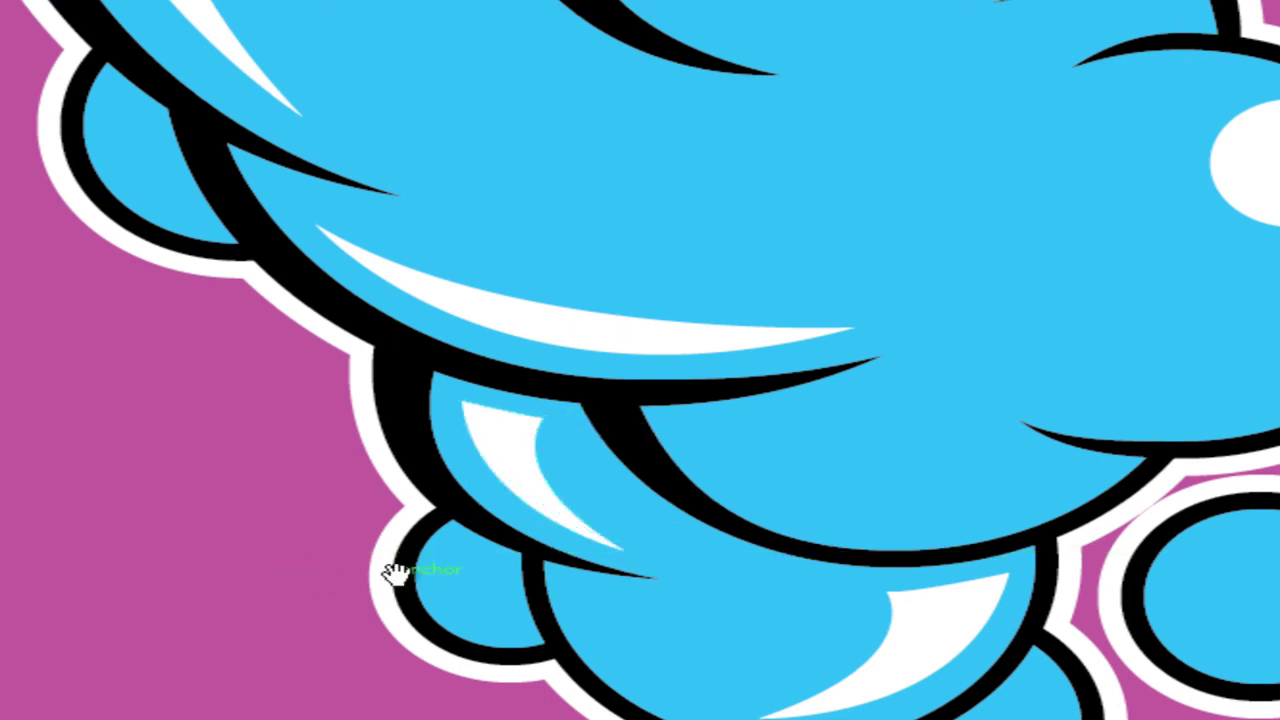
Step: Draw a small curved white Pen highlight inside the right edge of the lowest blue puff, then deselect it
drag(277, 560, 349, 149)
drag(484, 310, 655, 507)
key(ctrl+plus)
drag(617, 632, 727, 484)
click(724, 523)
drag(819, 359, 772, 233)
click(565, 533)
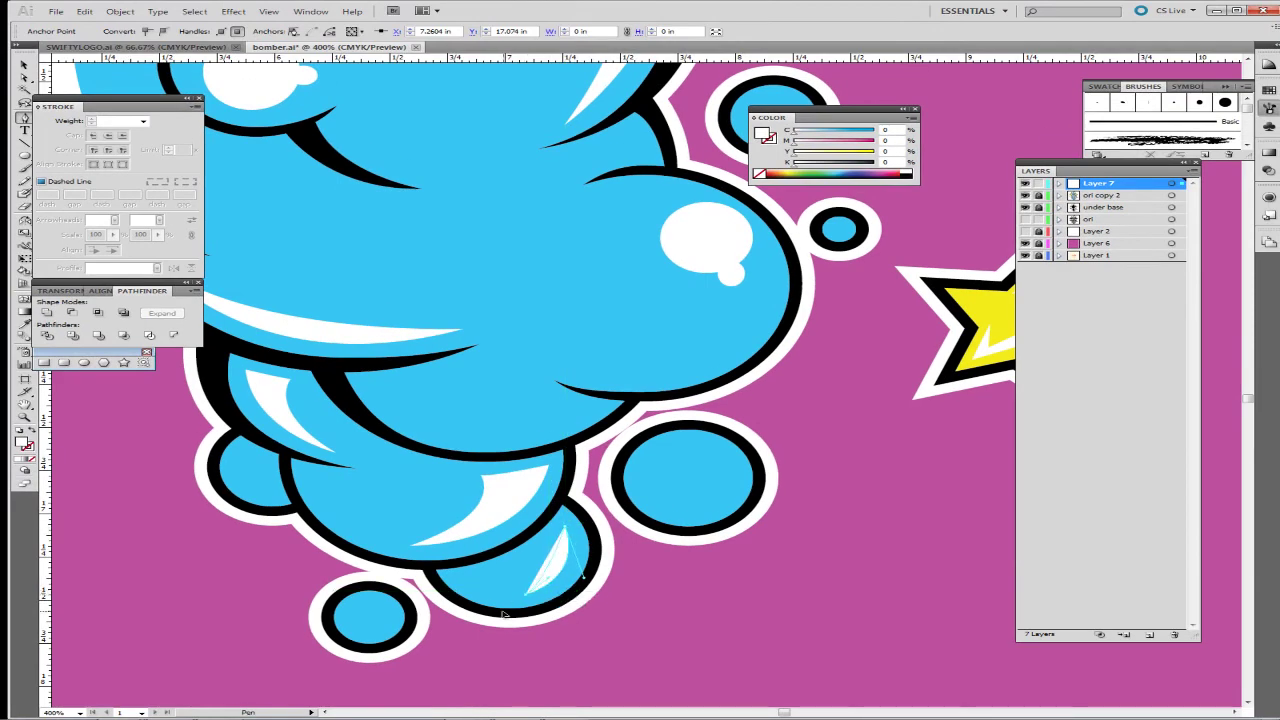
ctrl+click(578, 652)
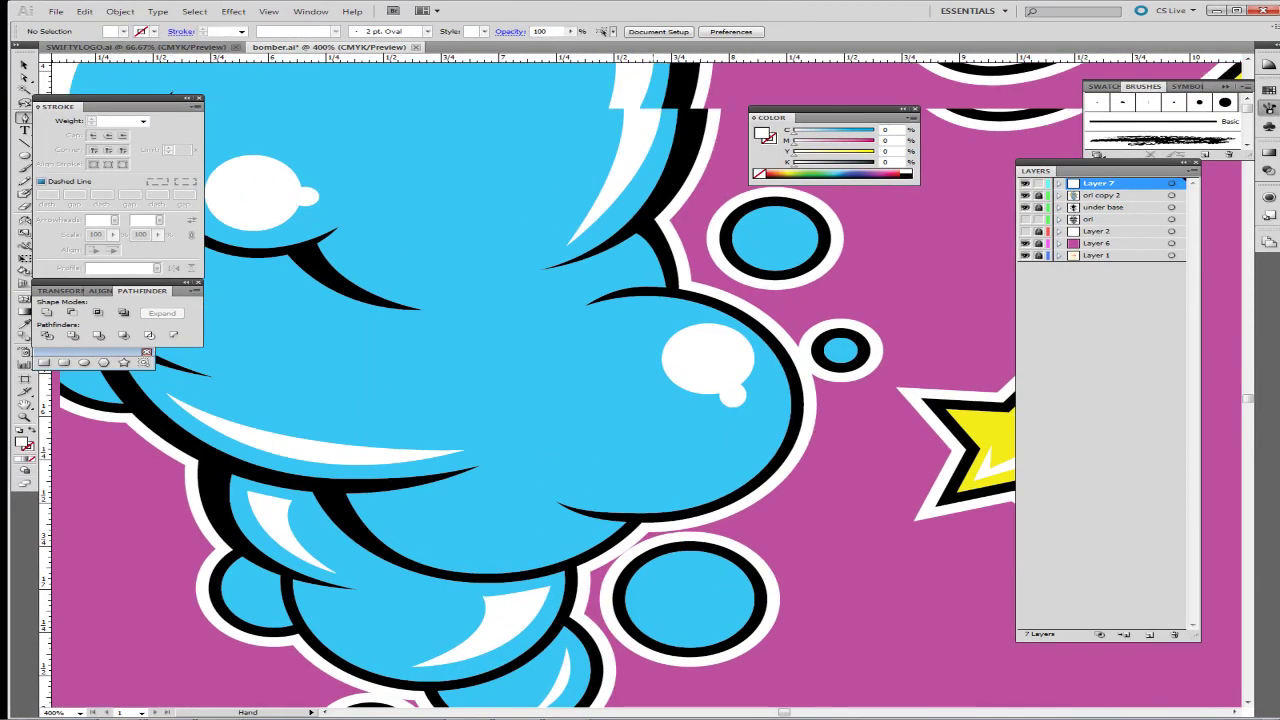
Step: Draw a thin white crescent Pen highlight along the lower edge of the blue puff beneath the long body curve, then deselect it
scroll(500, 600, up, 3)
click(379, 516)
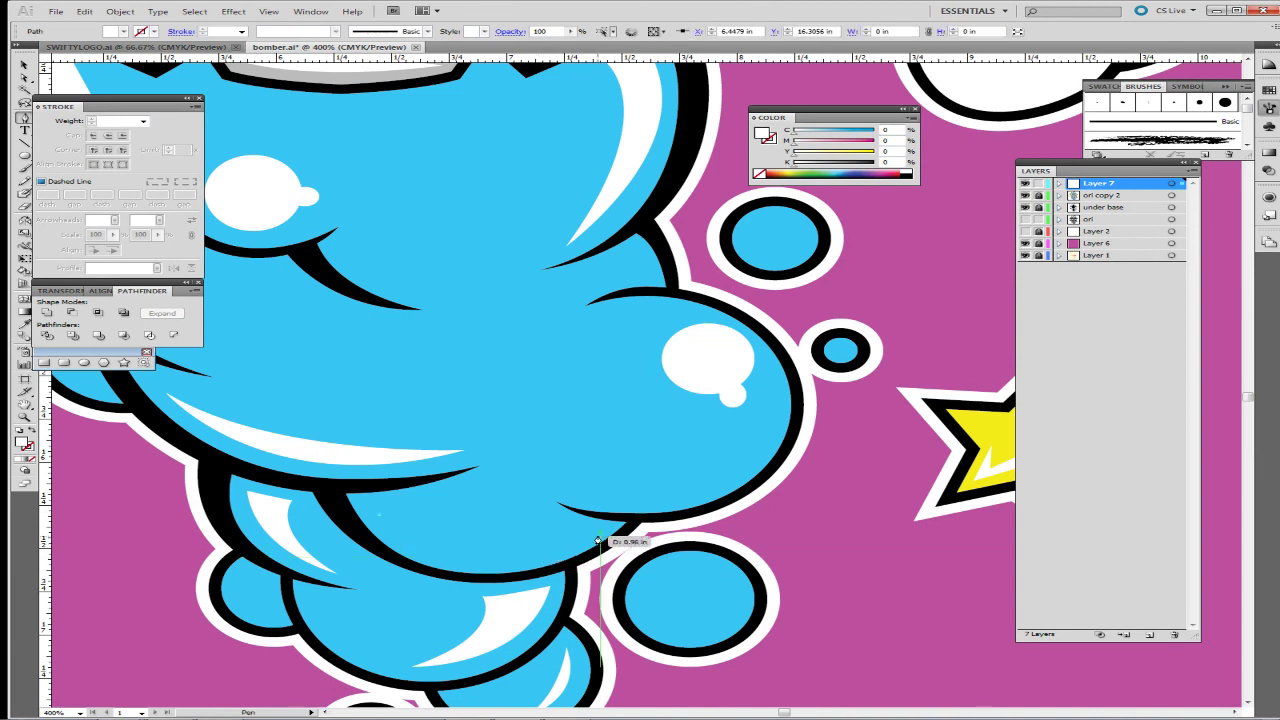
click(602, 535)
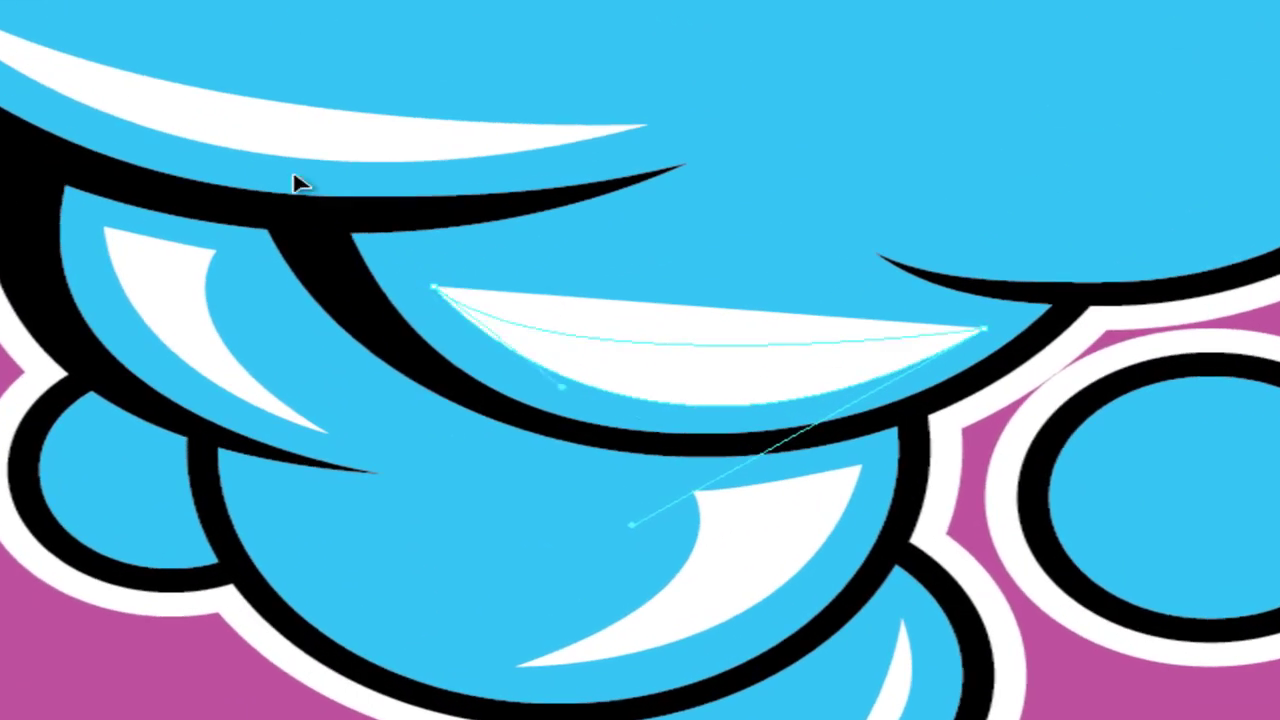
drag(293, 173, 190, 142)
key(ctrl+shift+a)
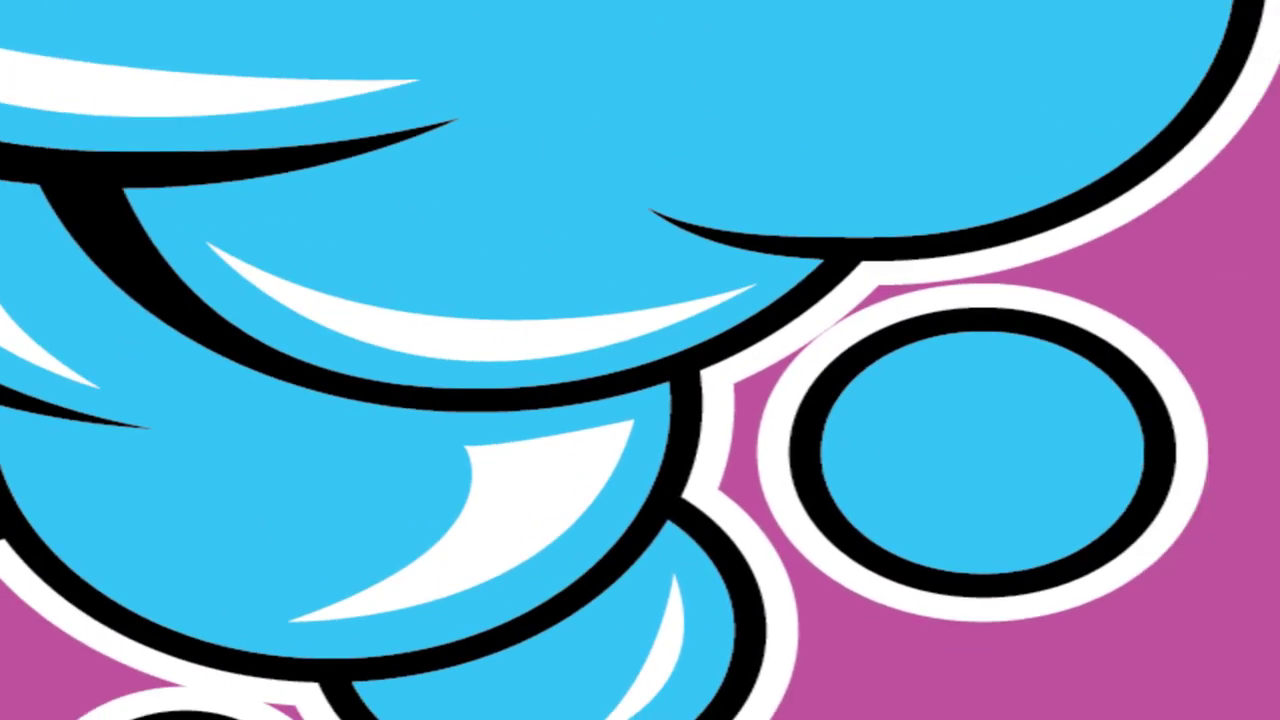
Step: Draw white ellipse highlights in the three lower bubbles: a separate large and small pair on the right, one on the left, and an overlapping pair at the bottom
drag(808, 340, 928, 455)
drag(729, 463, 777, 506)
key(space)
drag(286, 397, 762, 376)
drag(157, 360, 222, 400)
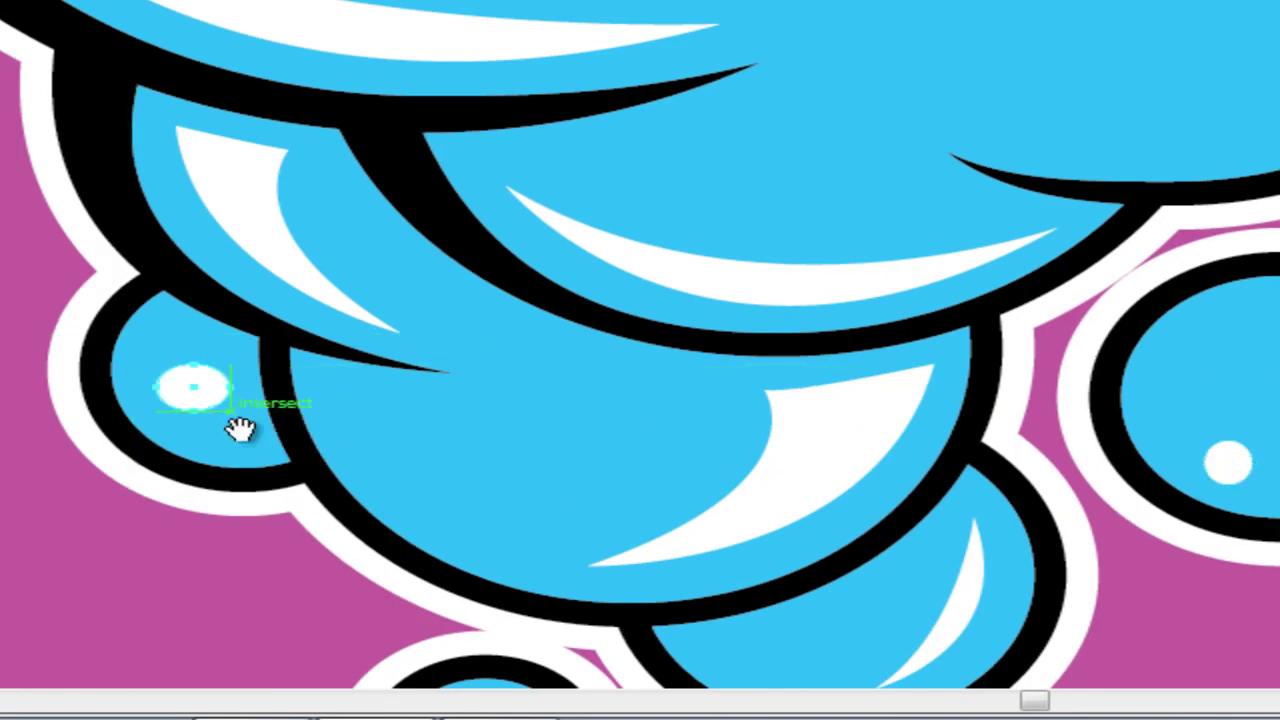
drag(327, 491, 129, 109)
drag(249, 343, 334, 358)
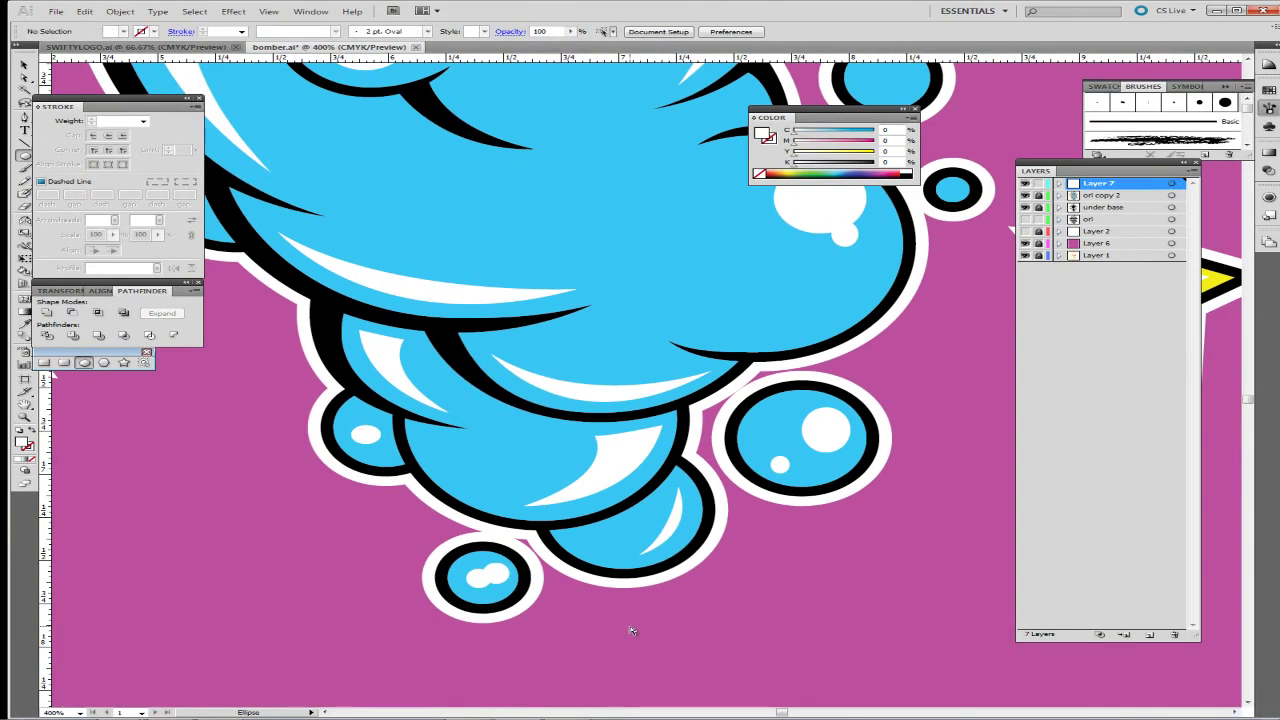
Step: Draw two overlapping white ellipses in the bubble beside the body's right edge and a small narrow ellipse in the tiny bubble below it
key(ctrl+minus)
key(ctrl+minus)
key(ctrl+minus)
key(ctrl+minus)
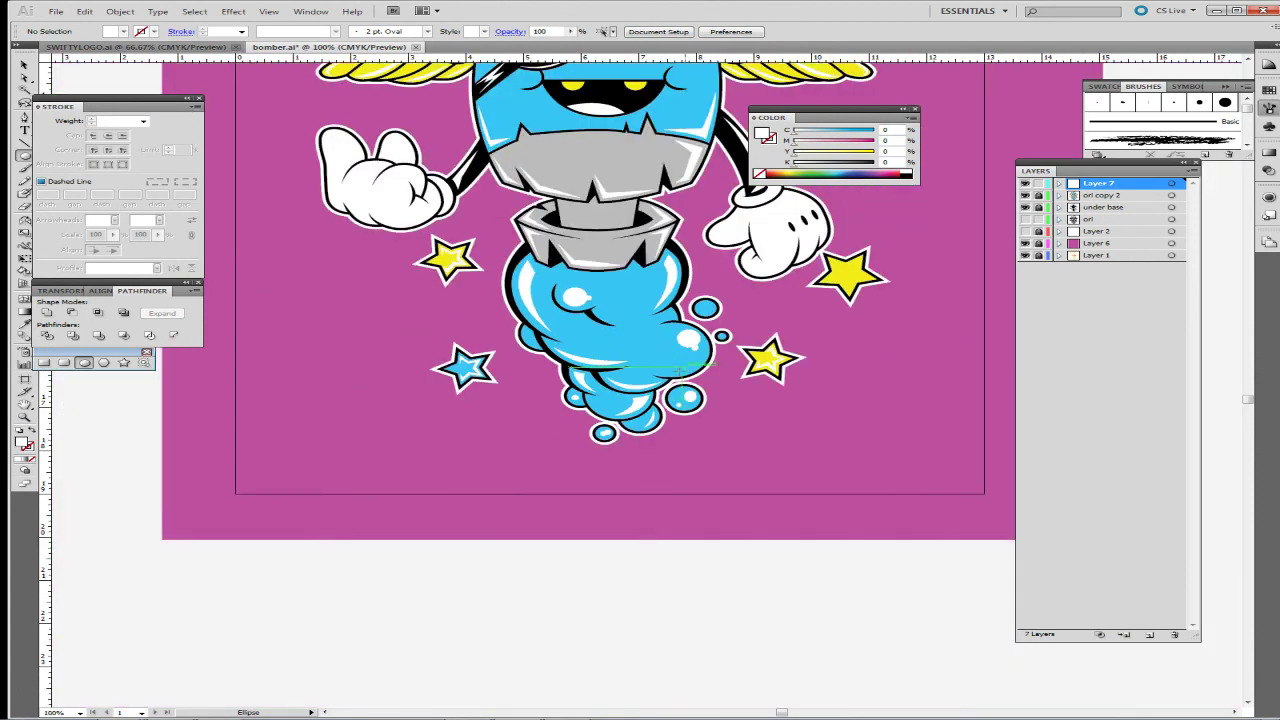
drag(708, 335, 678, 509)
key(ctrl+plus)
key(ctrl+plus)
key(ctrl+plus)
key(ctrl+plus)
drag(680, 562, 624, 326)
mouse_move(680, 494)
mouse_down()
mouse_move(629, 446)
mouse_move(673, 500)
mouse_move(622, 492)
mouse_move(656, 514)
mouse_up()
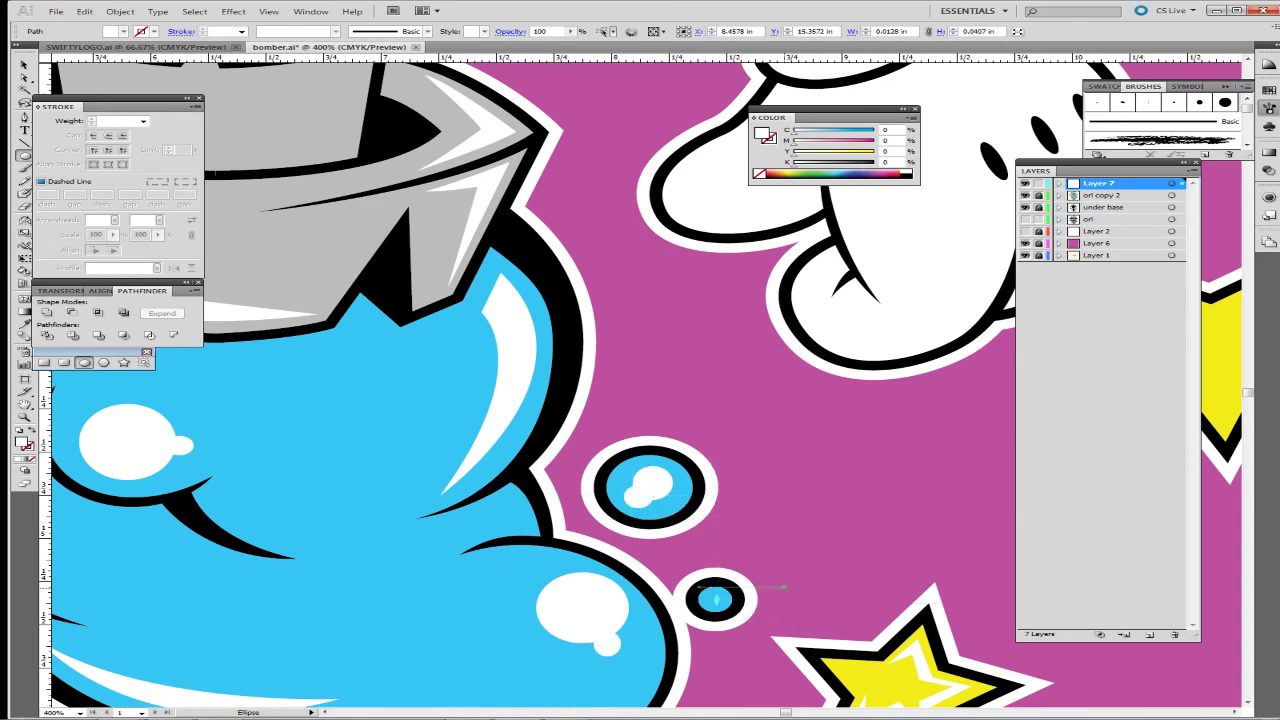
Step: Widen the narrow white ellipse in the tiny blue bubble into a round highlight, then deselect it
key(ctrl+plus)
key(ctrl+plus)
key(ctrl+plus)
drag(758, 508, 722, 192)
drag(737, 440, 706, 366)
key(v)
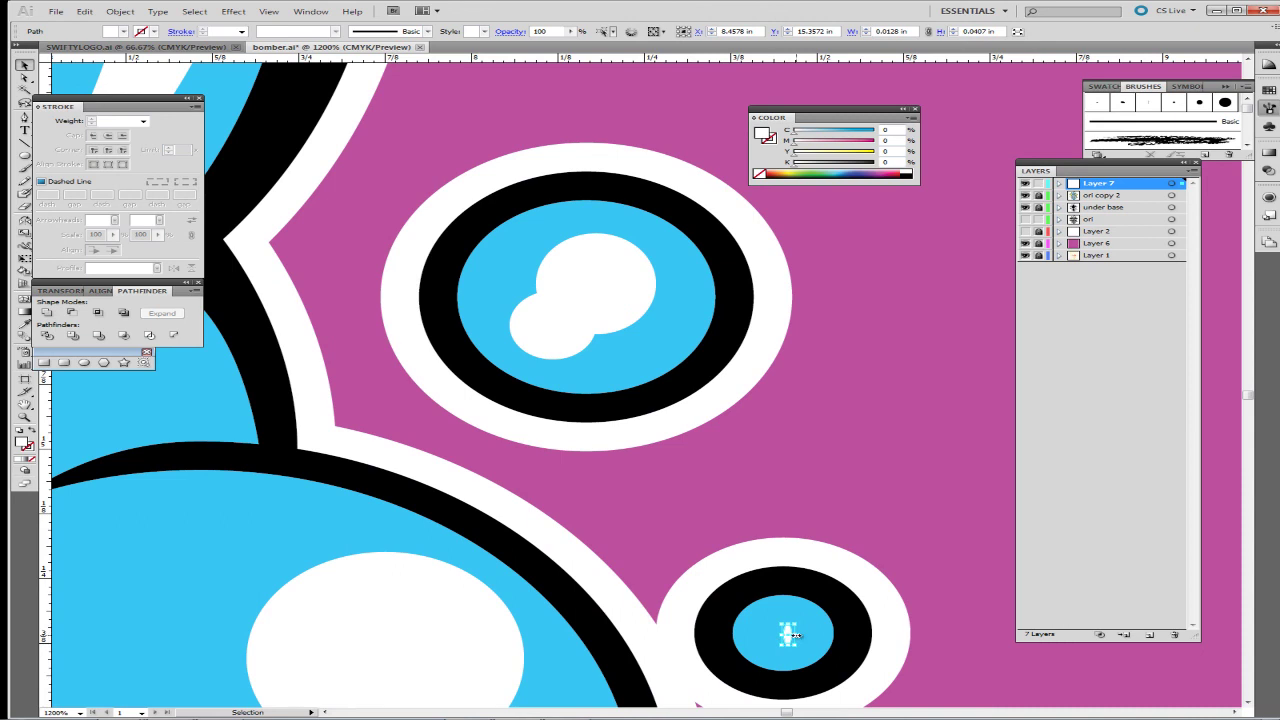
drag(815, 634, 812, 634)
click(914, 546)
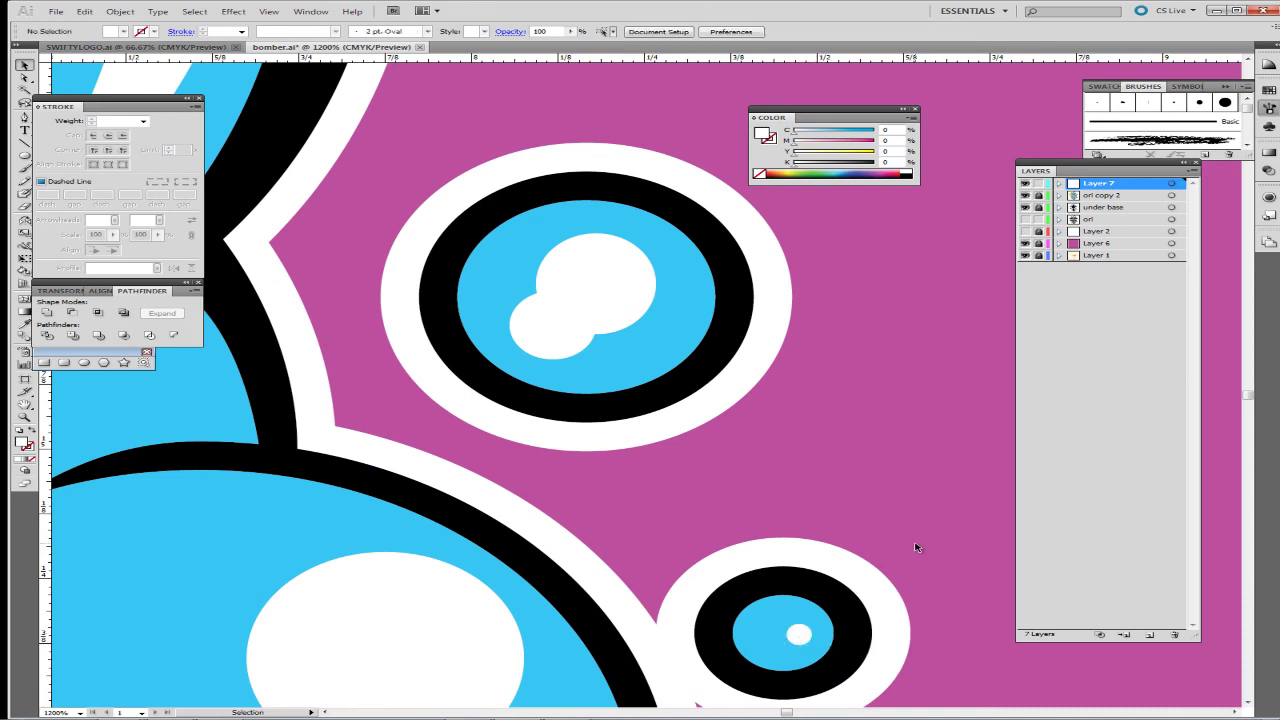
Step: Review the white highlights across the whole blue body, its puffs and the surrounding bubbles
key(ctrl+minus)
key(ctrl+minus)
key(ctrl+minus)
key(ctrl+minus)
key(ctrl+minus)
key(ctrl+minus)
key(ctrl+minus)
key(ctrl+minus)
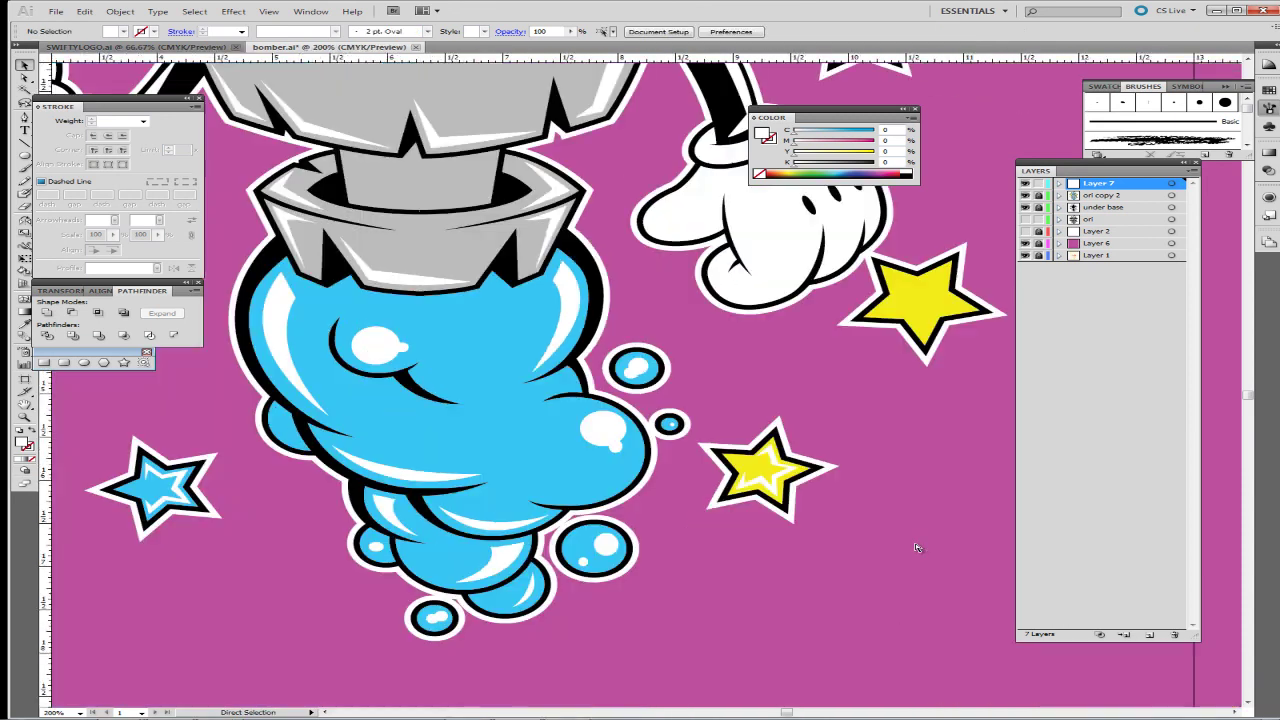